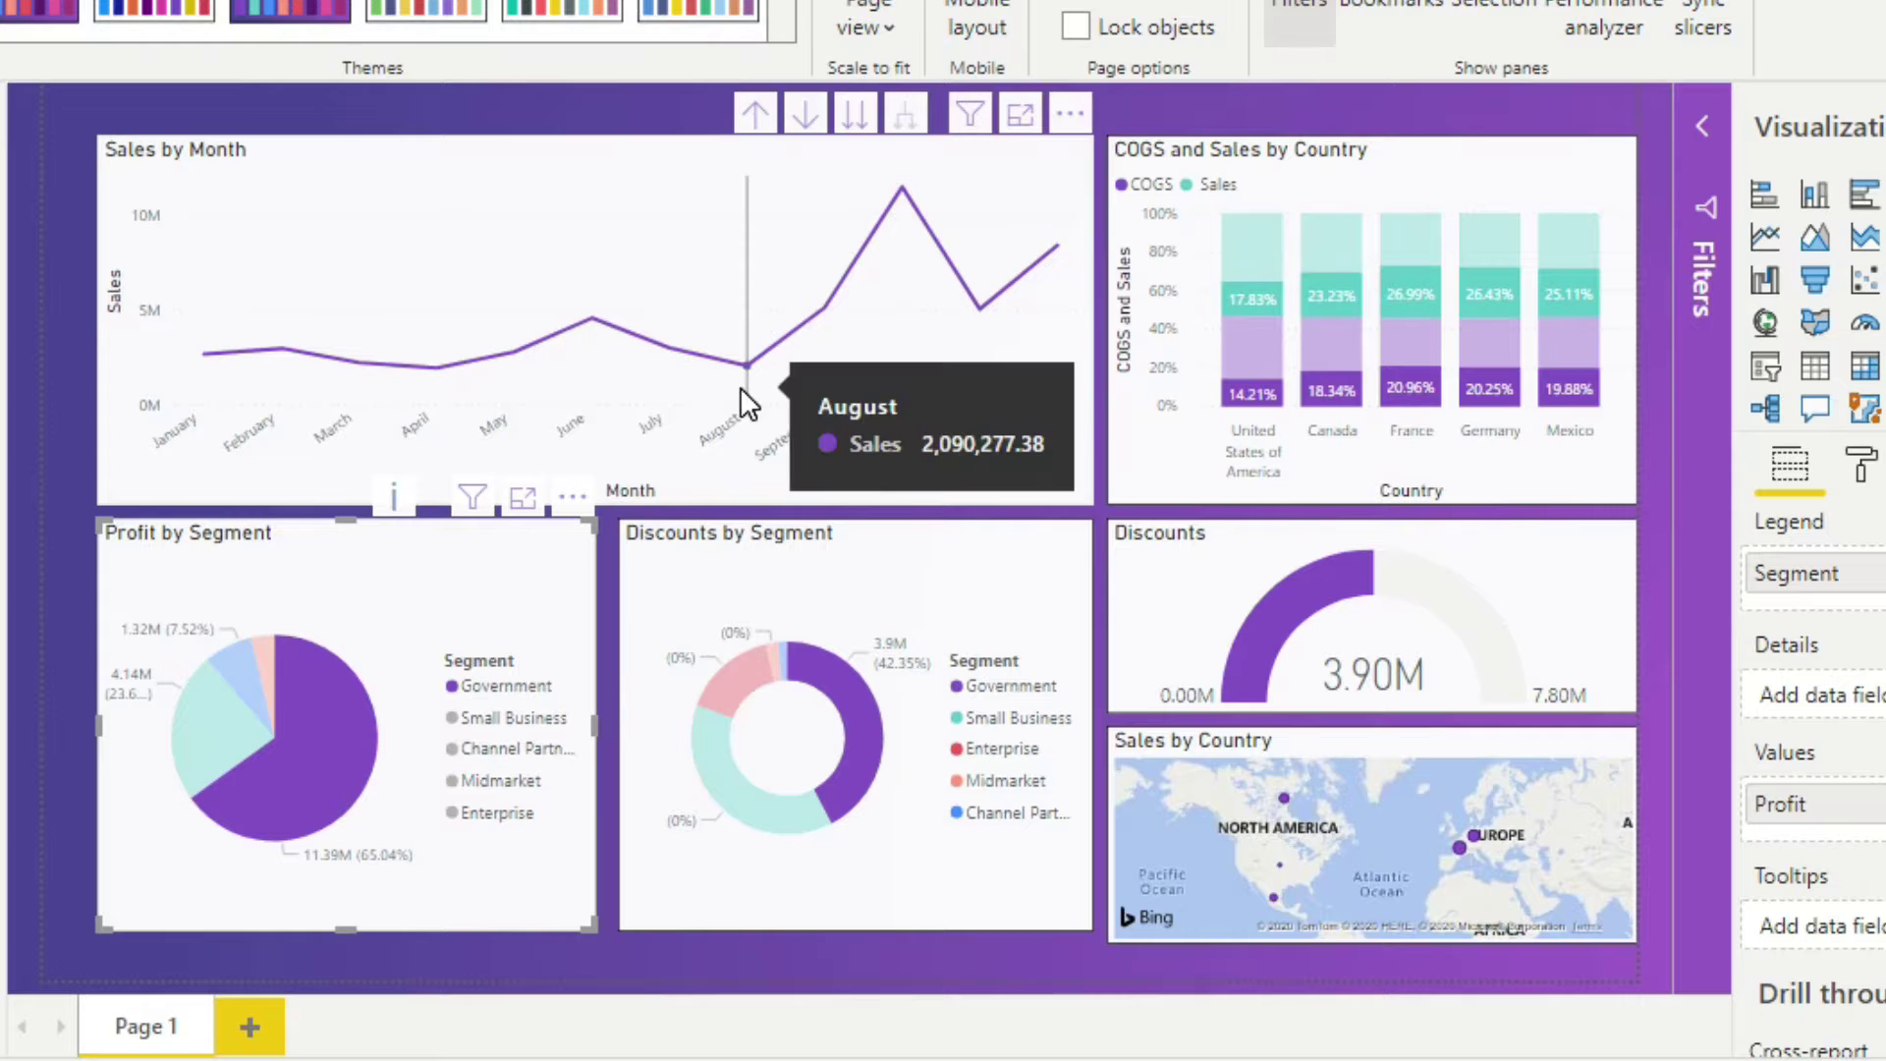
# - Toggle cross-highlighting by the Government slice of the Profit by Segment pie, ending with the highlight cleared
pyautogui.click(316, 735)
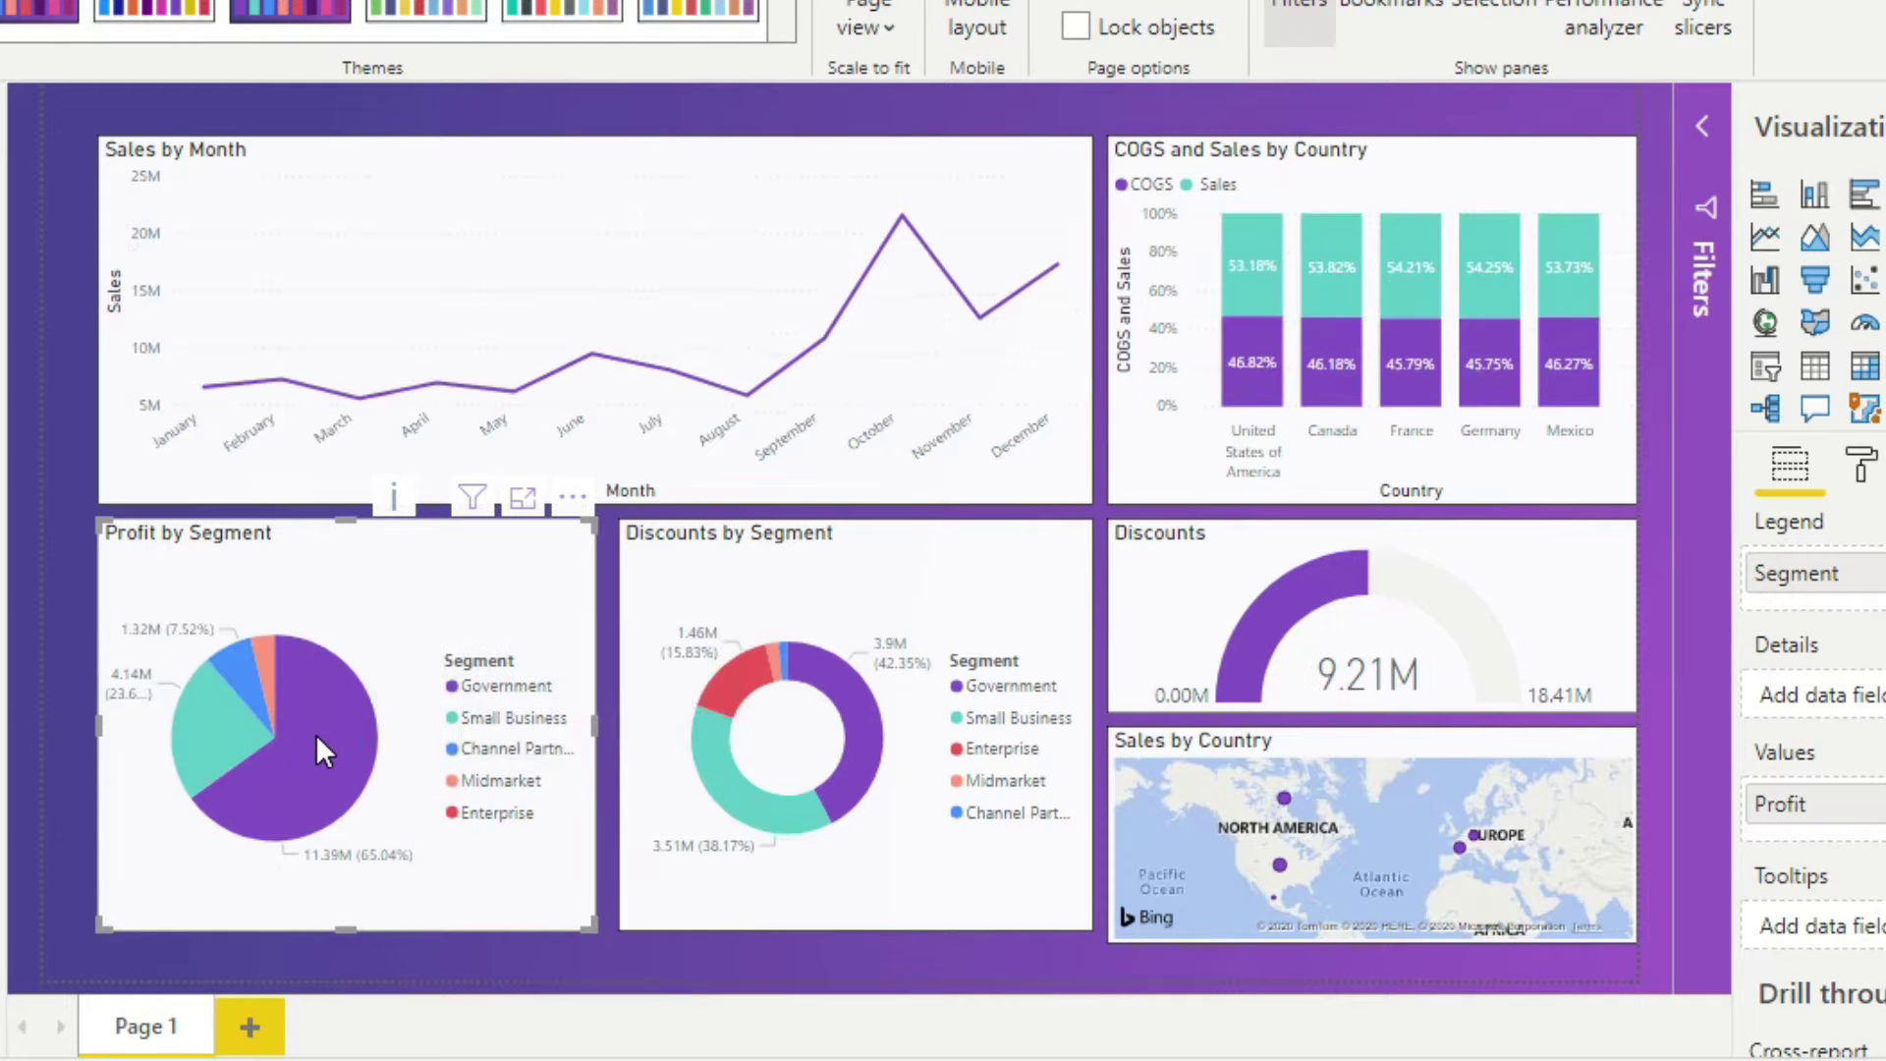
pyautogui.click(316, 734)
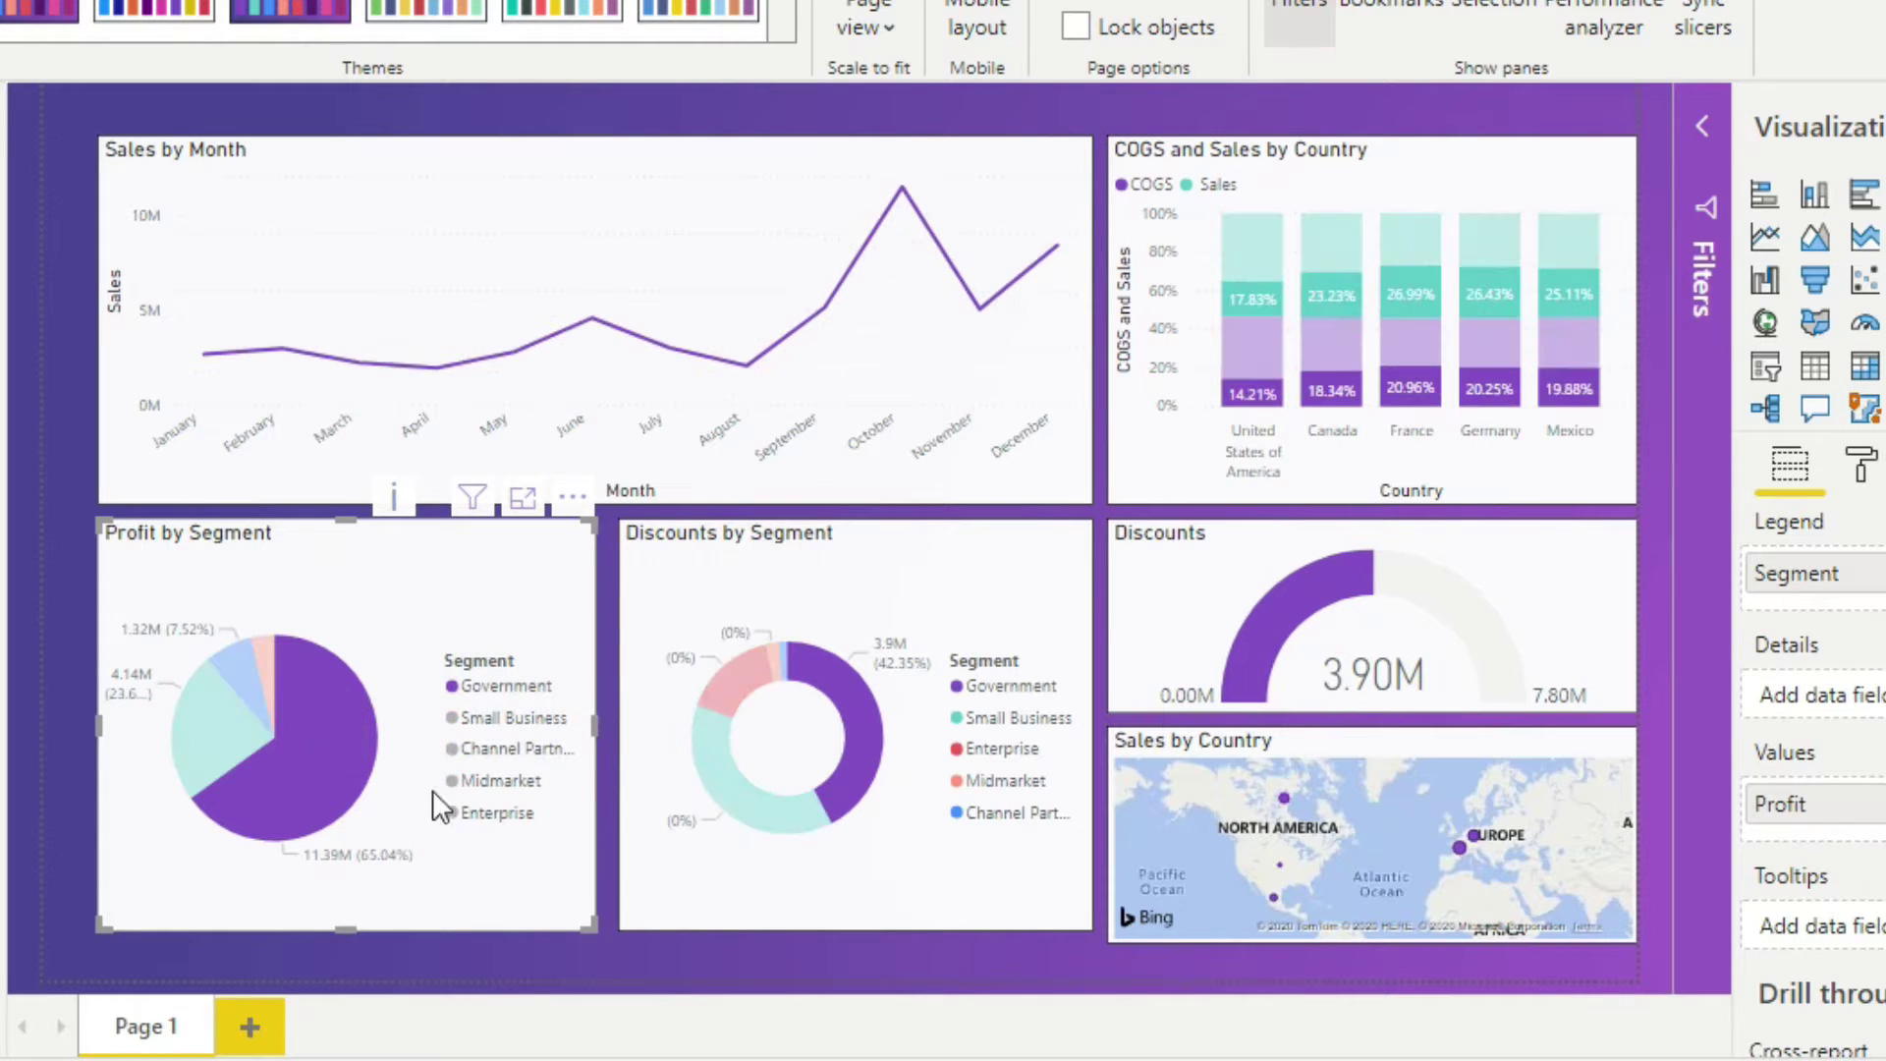
pyautogui.click(274, 770)
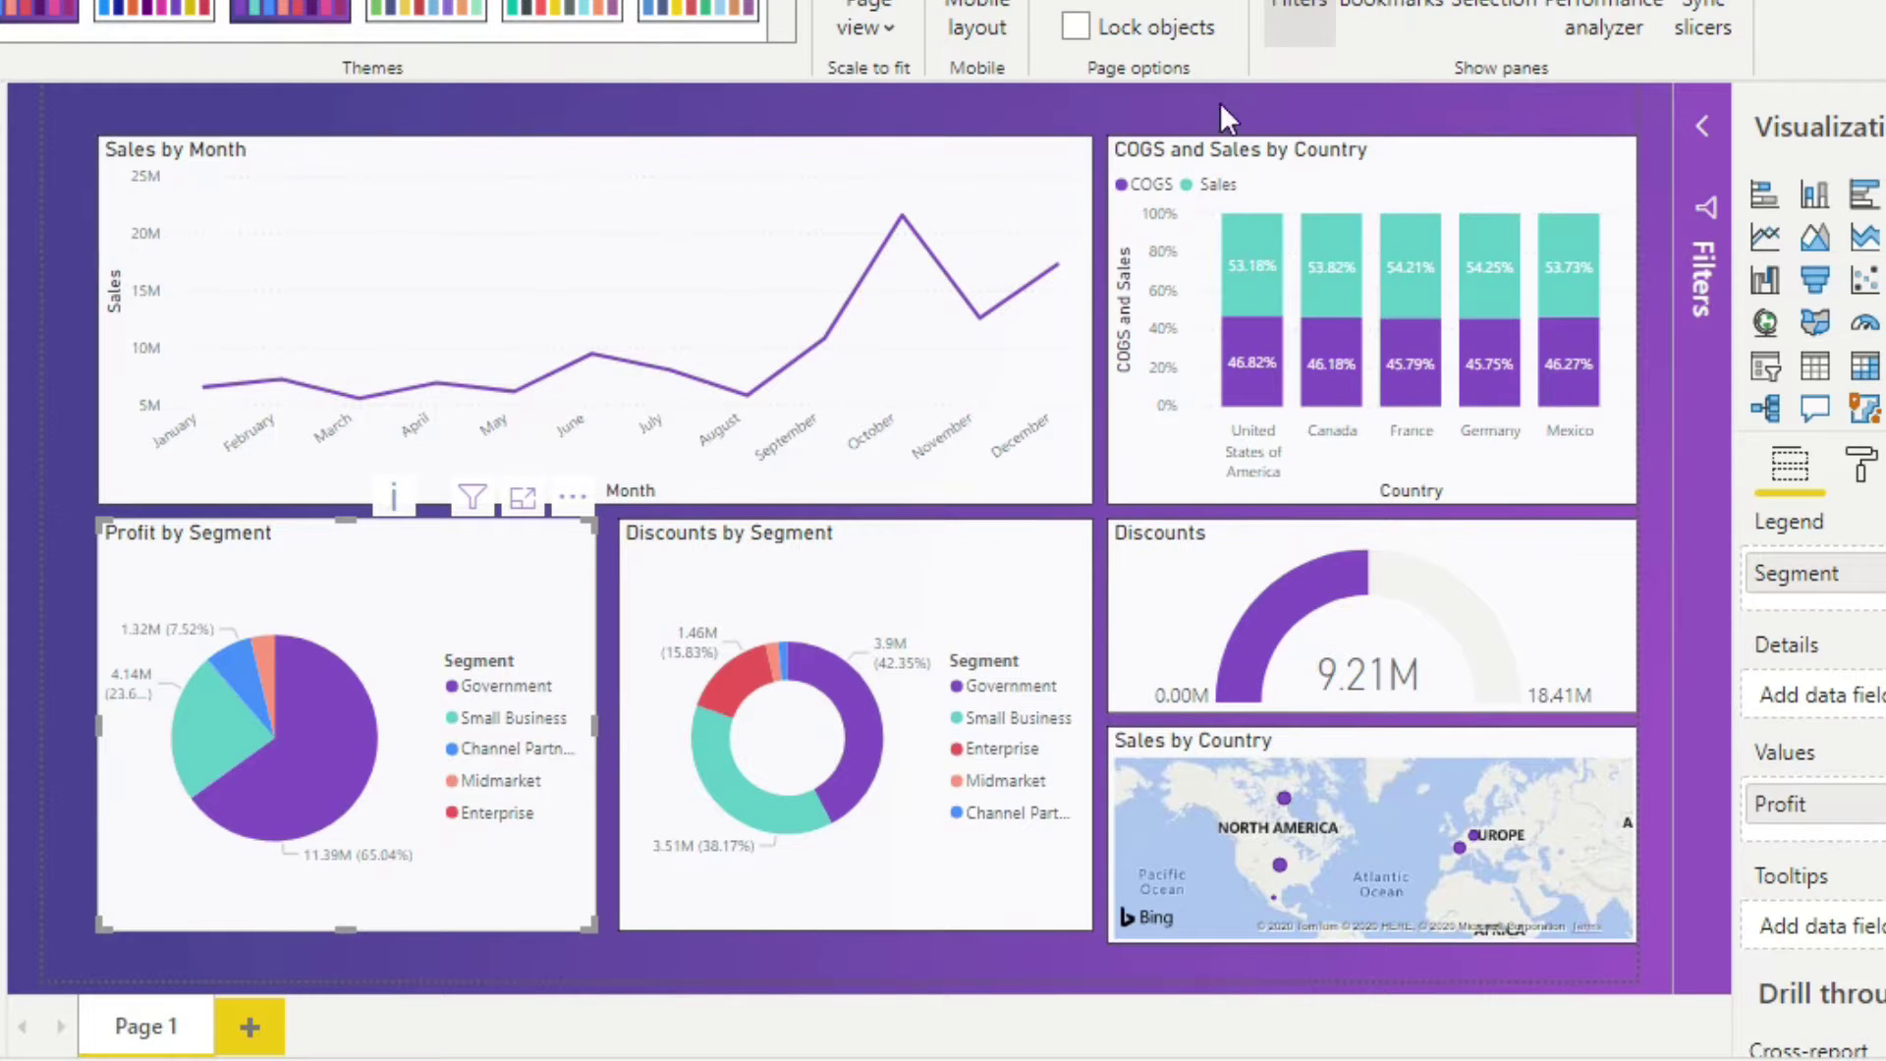
# - Add an enlarged line chart at the page's upper left with Date on the axis and Sales as values
pyautogui.click(1494, 334)
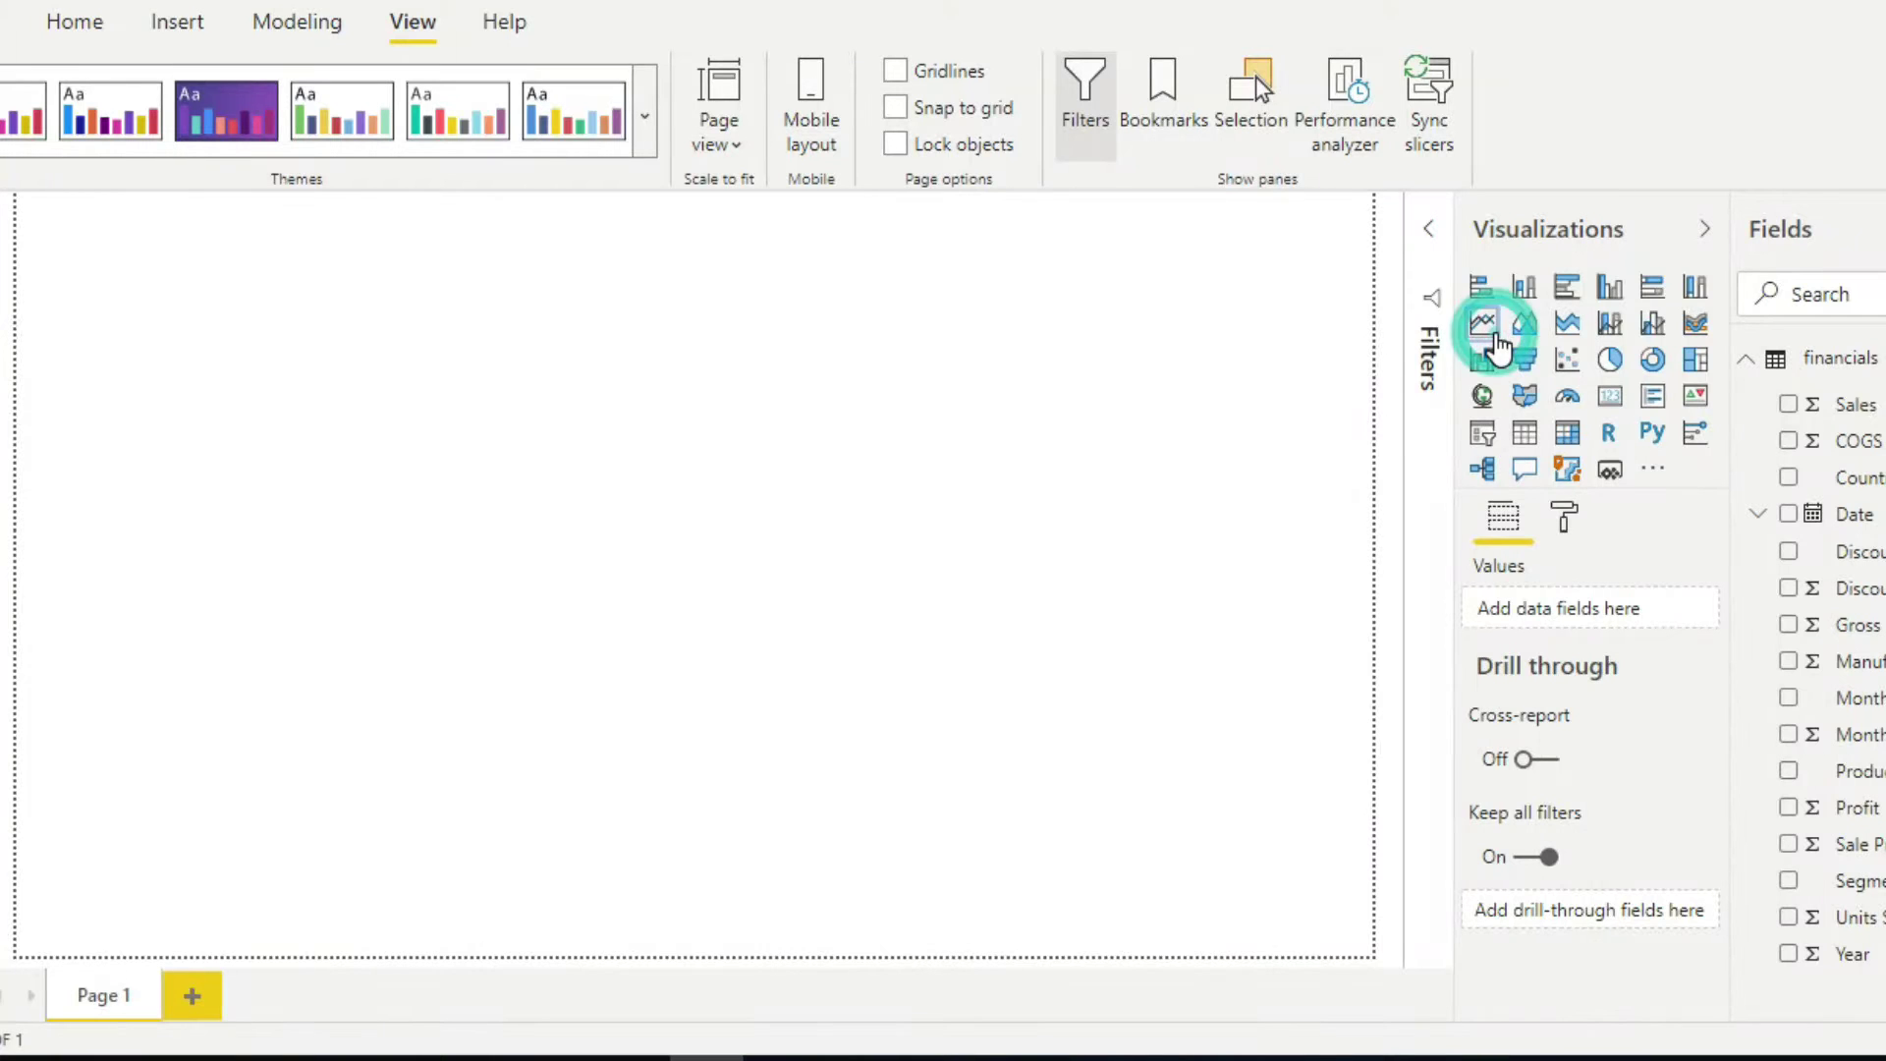
pyautogui.moveTo(197, 458); pyautogui.dragTo(215, 505)
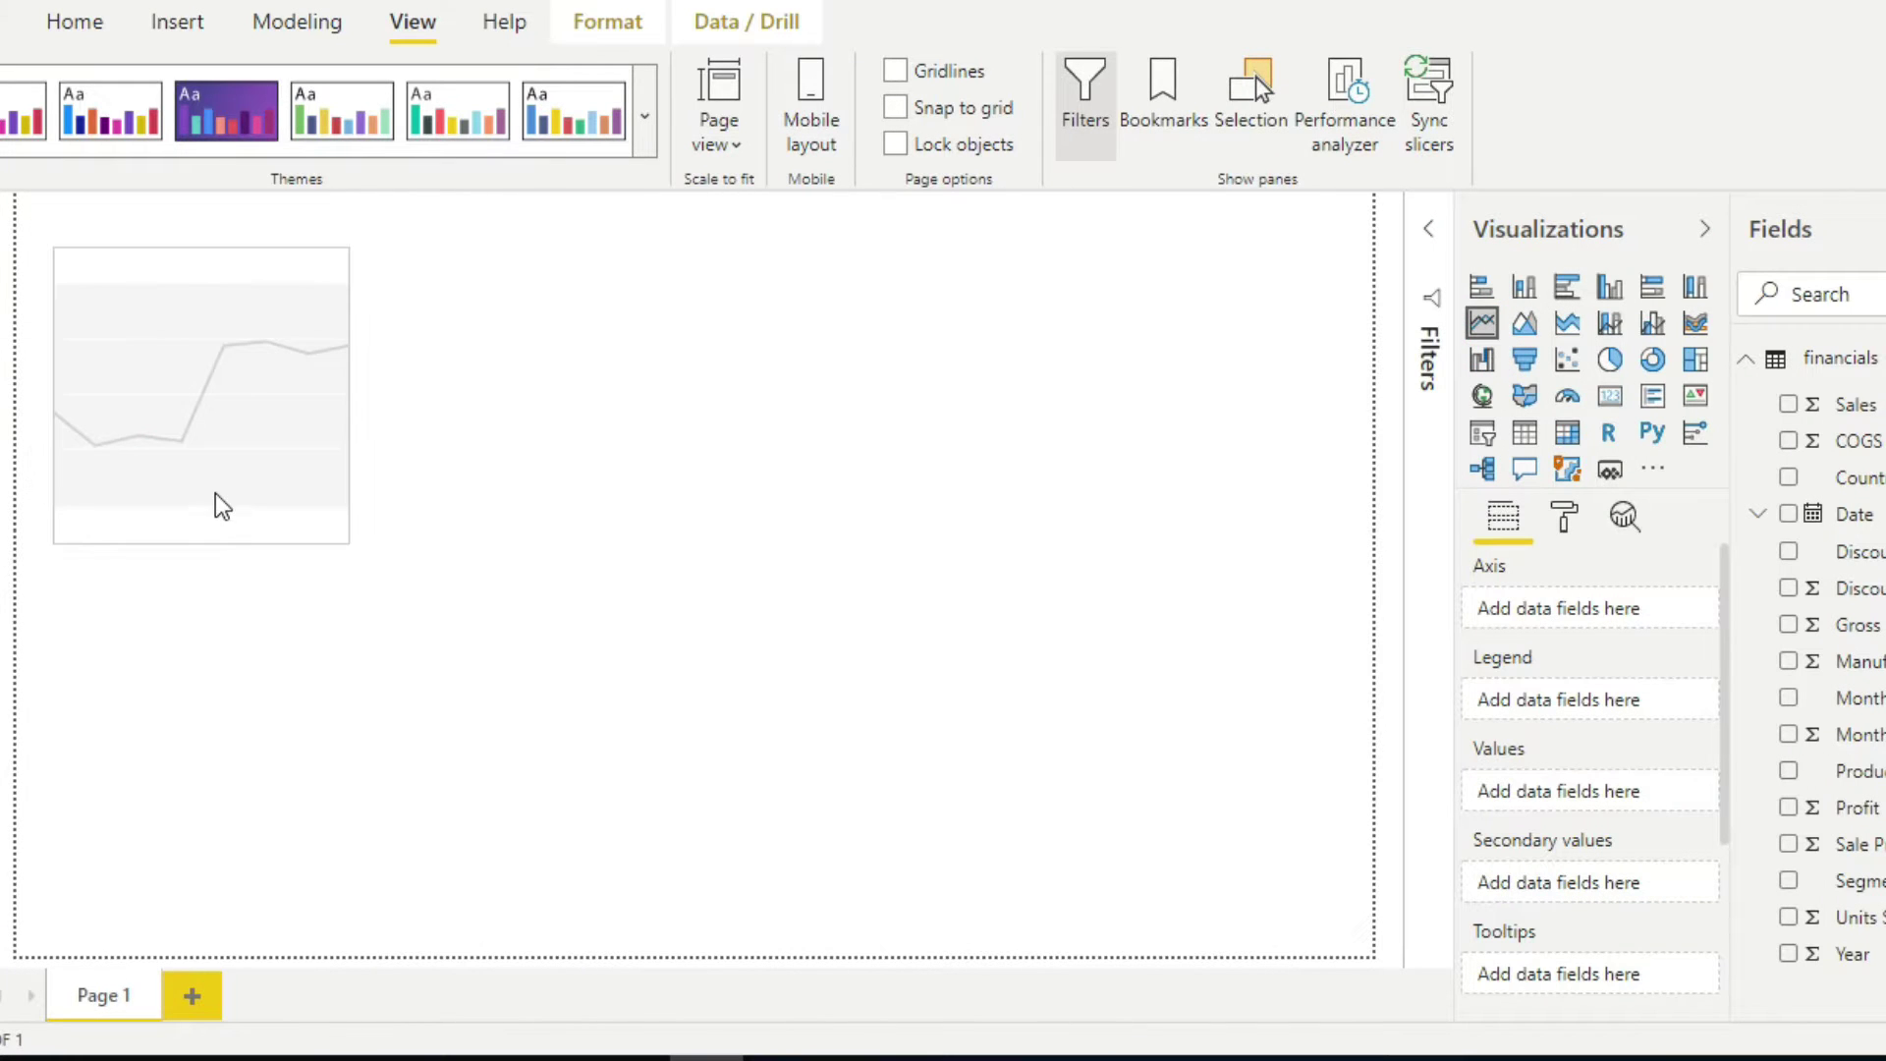
pyautogui.moveTo(348, 542); pyautogui.dragTo(929, 682)
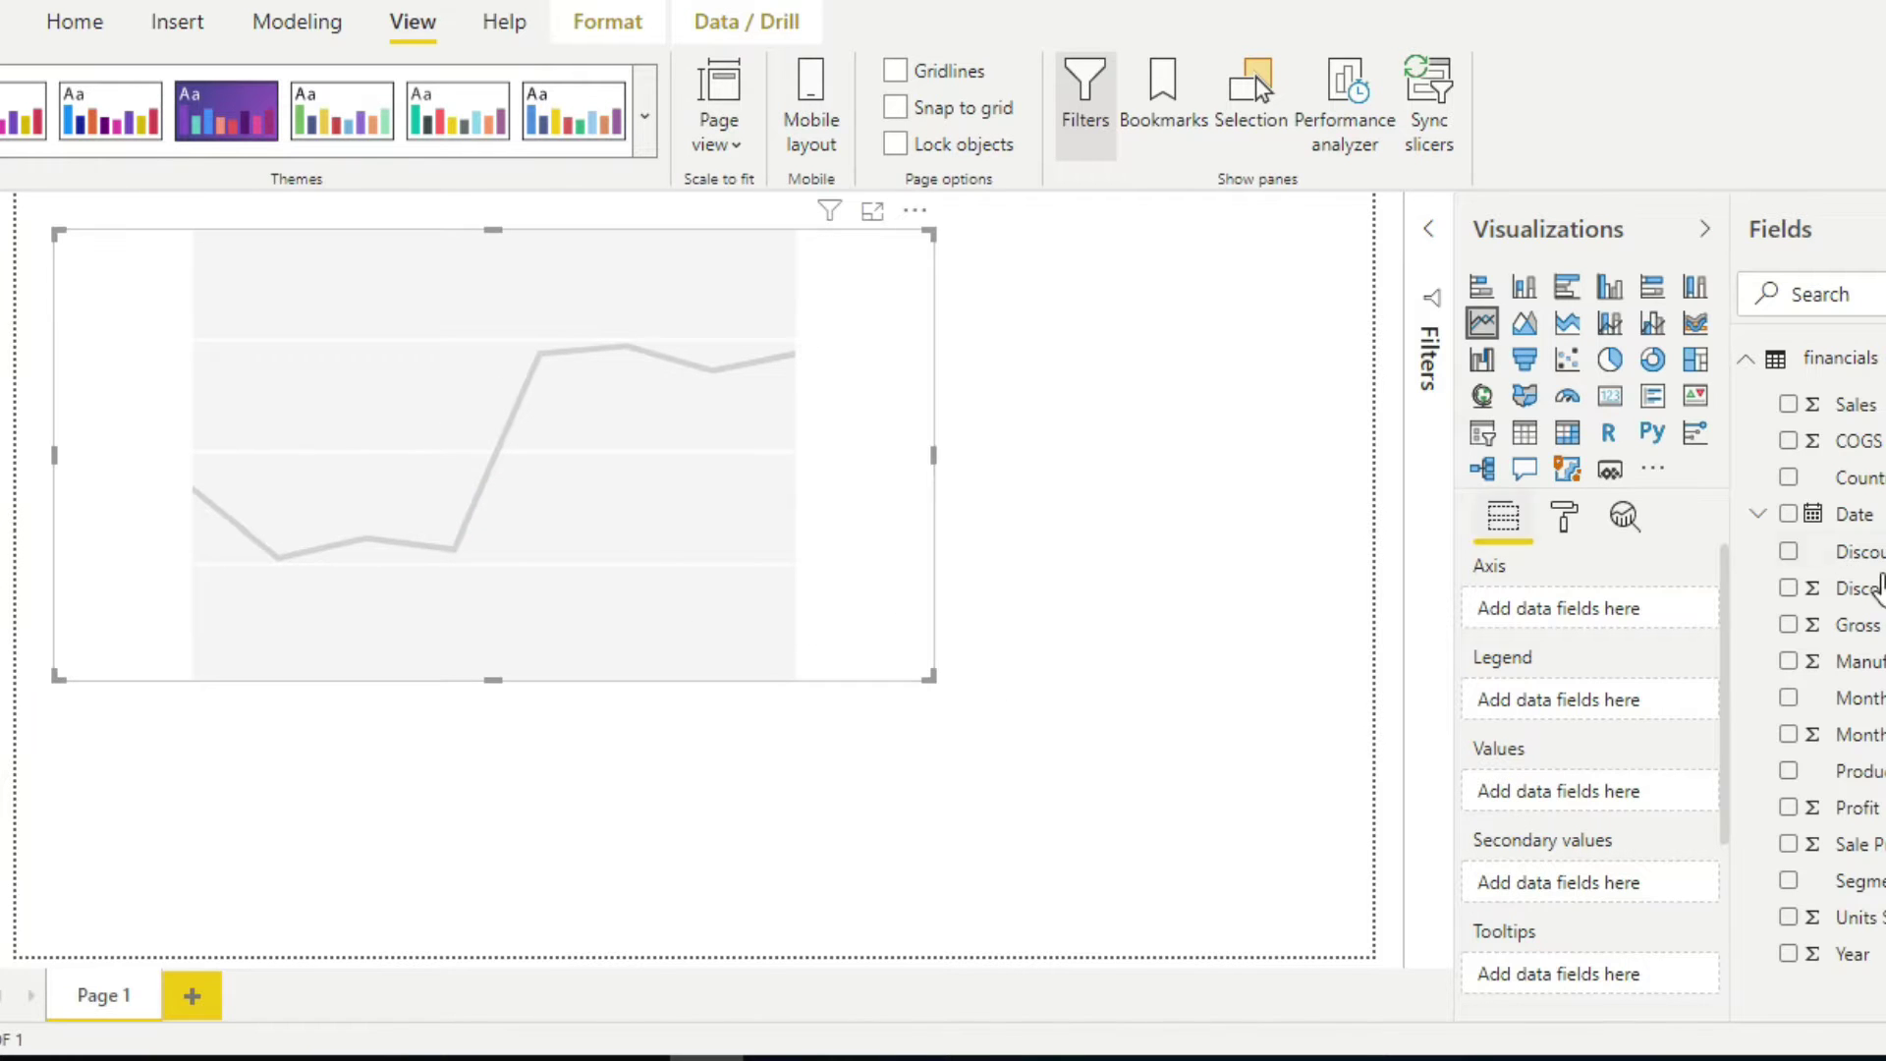
pyautogui.moveTo(1847, 530); pyautogui.dragTo(808, 530)
pyautogui.moveTo(1857, 404); pyautogui.dragTo(586, 437)
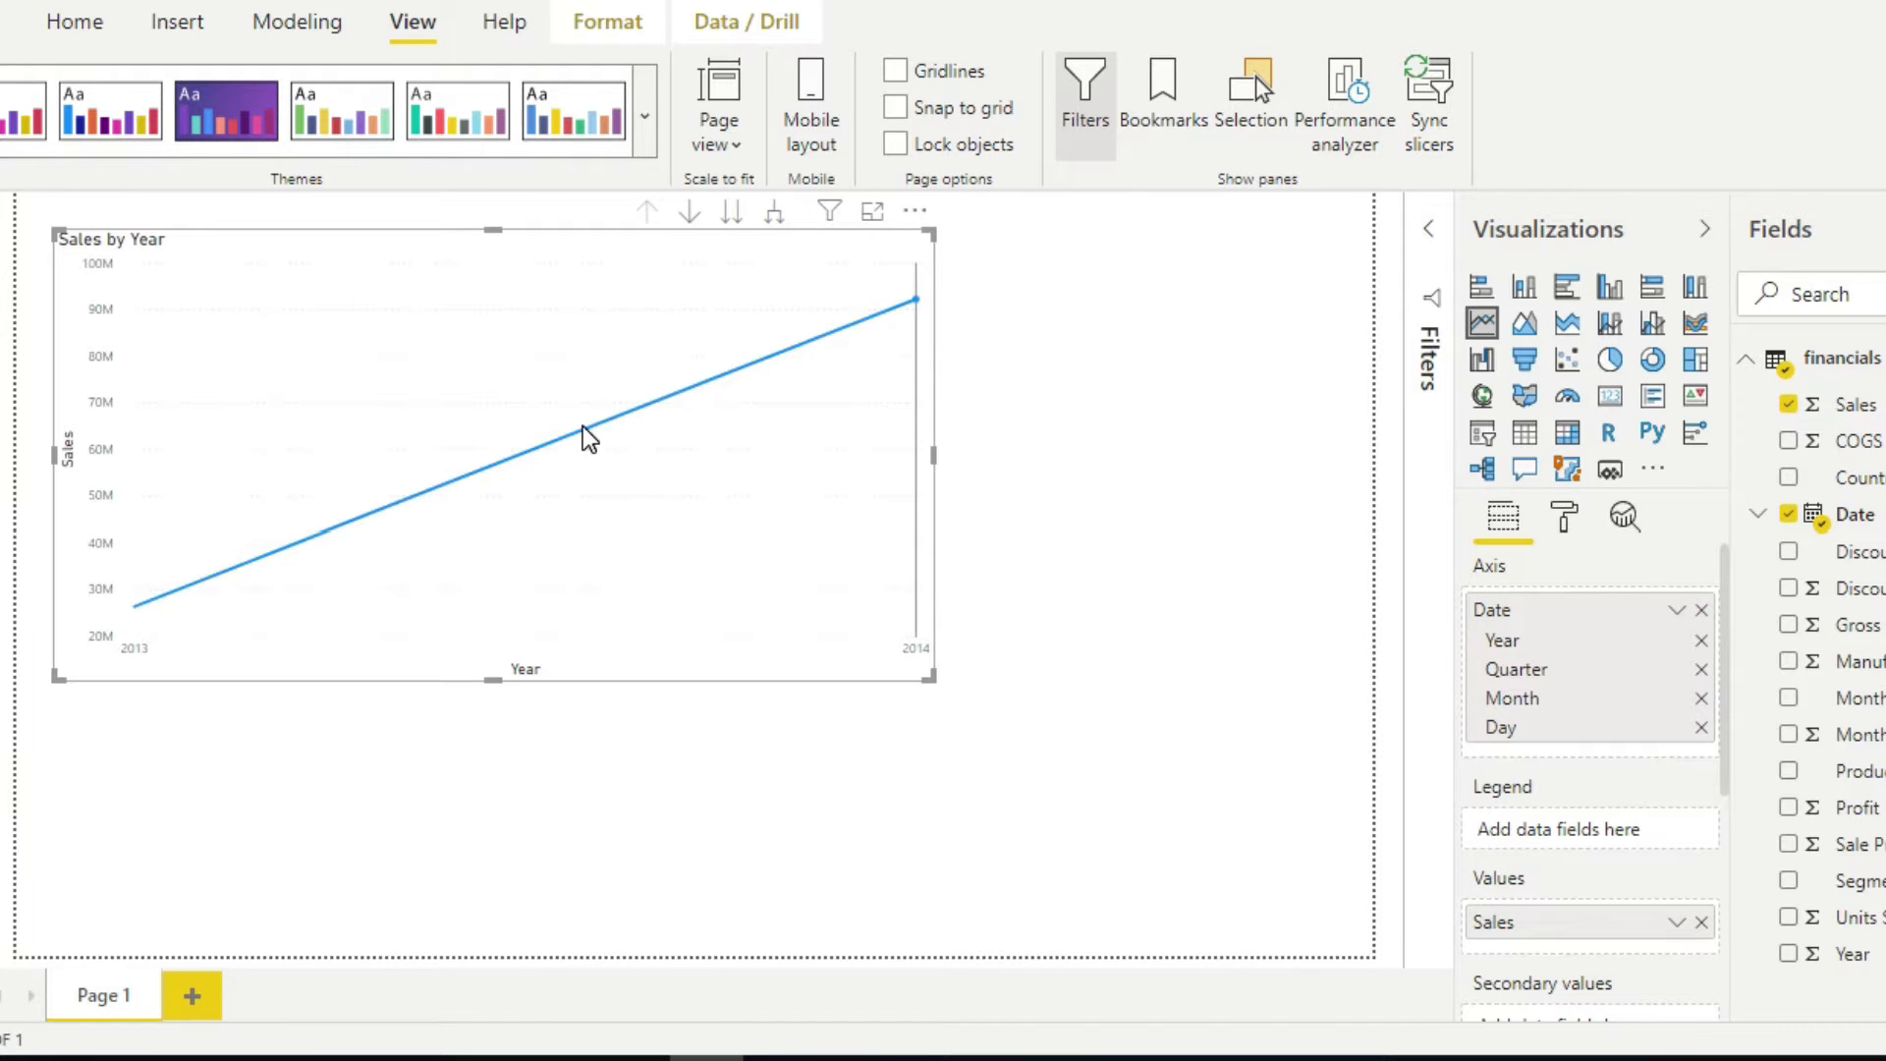
# - Drill the line chart through the date hierarchy and leave it at the Month level
pyautogui.click(776, 214)
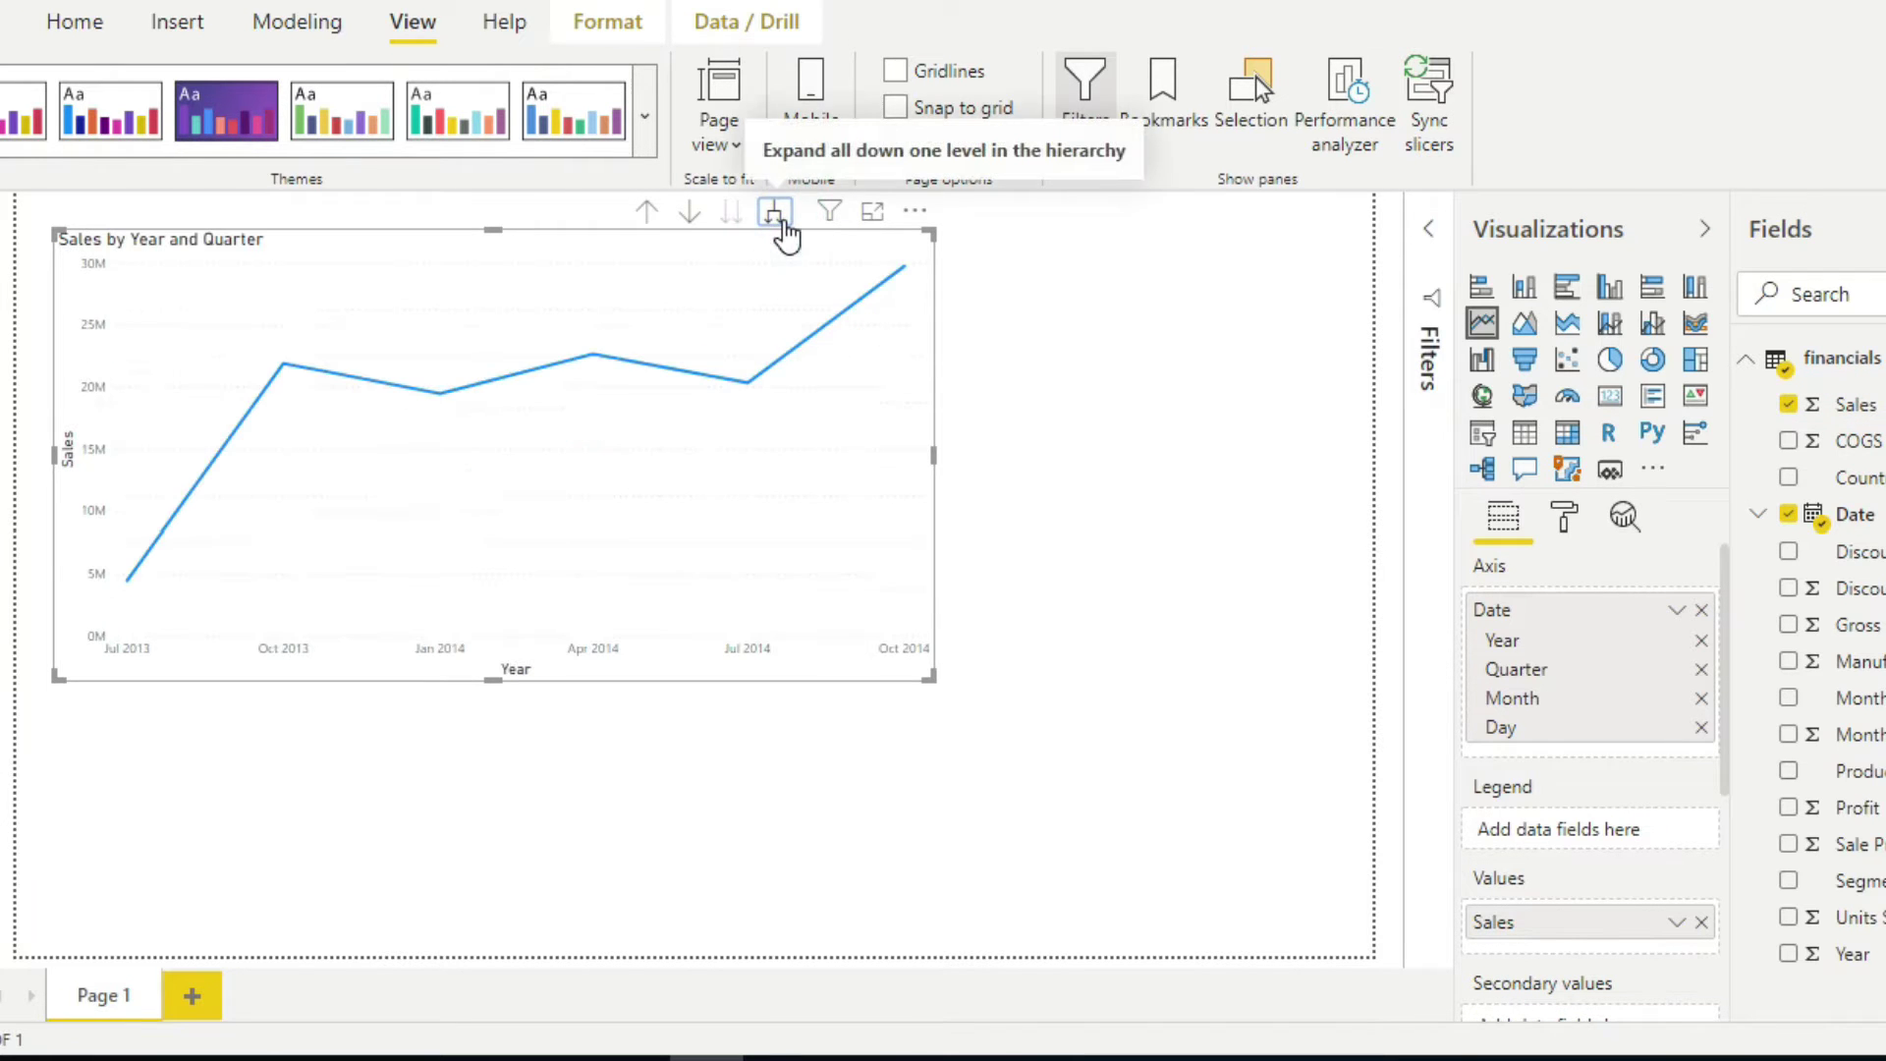
pyautogui.click(647, 214)
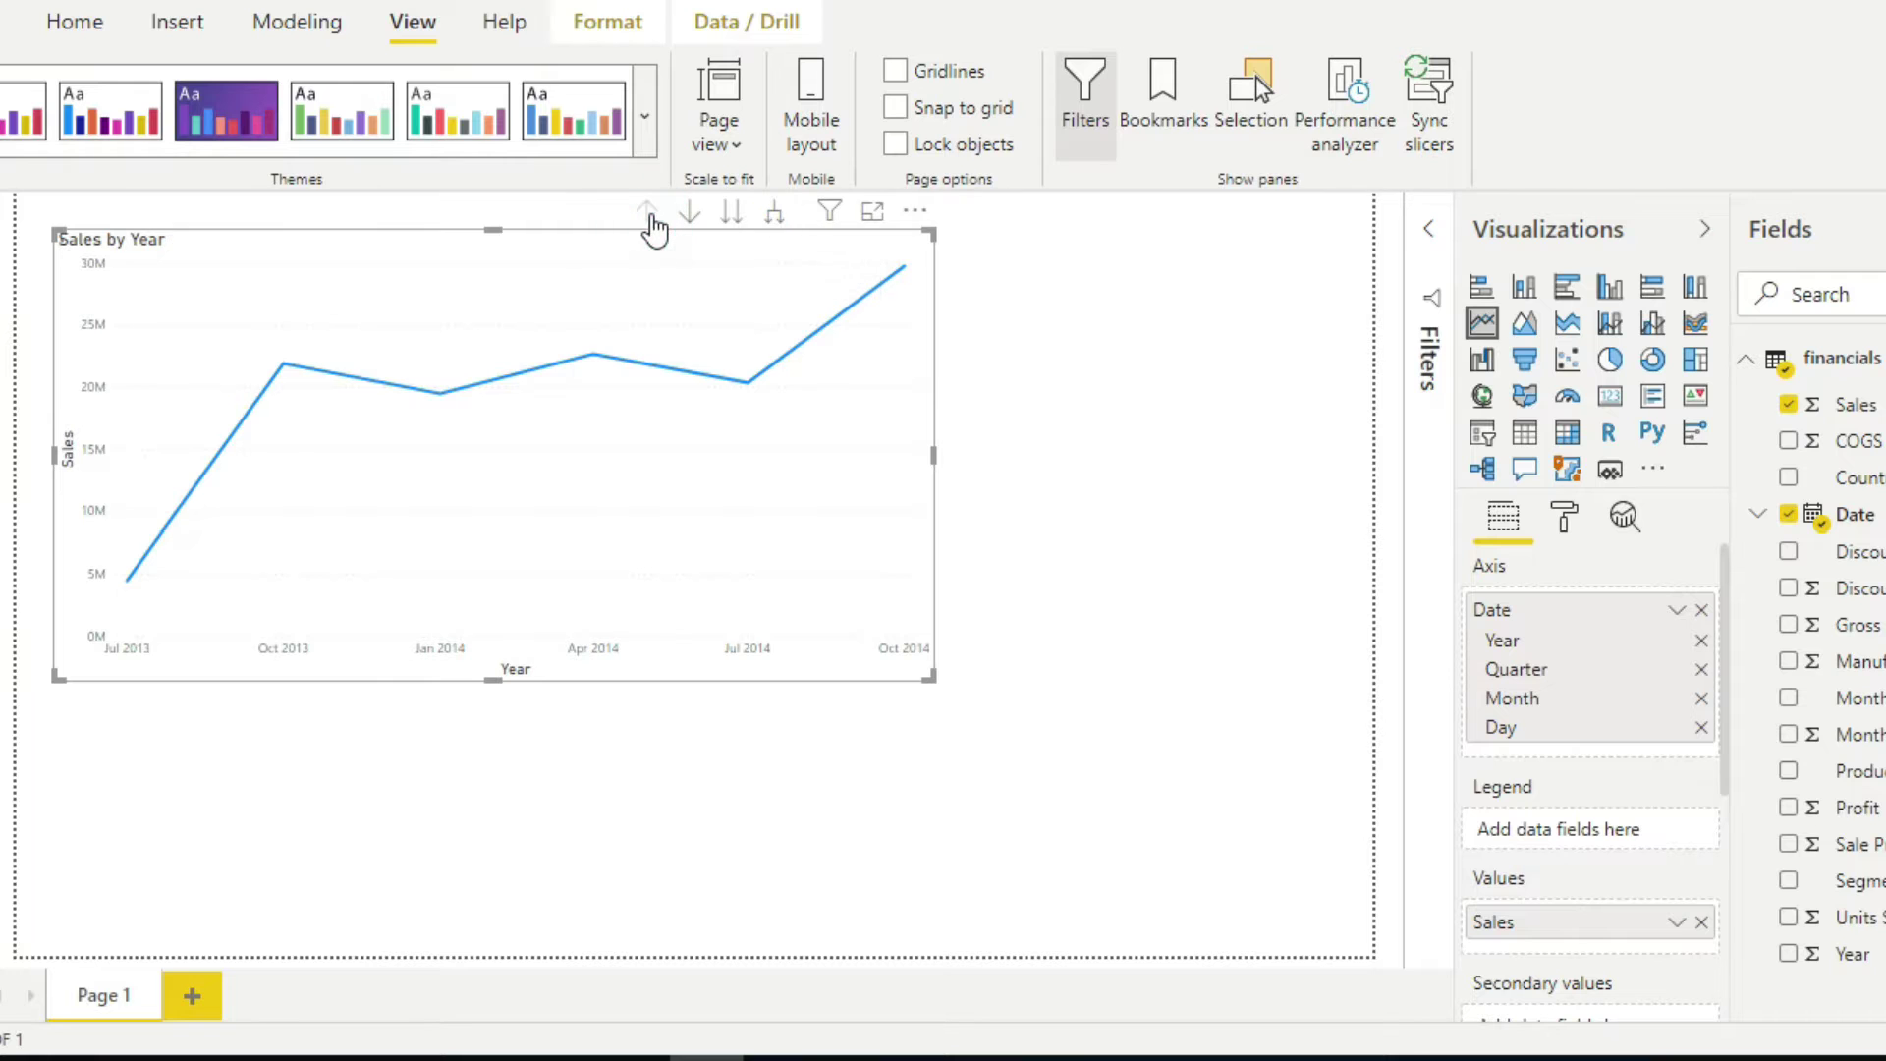
pyautogui.click(728, 218)
pyautogui.click(729, 218)
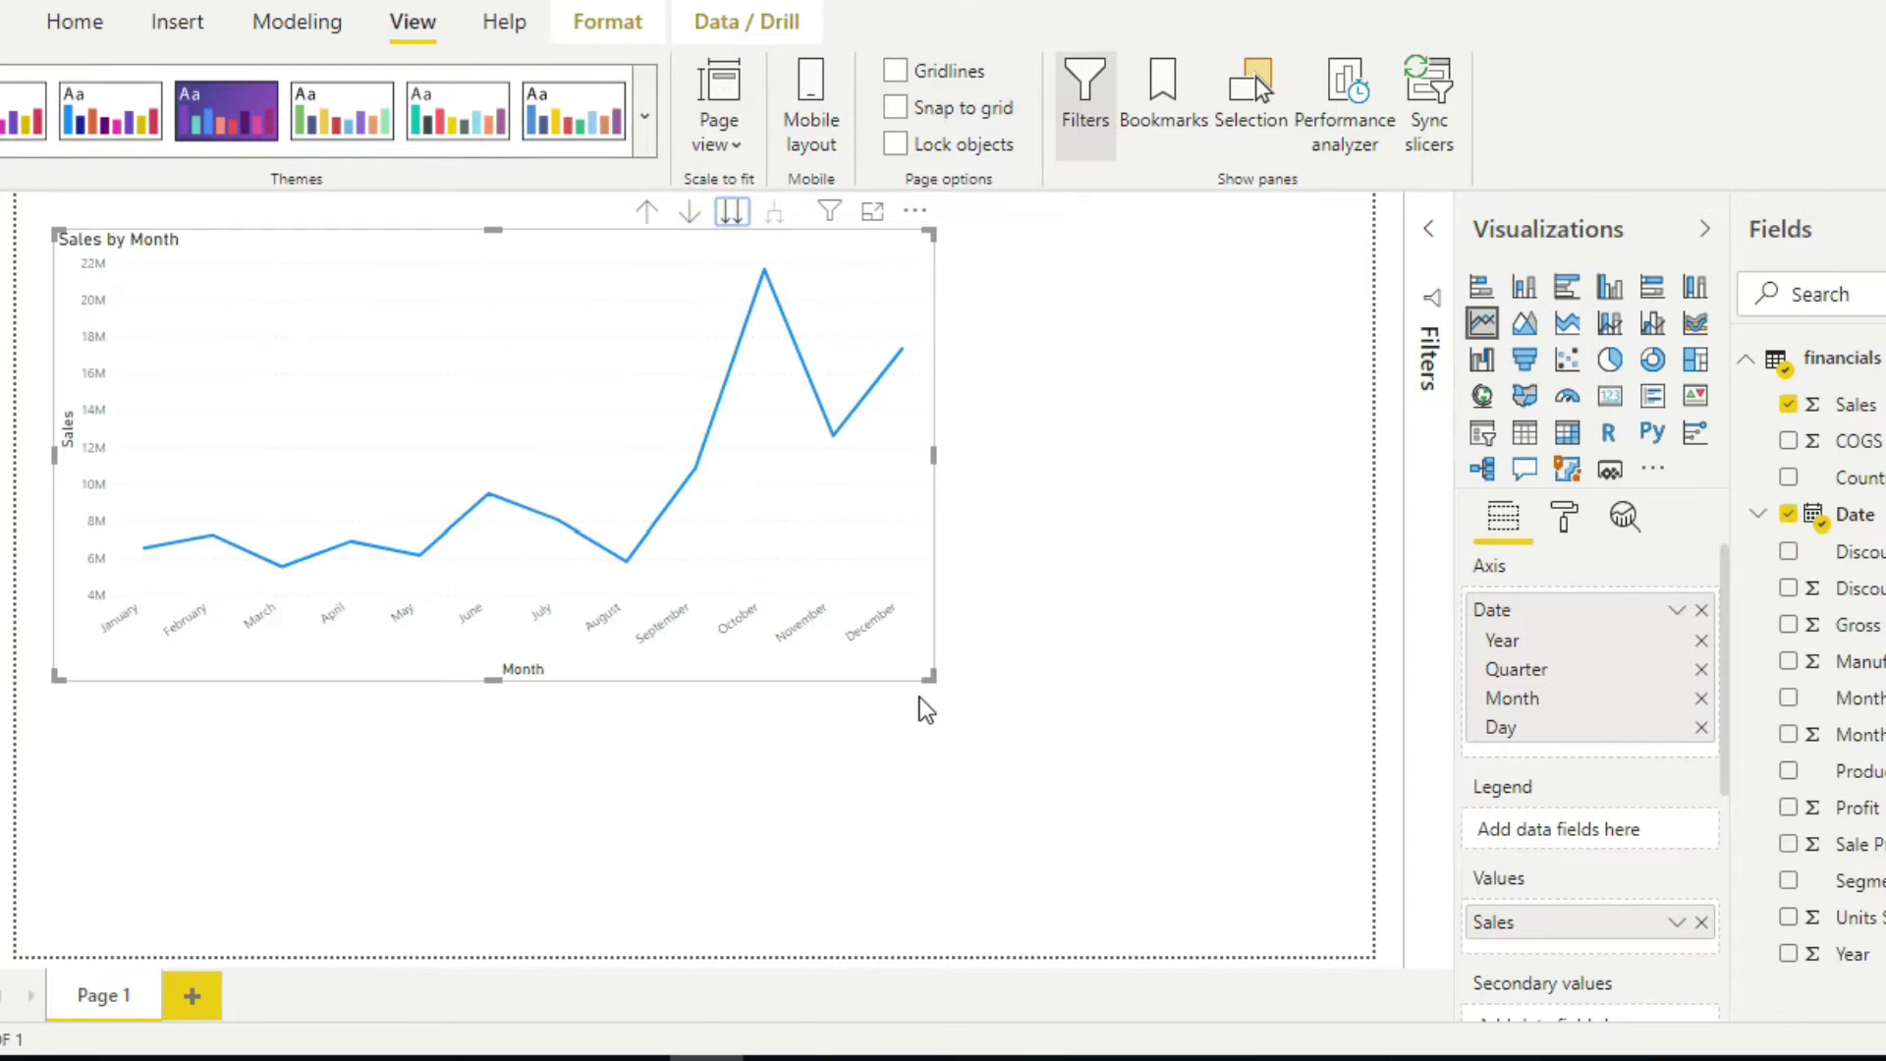
pyautogui.click(727, 221)
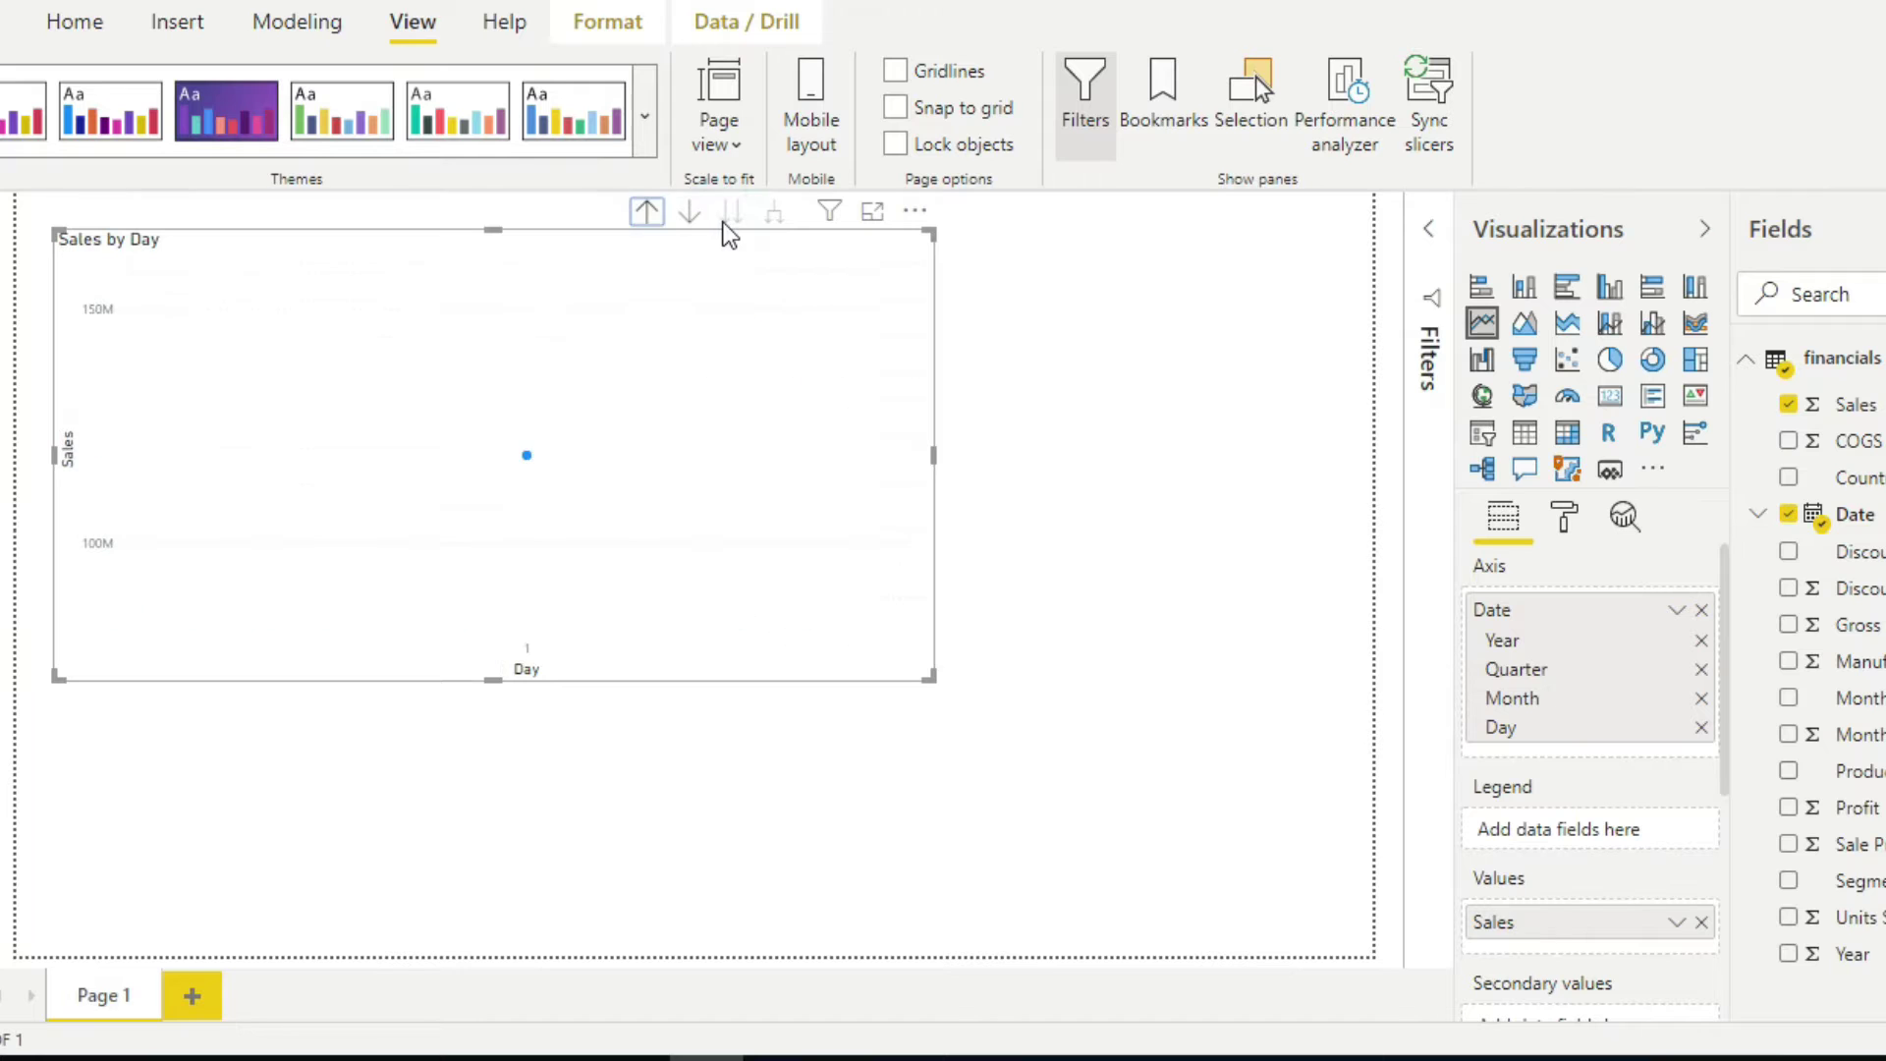
pyautogui.click(645, 214)
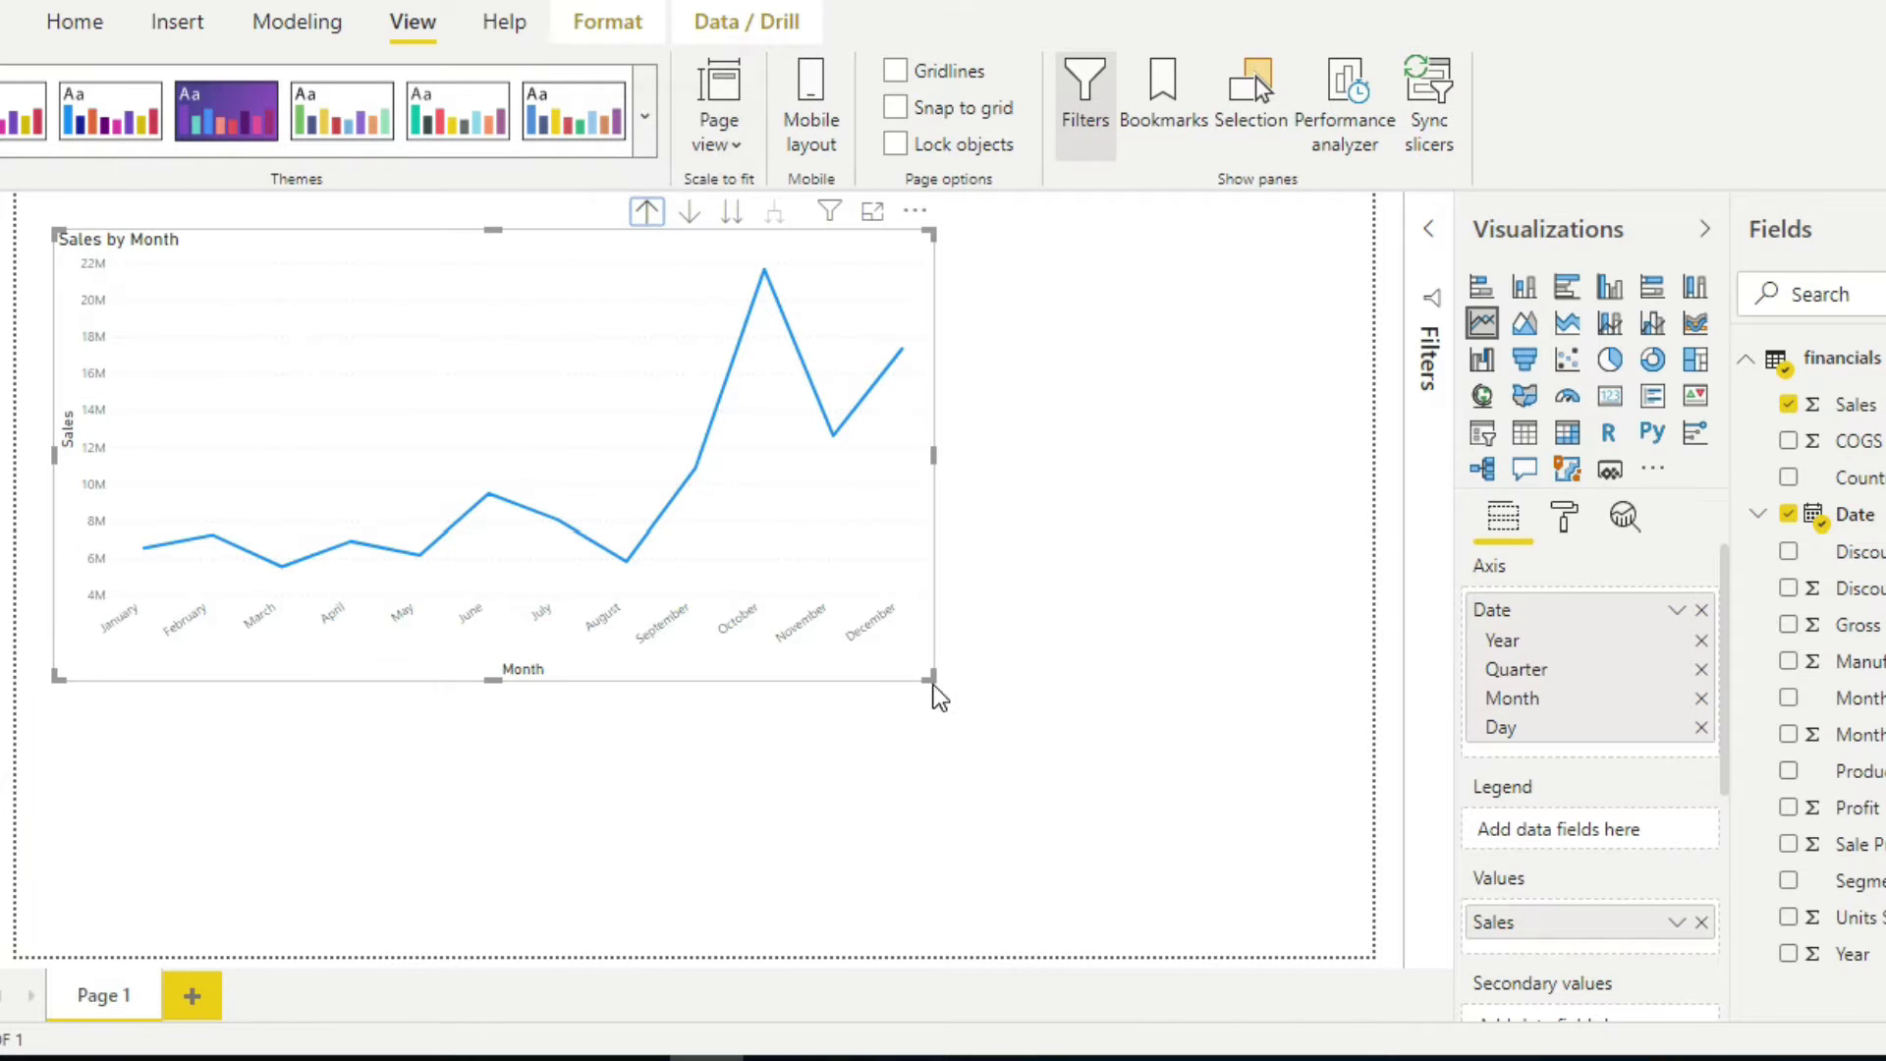
# - Make the Sales by Month chart shorter, adjust its position near the page's upper left, and enable its border
pyautogui.moveTo(932, 682); pyautogui.dragTo(888, 535)
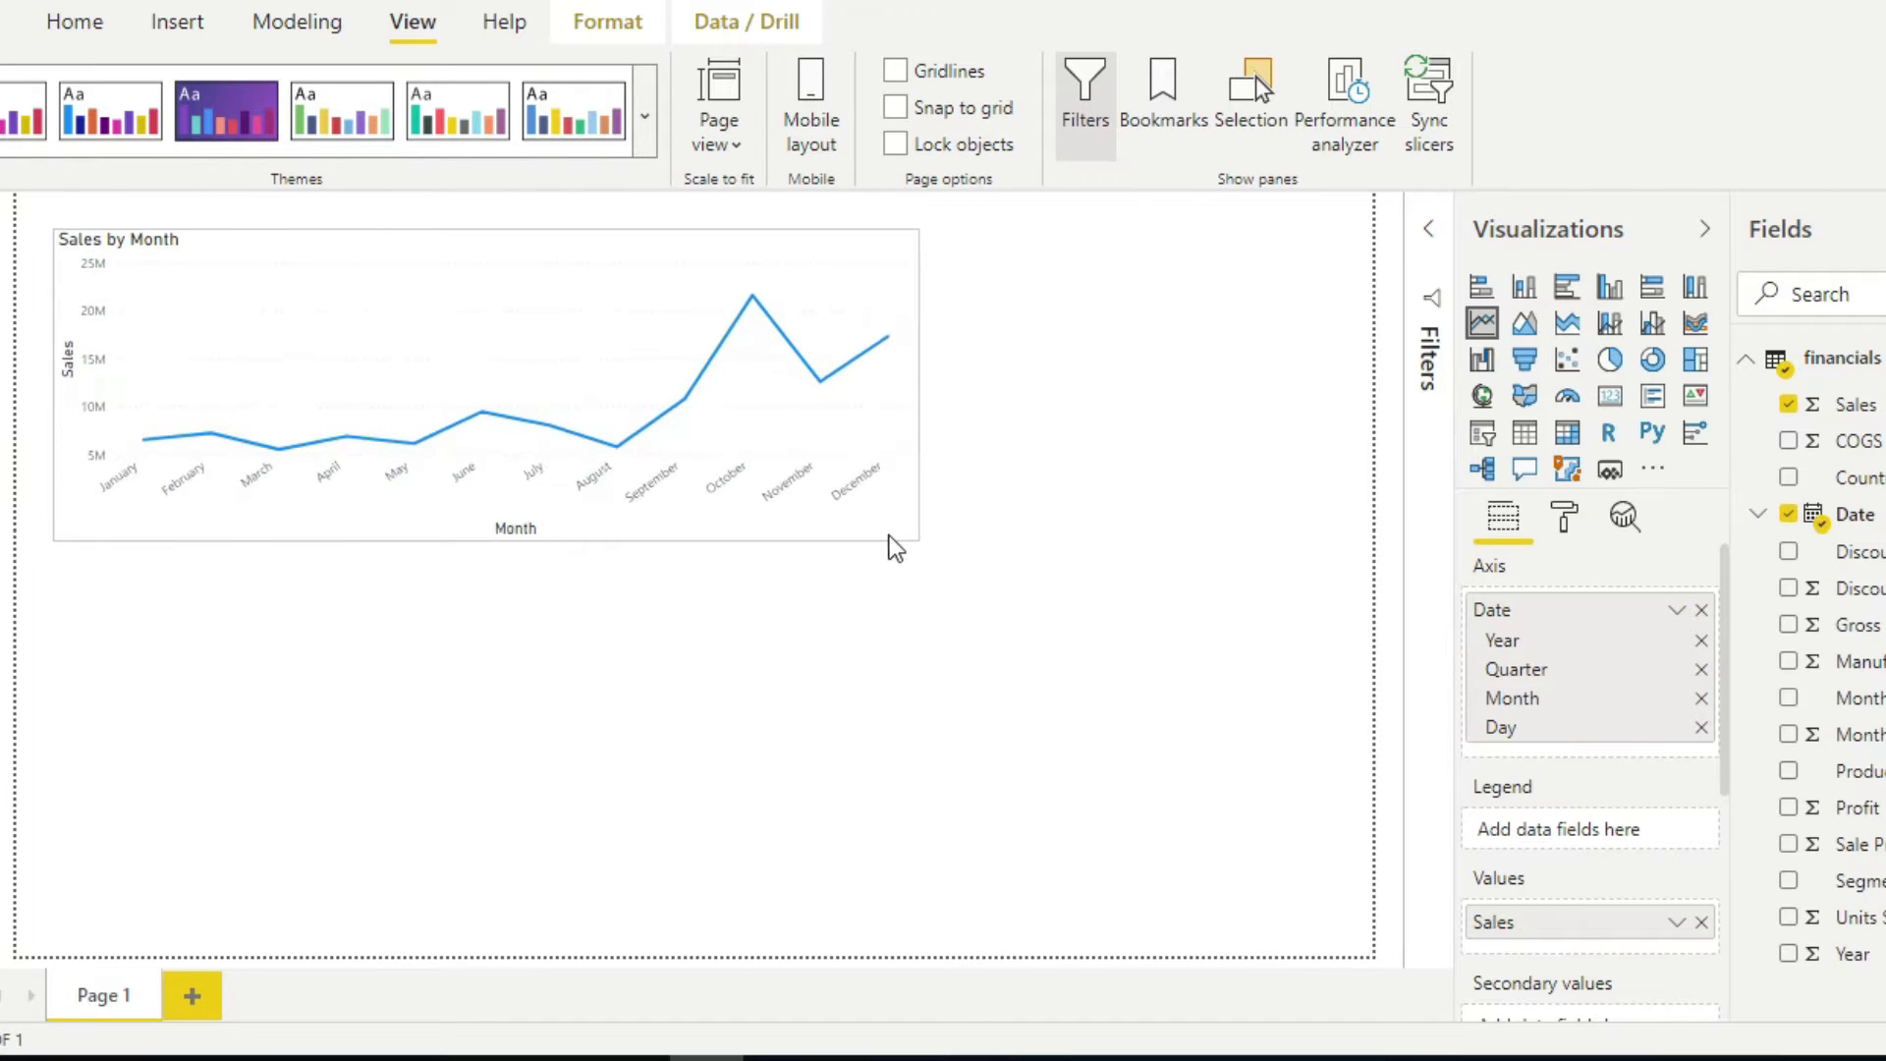
pyautogui.click(798, 476)
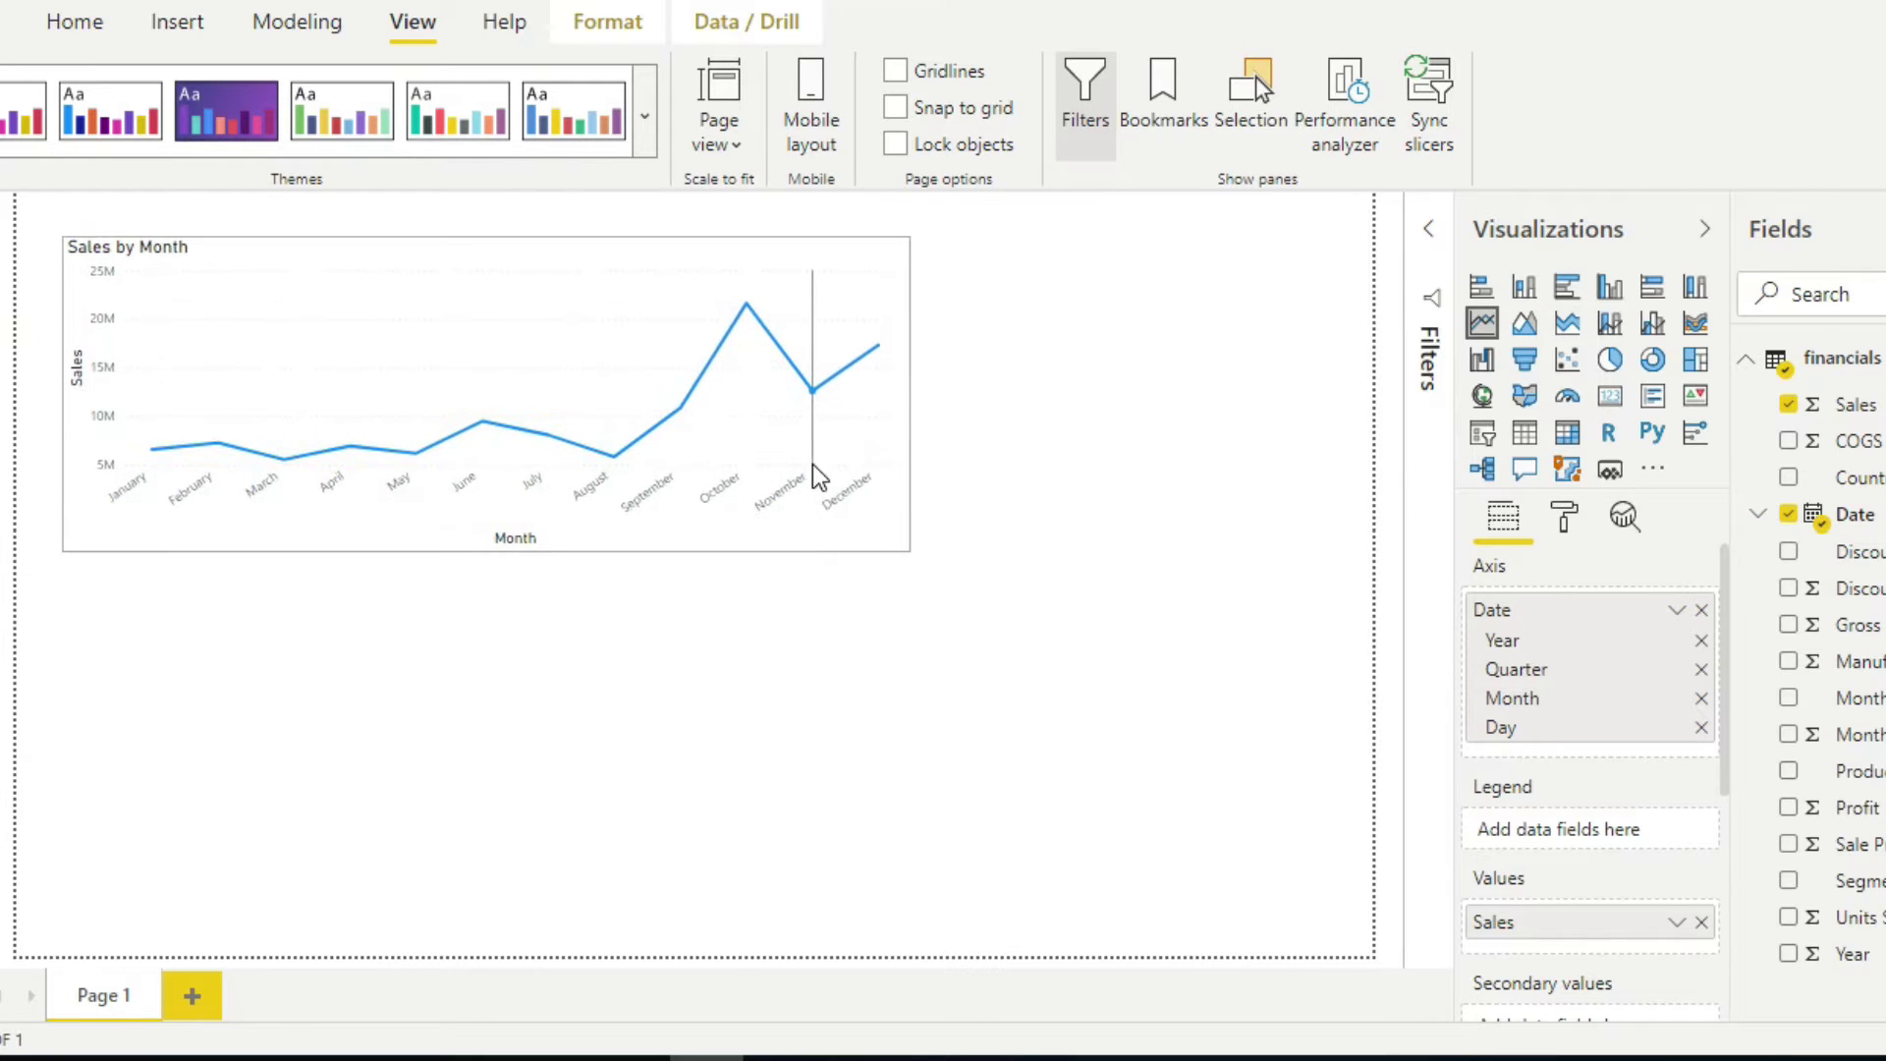
pyautogui.click(1560, 522)
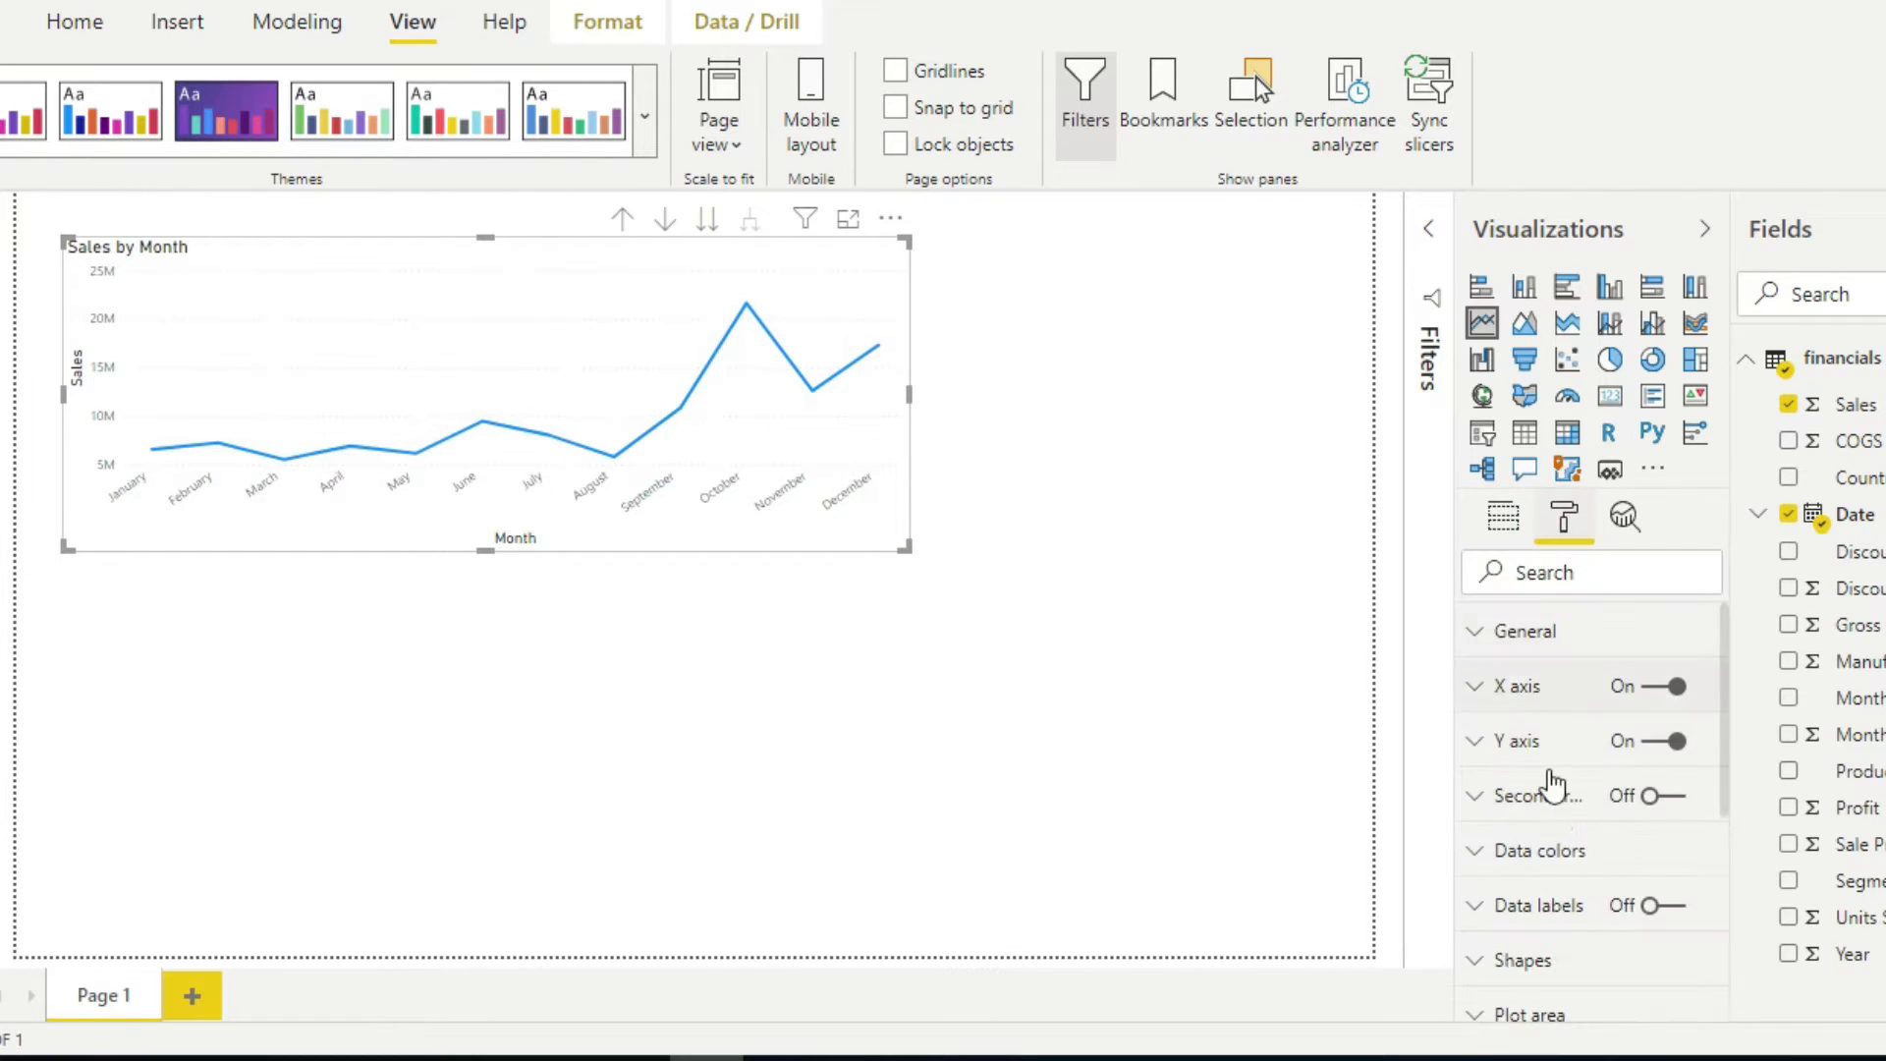
pyautogui.scroll(-3, 1552, 786)
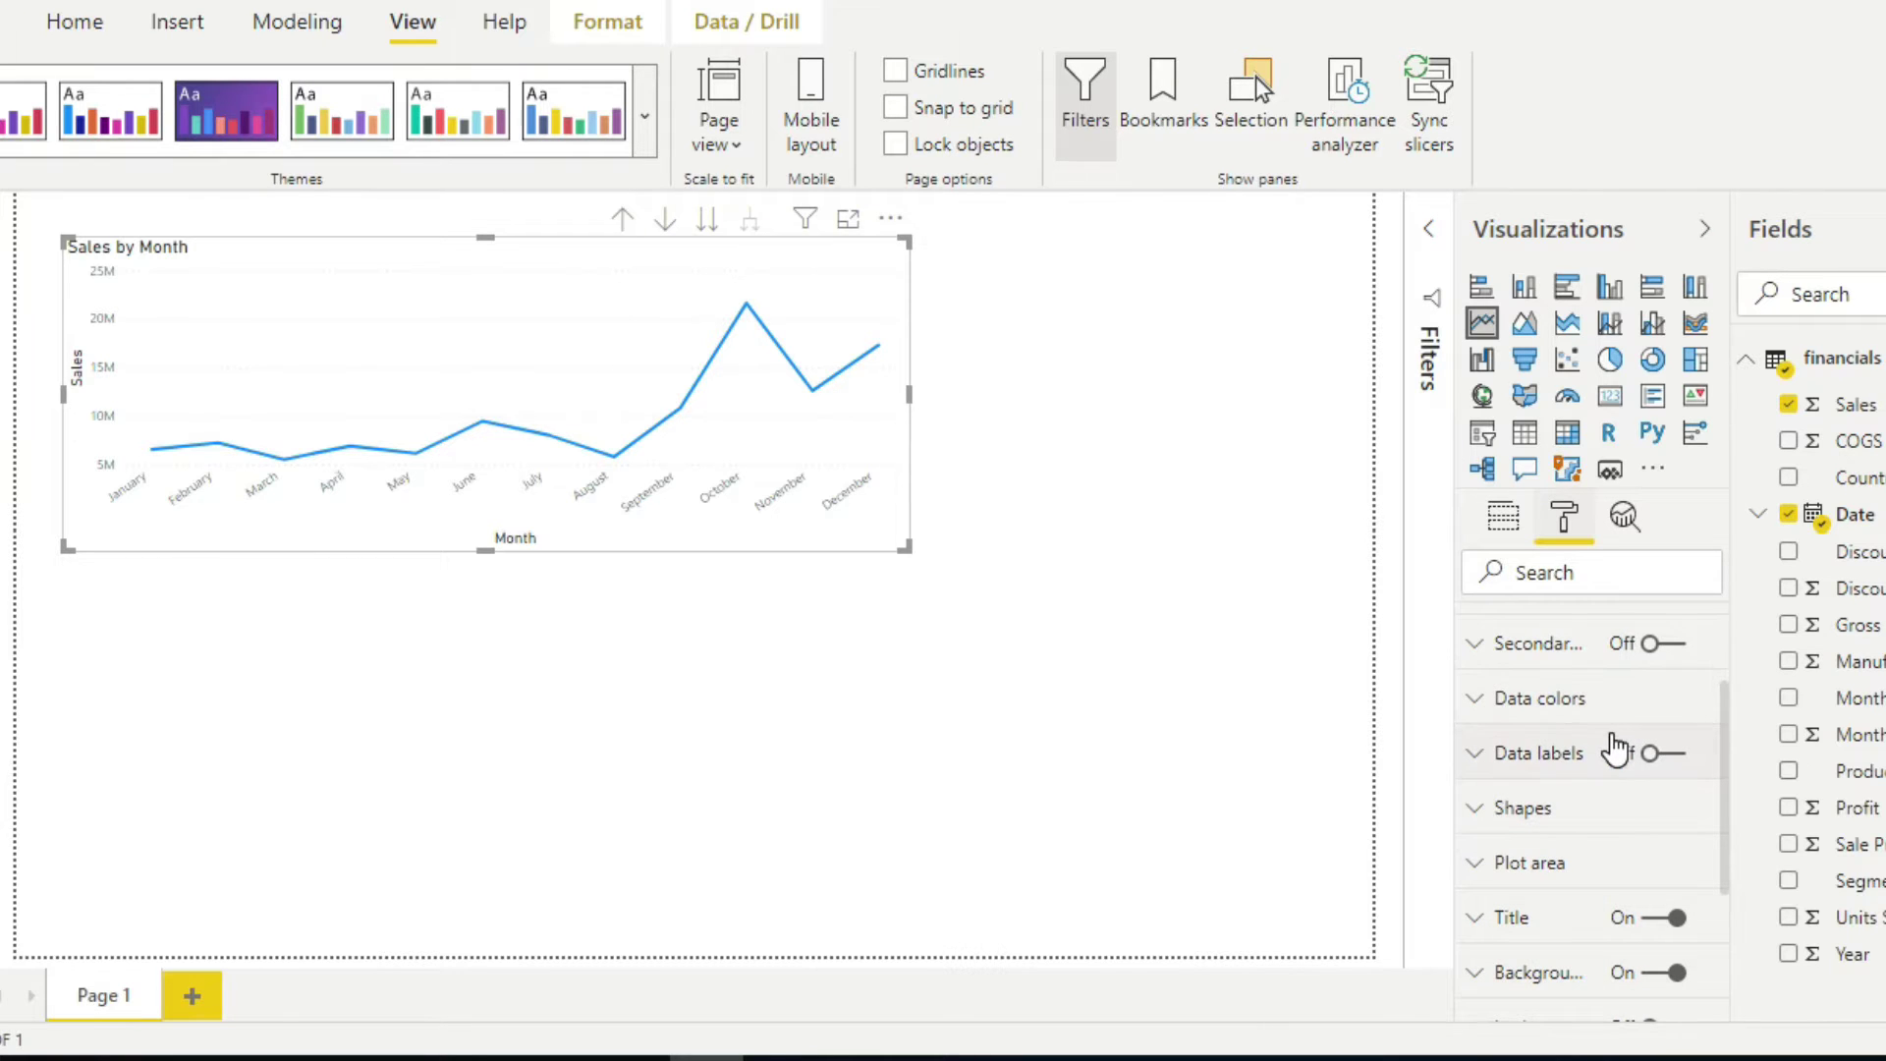
pyautogui.scroll(3, 1616, 752)
pyautogui.scroll(-7, 1628, 826)
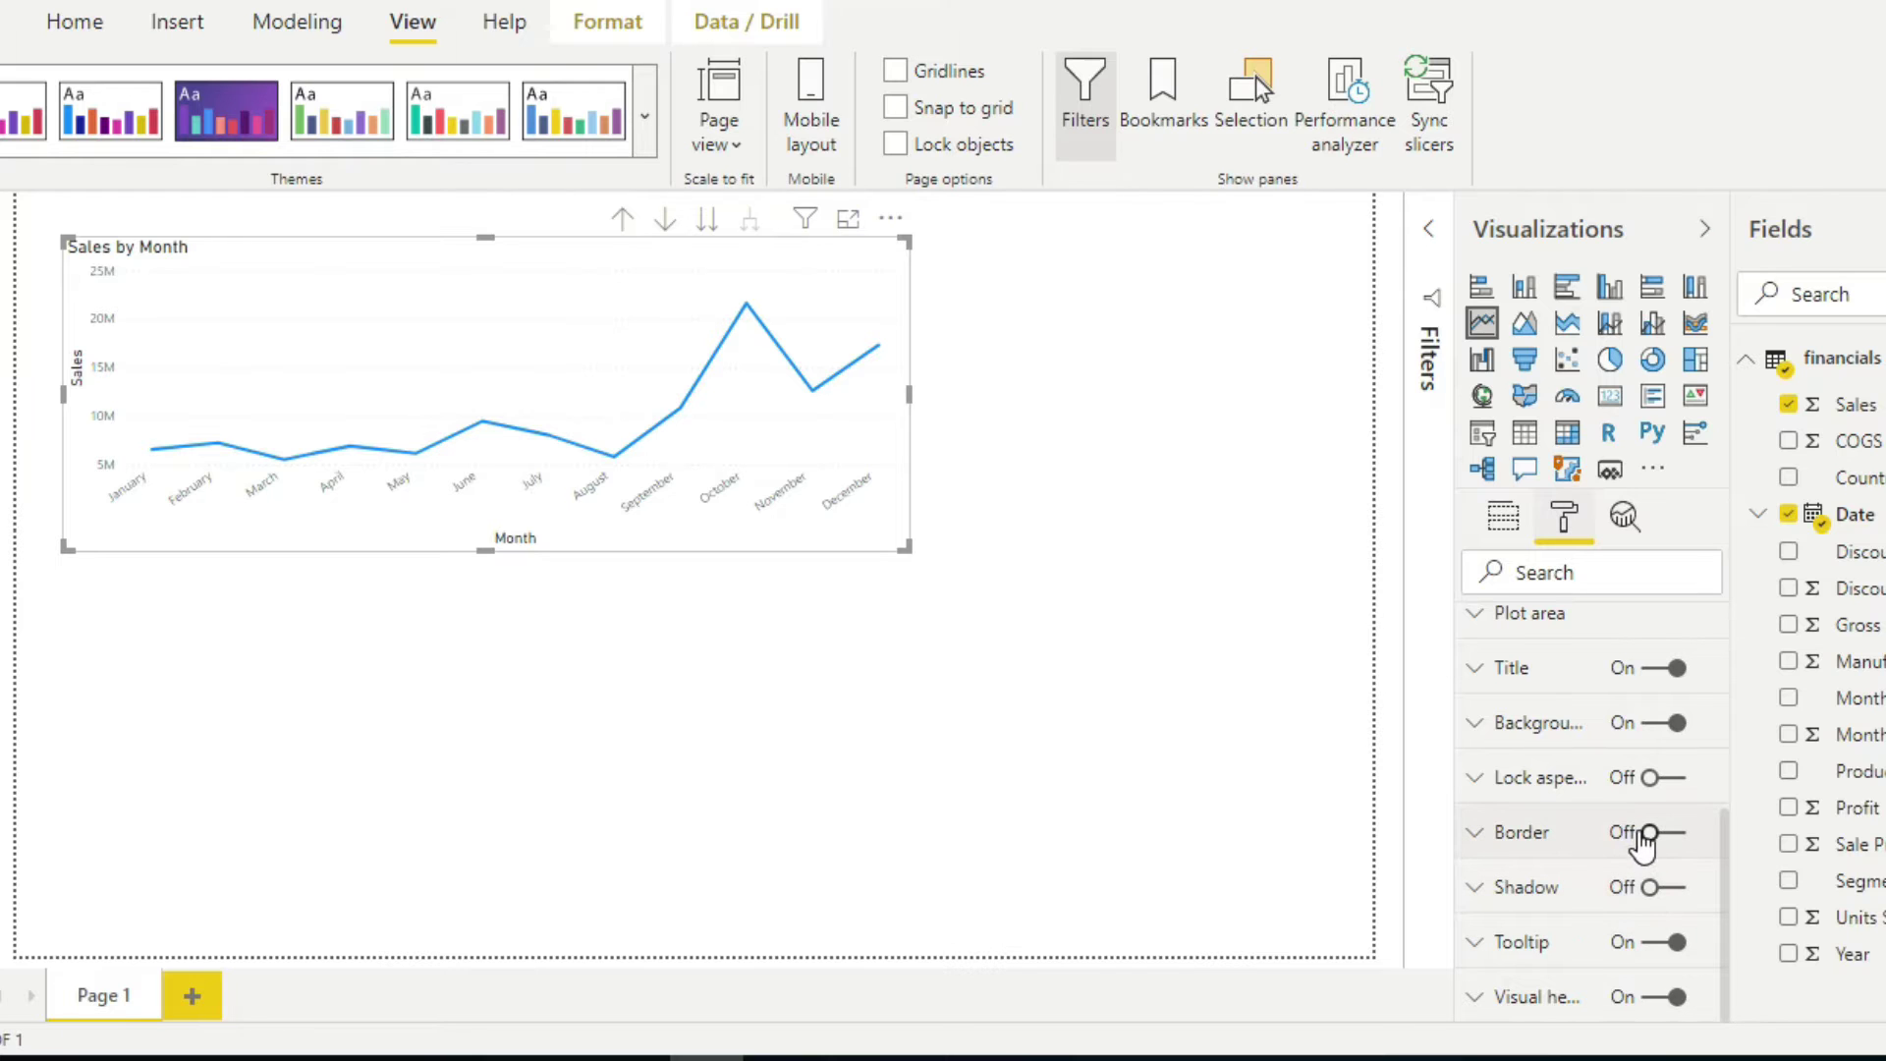
pyautogui.click(1647, 836)
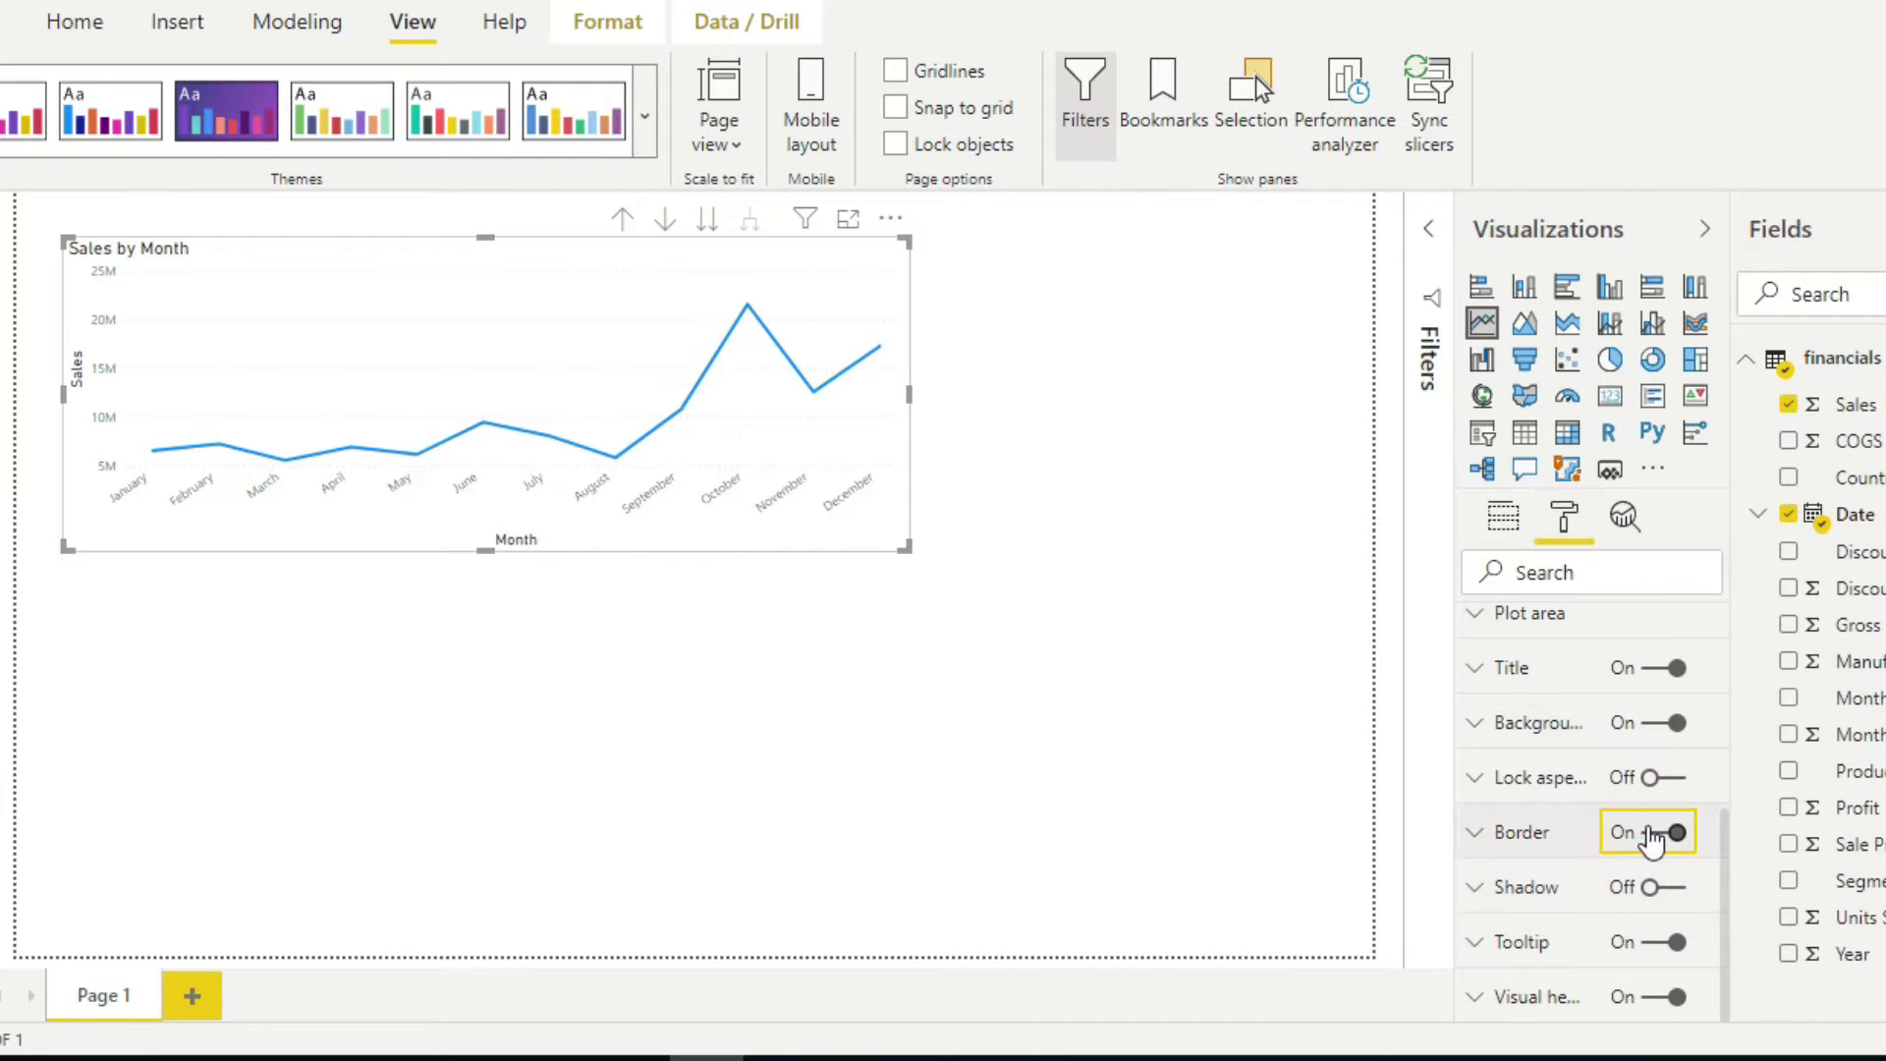
pyautogui.click(1024, 701)
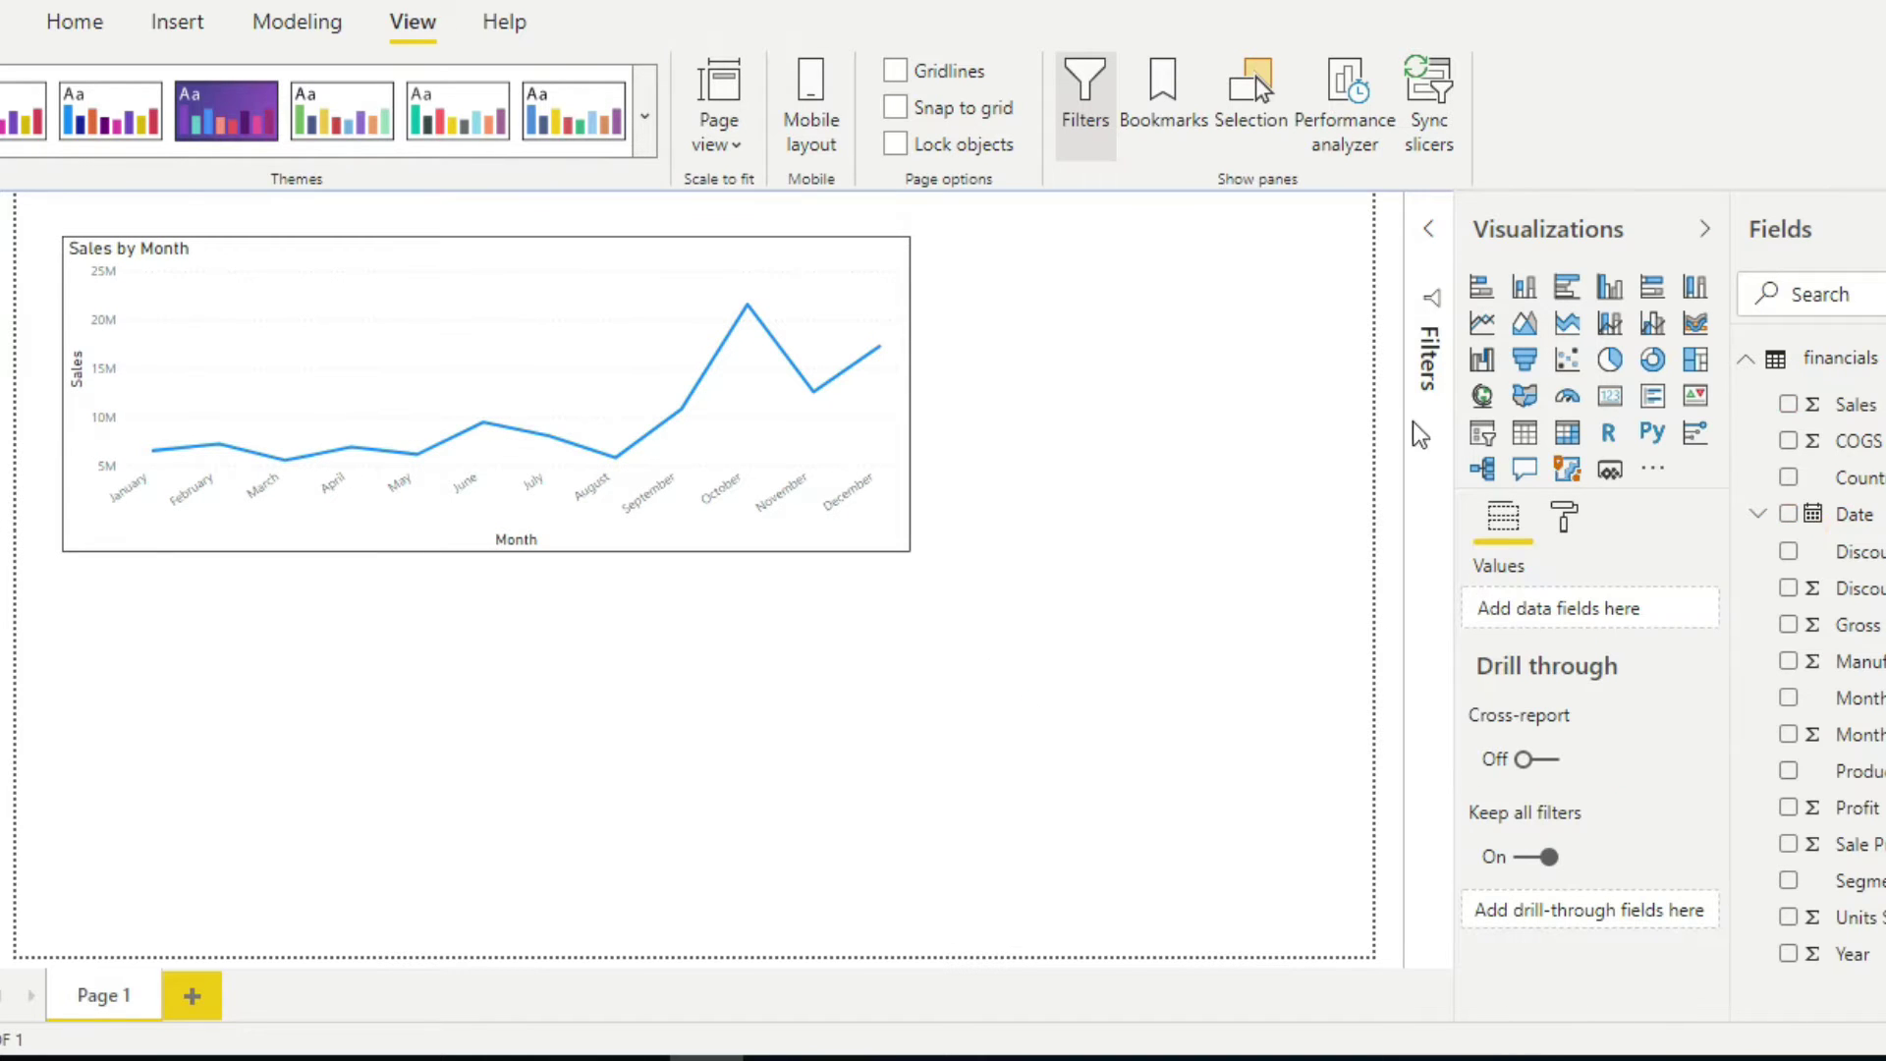
# - Add a pie chart about half the line chart's width beneath it, with Segment as legend and Profit as values
pyautogui.click(1610, 358)
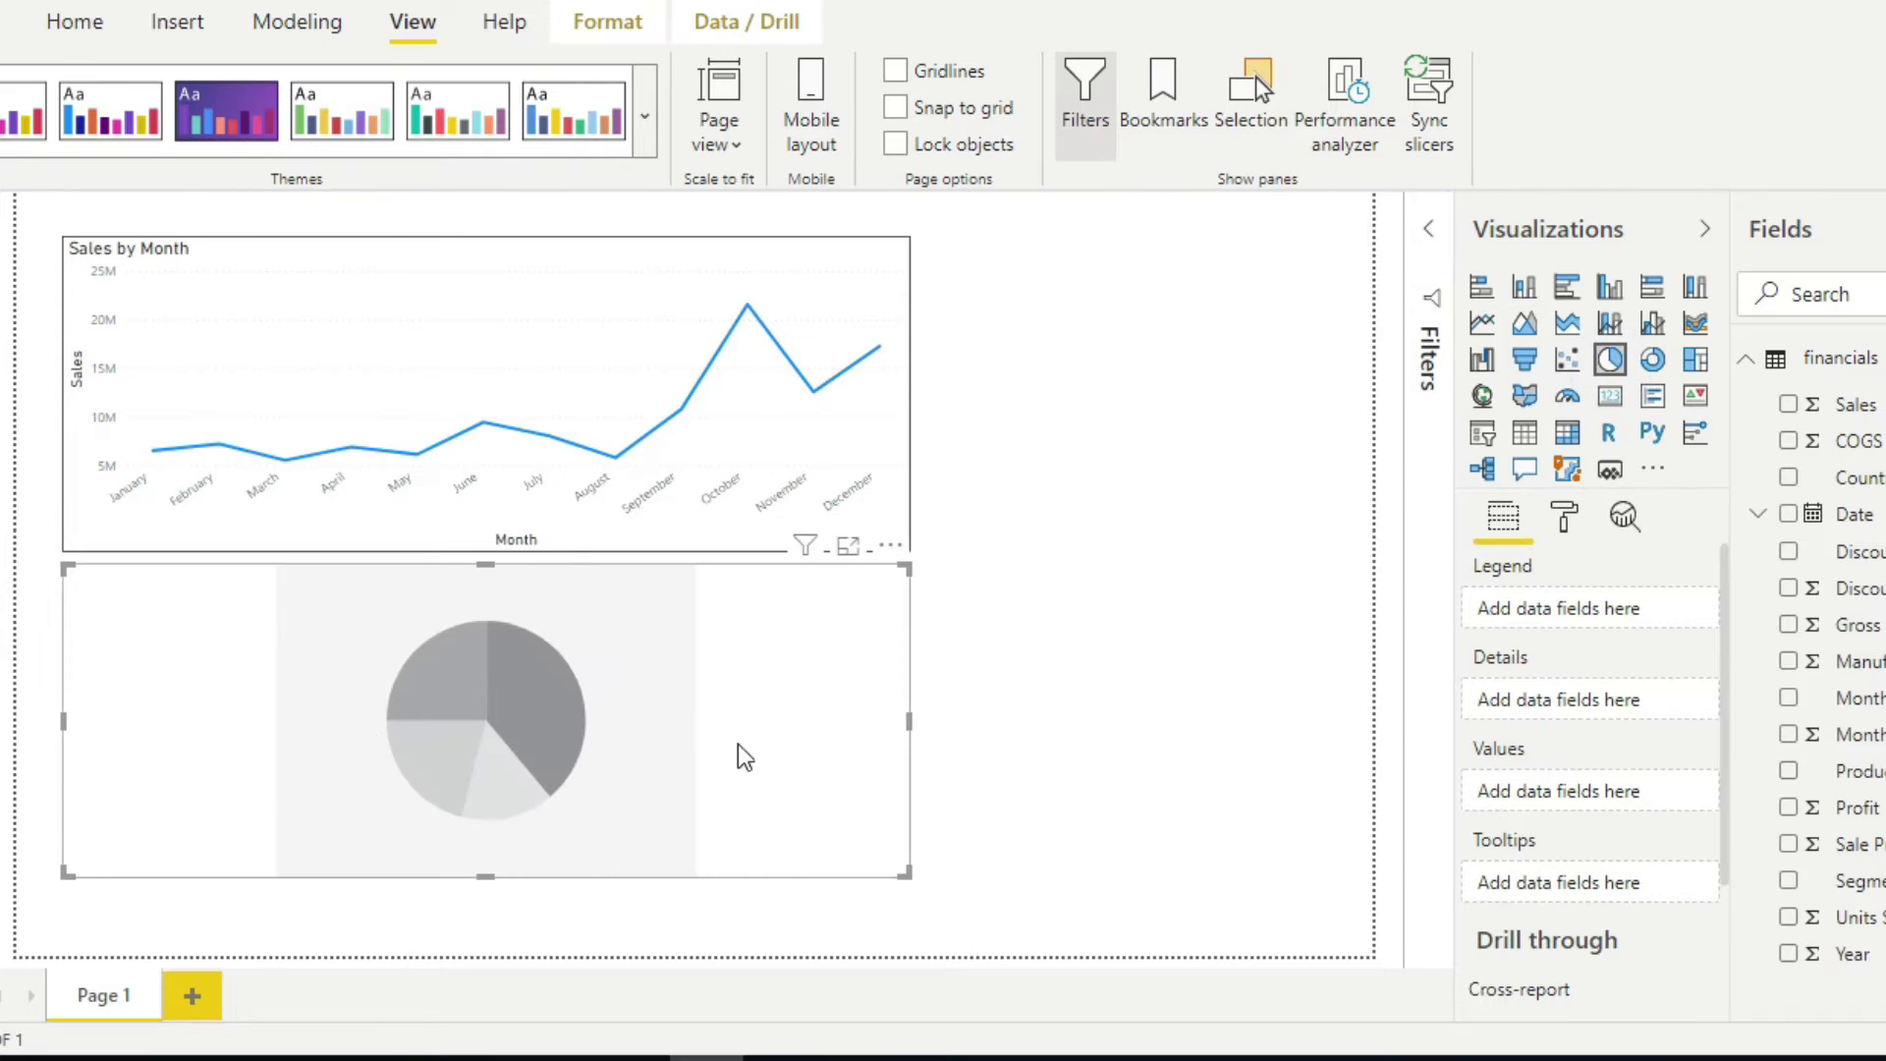
pyautogui.moveTo(902, 875); pyautogui.dragTo(484, 912)
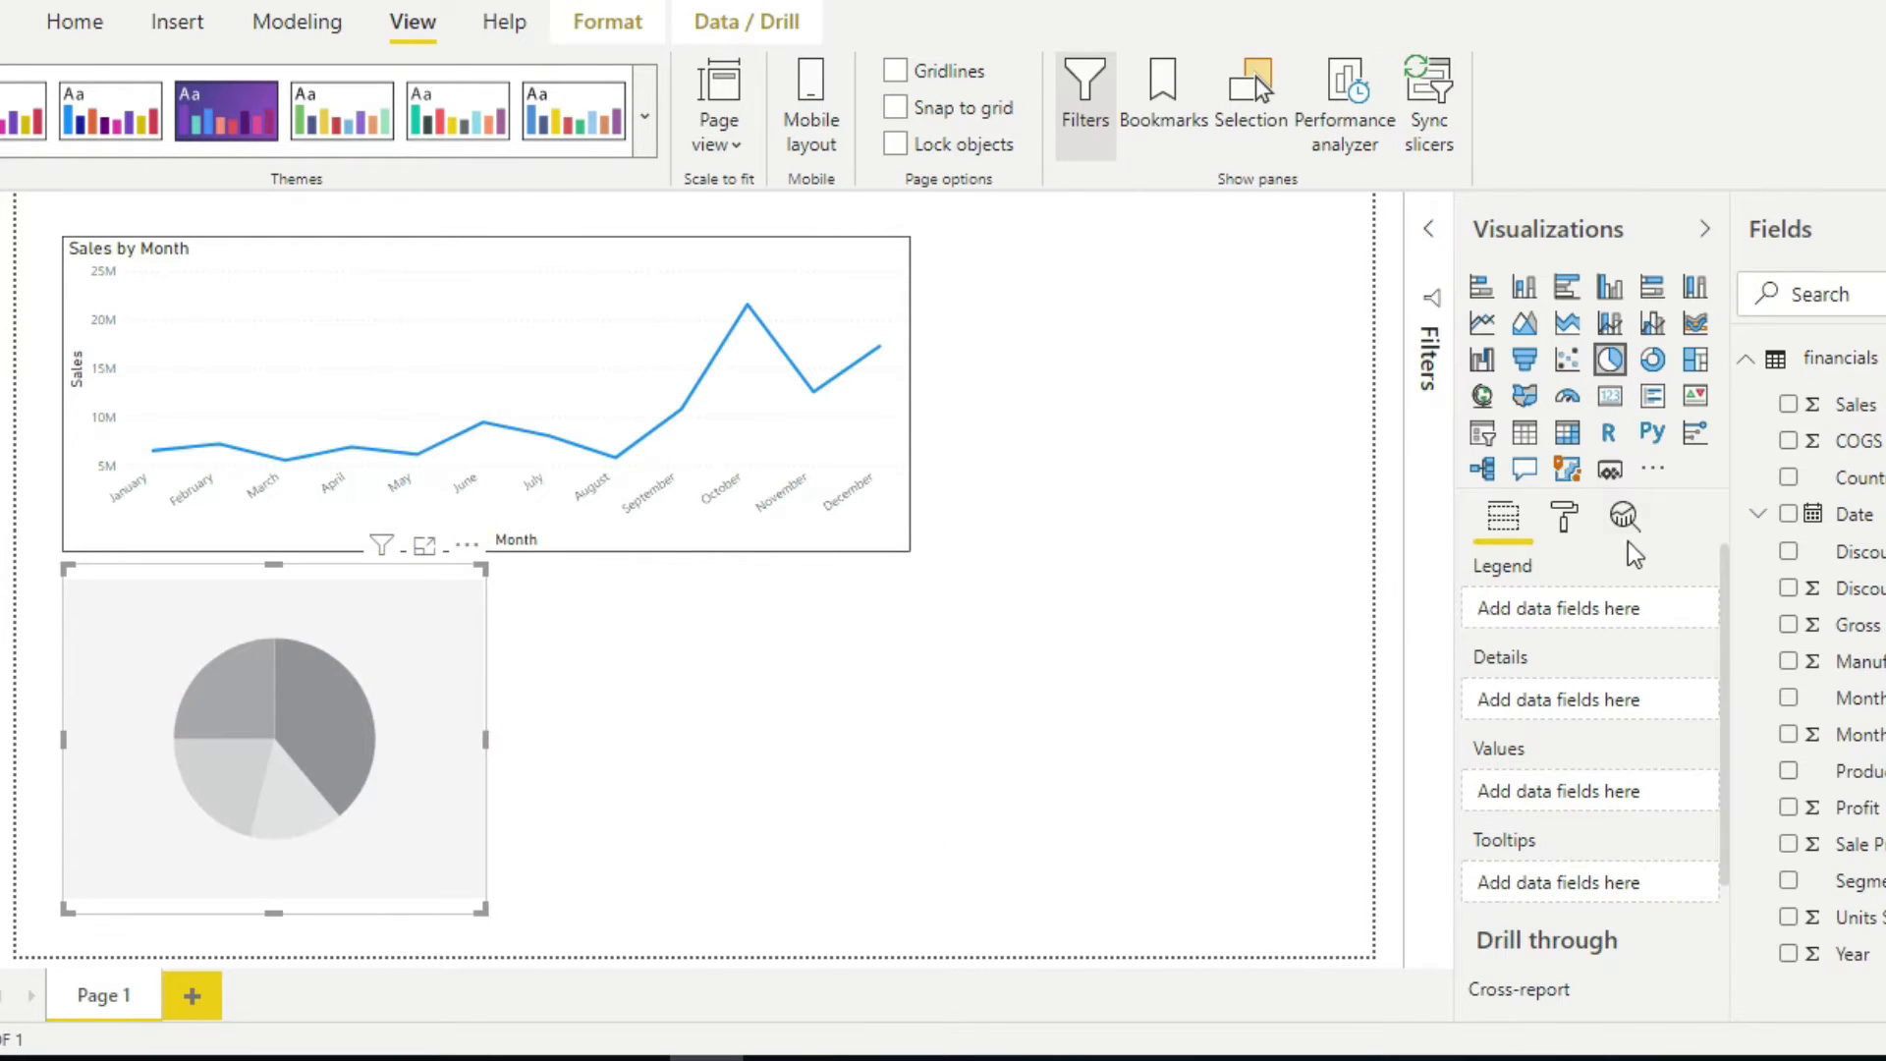
pyautogui.click(1789, 881)
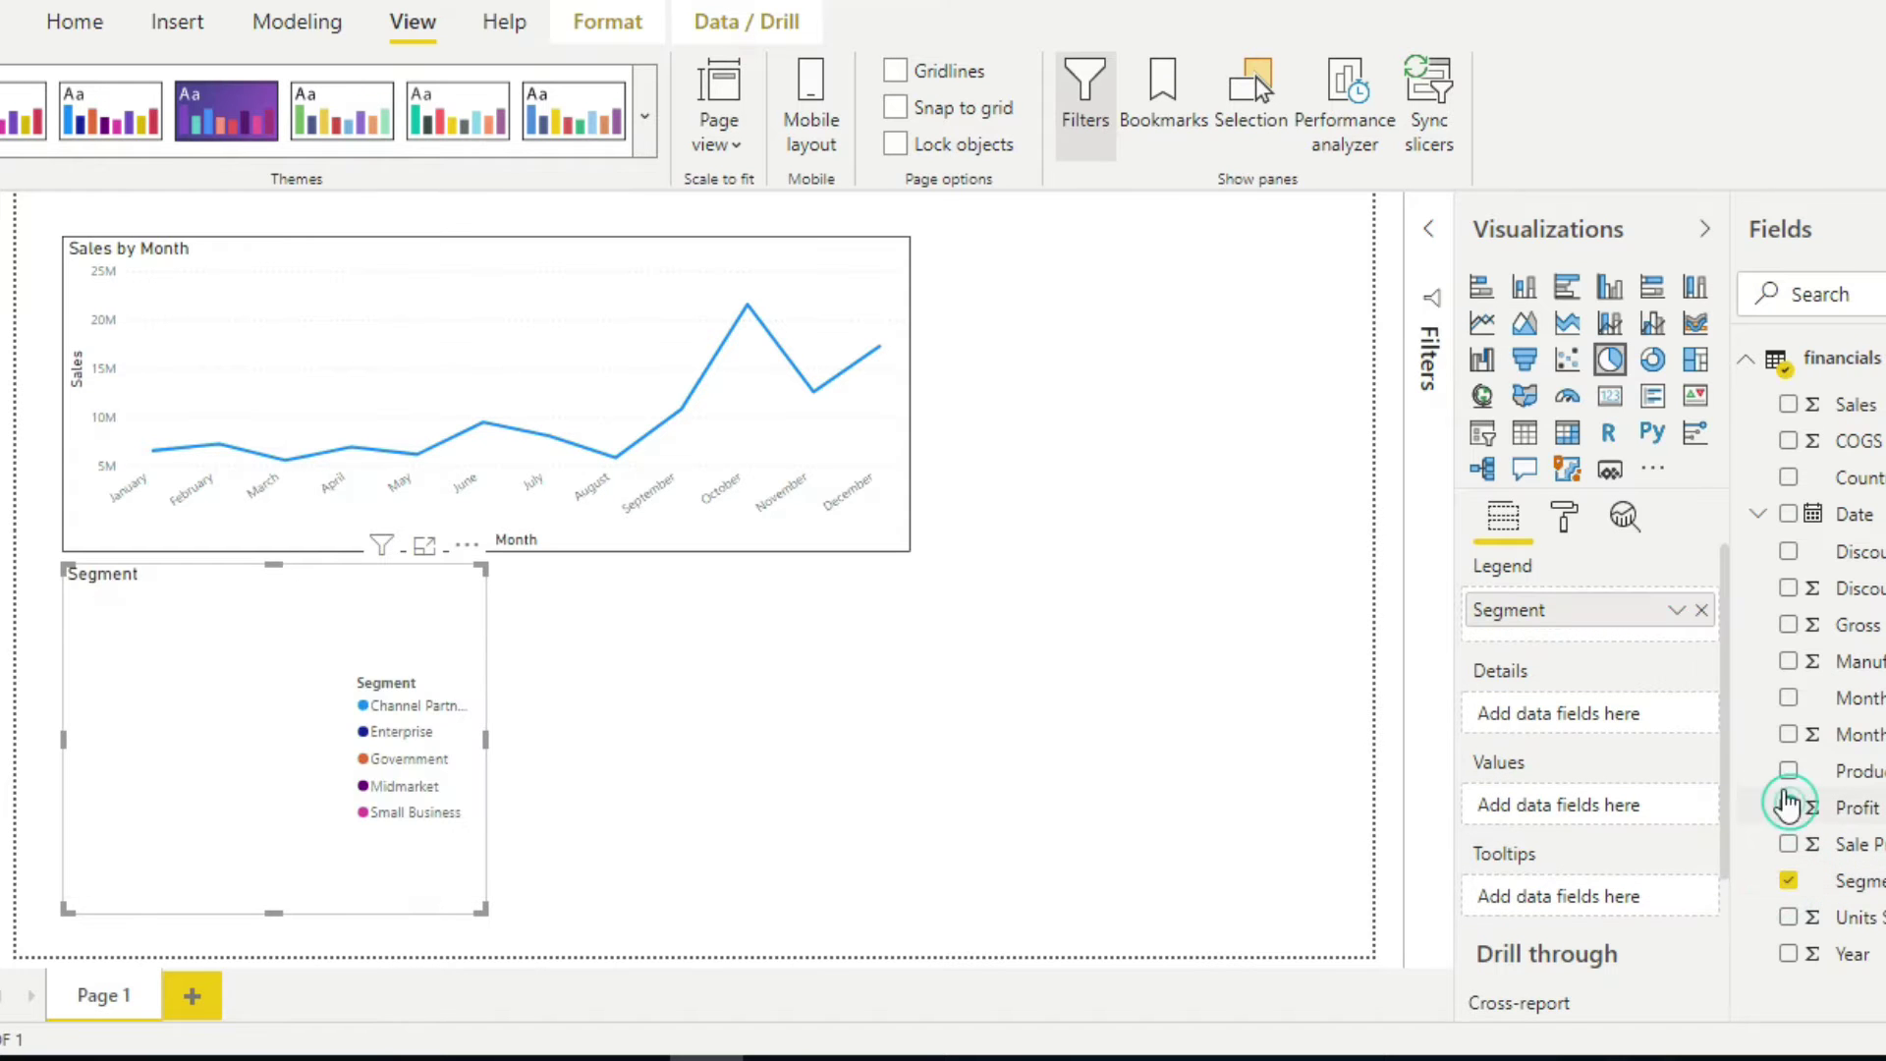
pyautogui.click(1789, 807)
# - Enable the border on the Profit by Segment pie chart
pyautogui.click(1564, 515)
pyautogui.scroll(-5, 1572, 796)
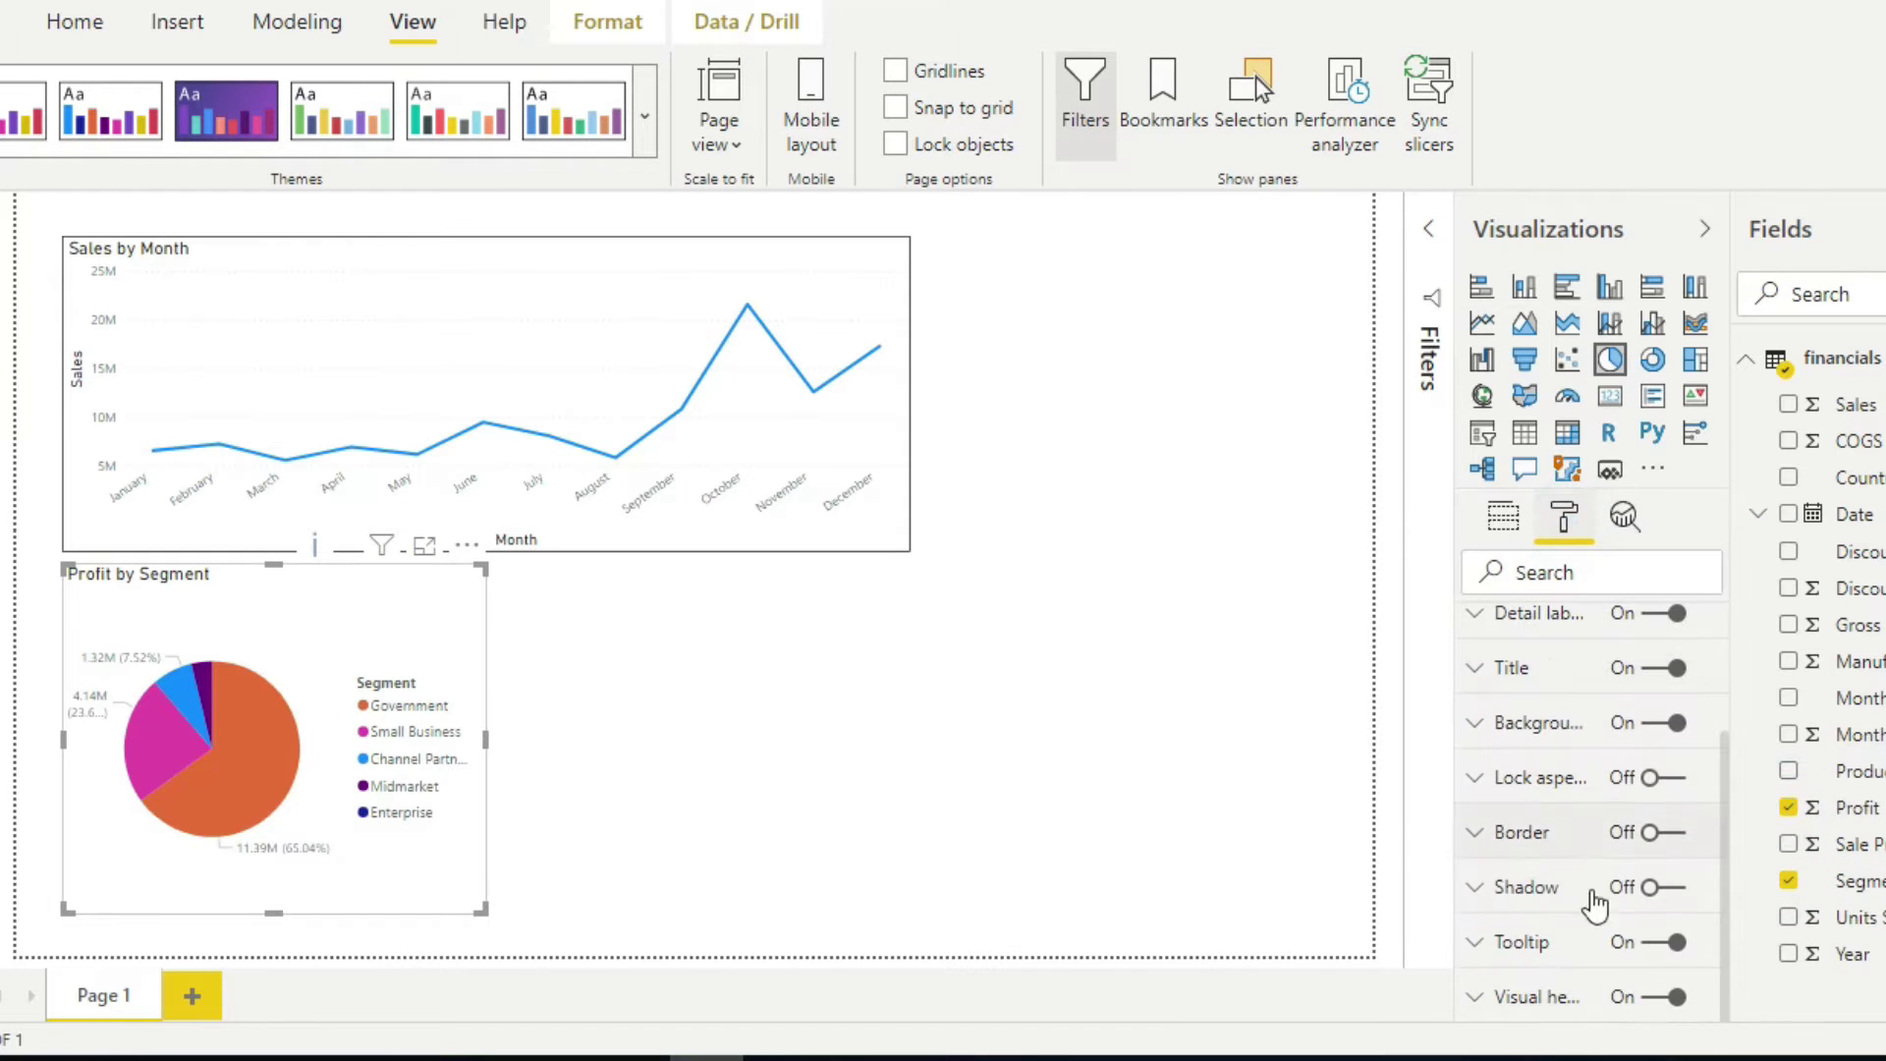
pyautogui.click(1667, 833)
pyautogui.click(1014, 774)
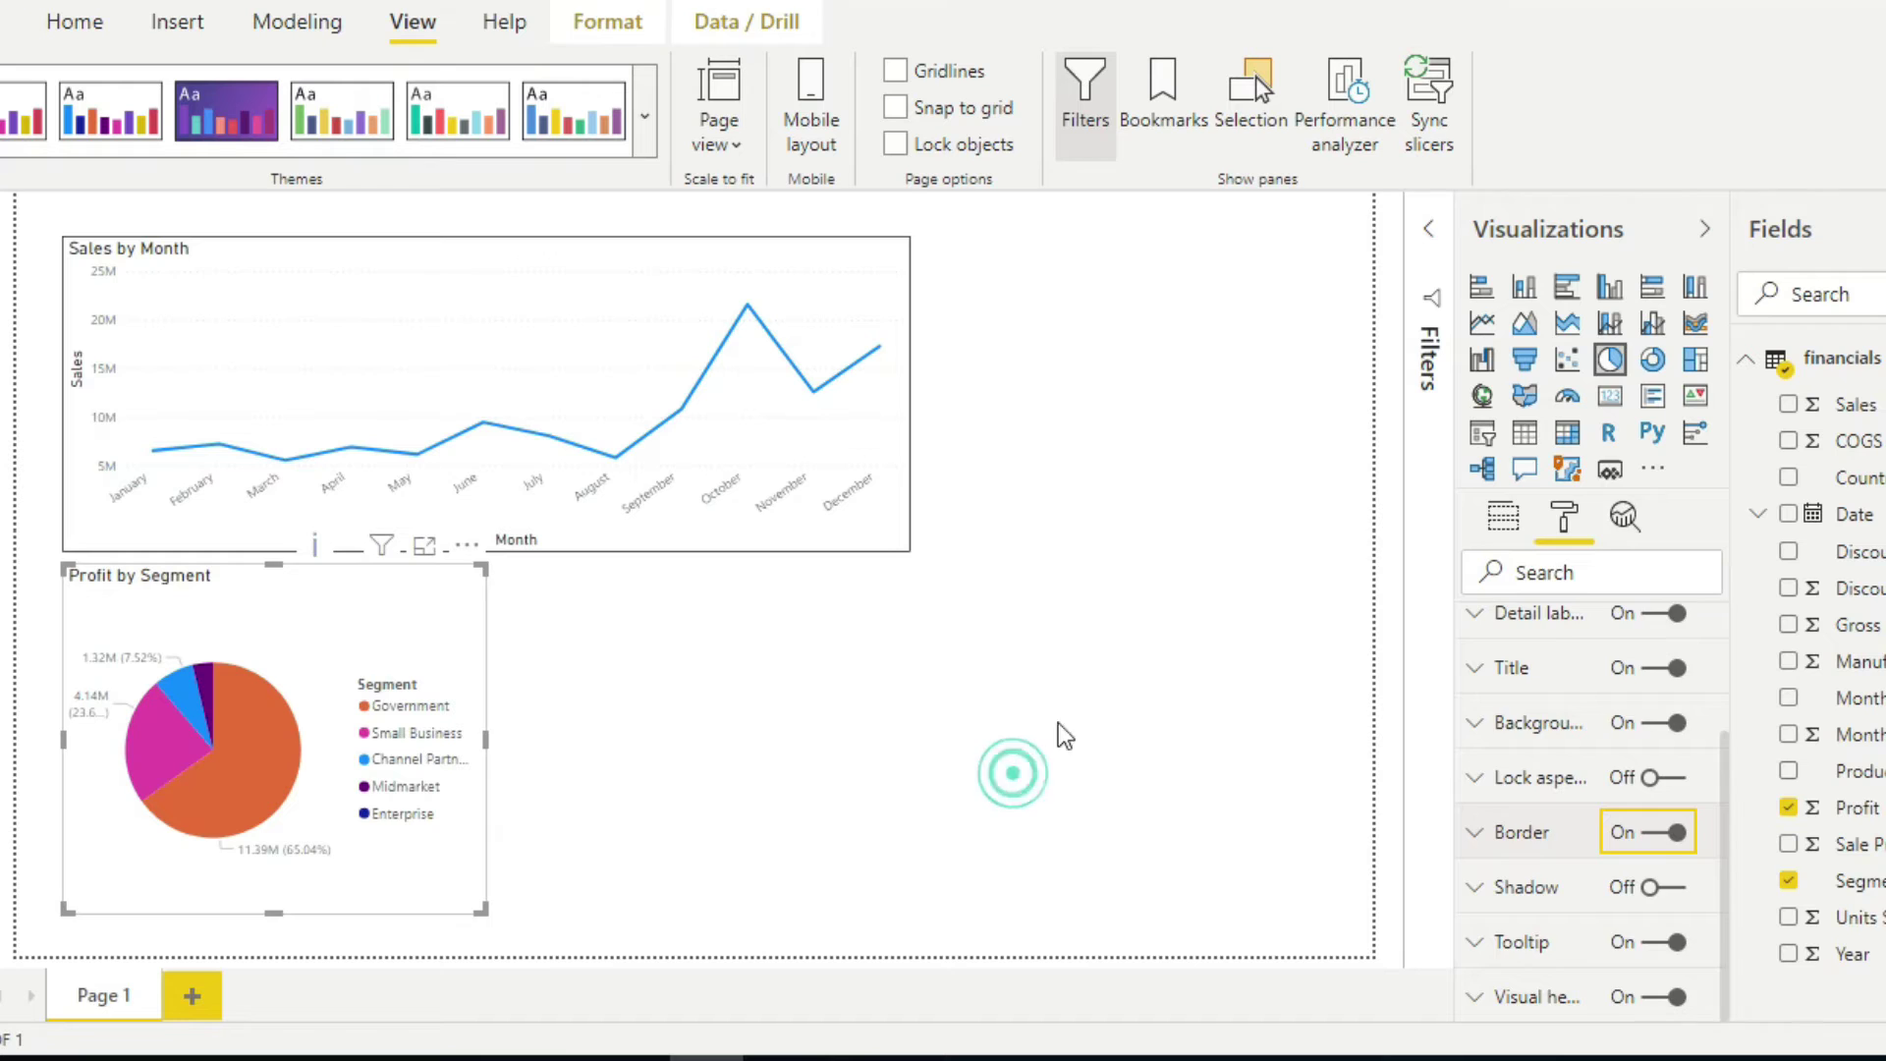
# - Add a donut chart beside the pie chart, with Segment as legend and Discounts as values
pyautogui.click(1652, 361)
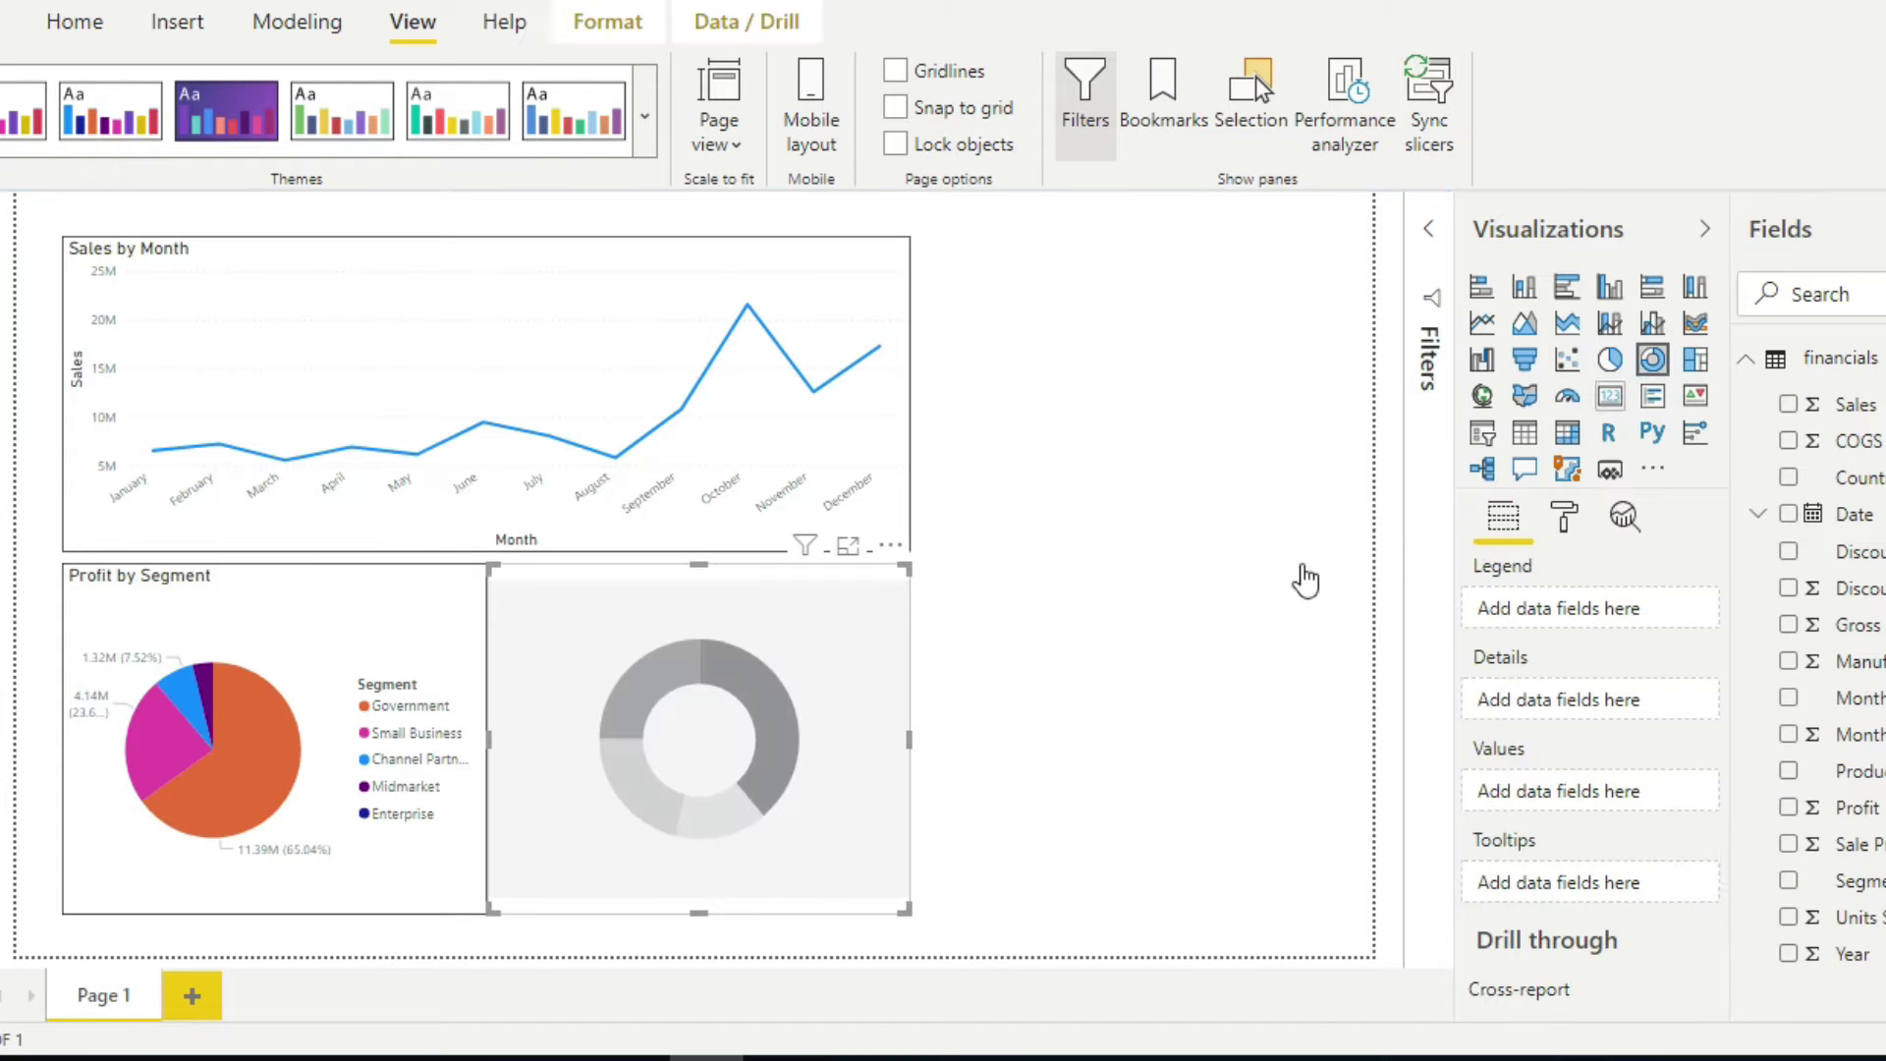
pyautogui.click(1787, 882)
pyautogui.click(1788, 590)
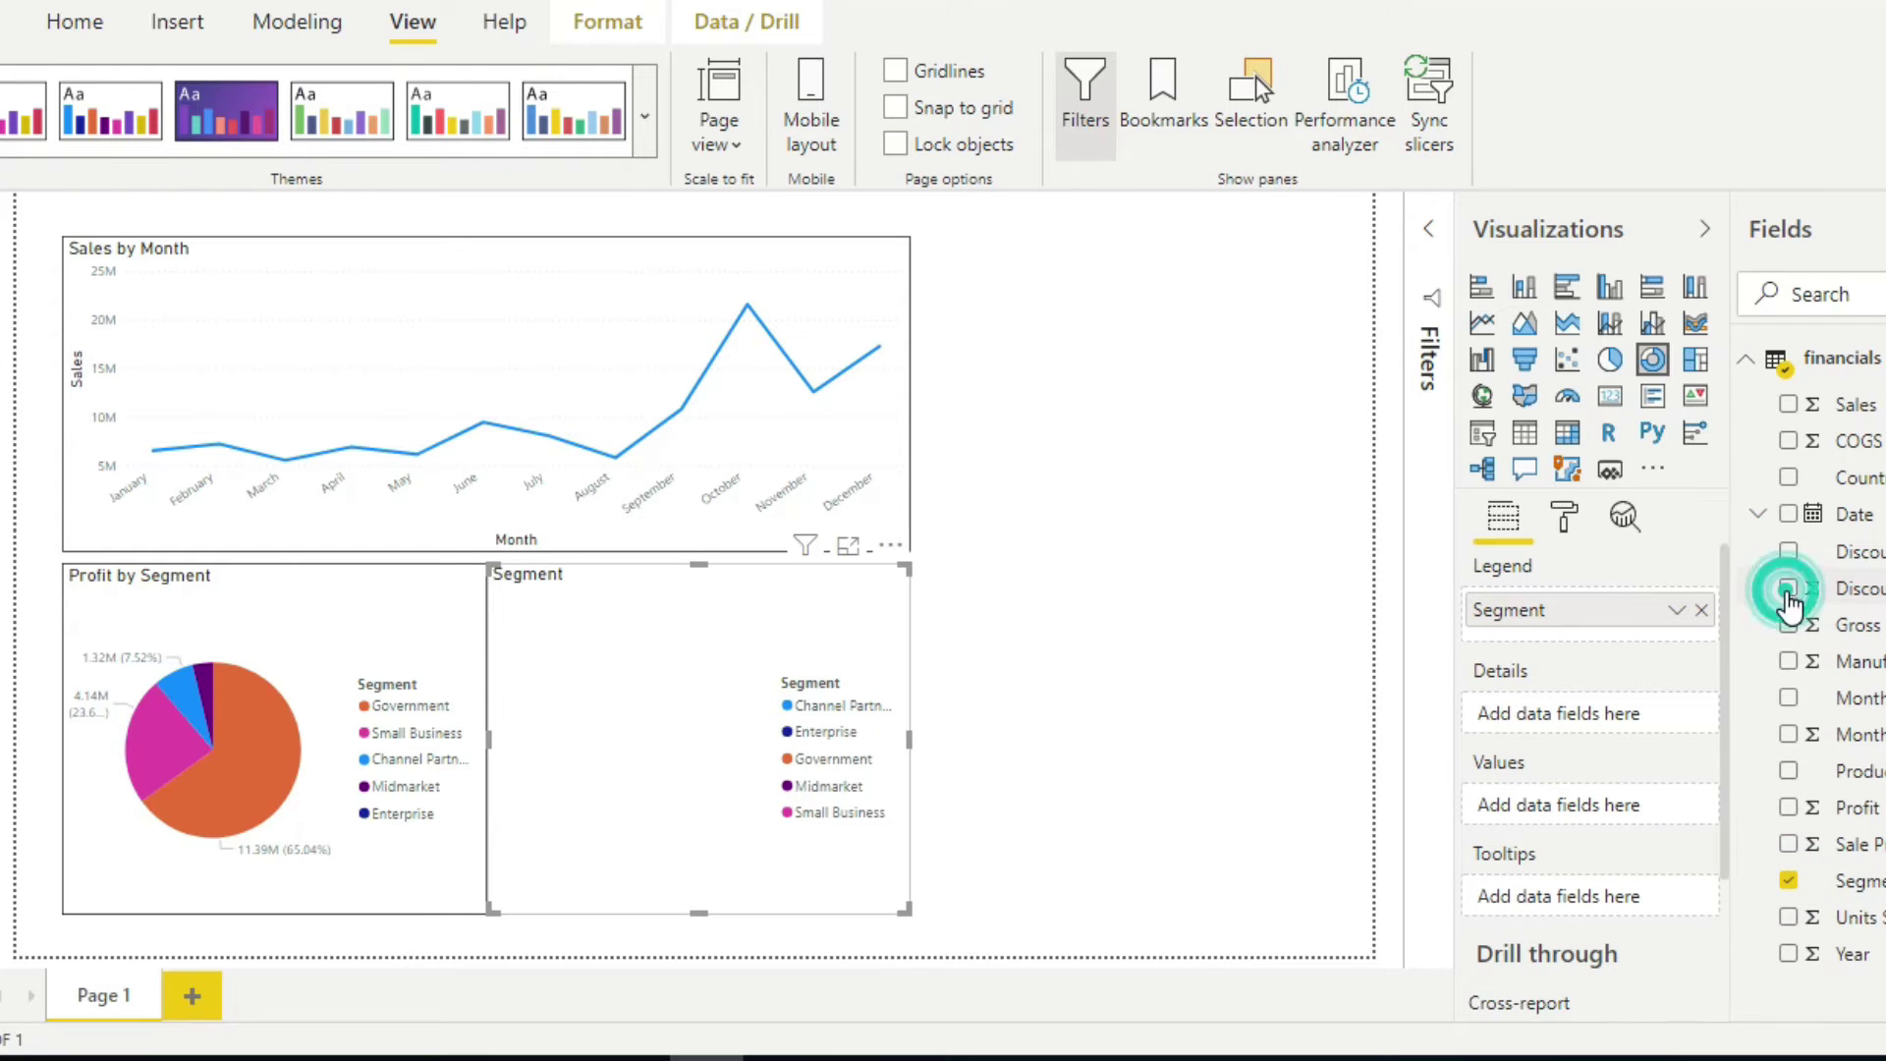
# - Enable the donut chart's border, and leave a gap beside the pie while aligning its outer edge with the line chart
pyautogui.click(1566, 519)
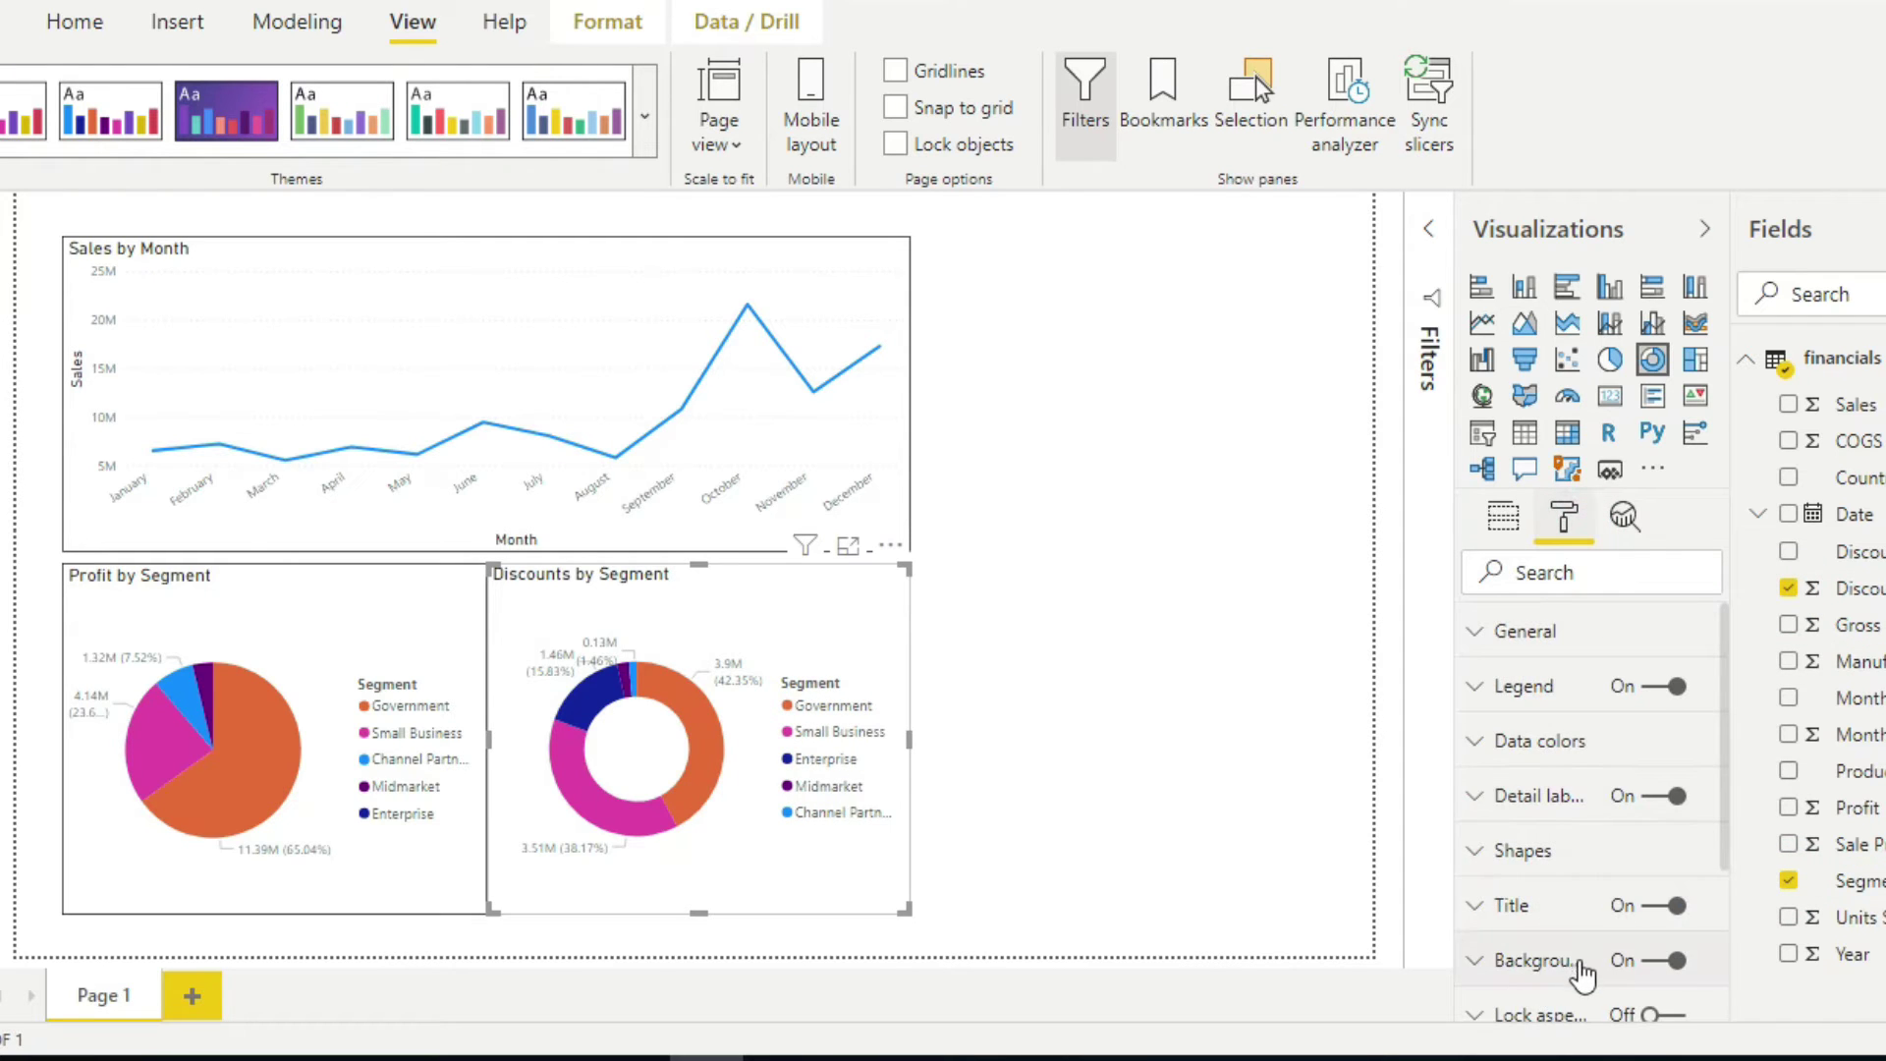
pyautogui.scroll(-3, 1579, 969)
pyautogui.click(1650, 832)
pyautogui.click(1024, 747)
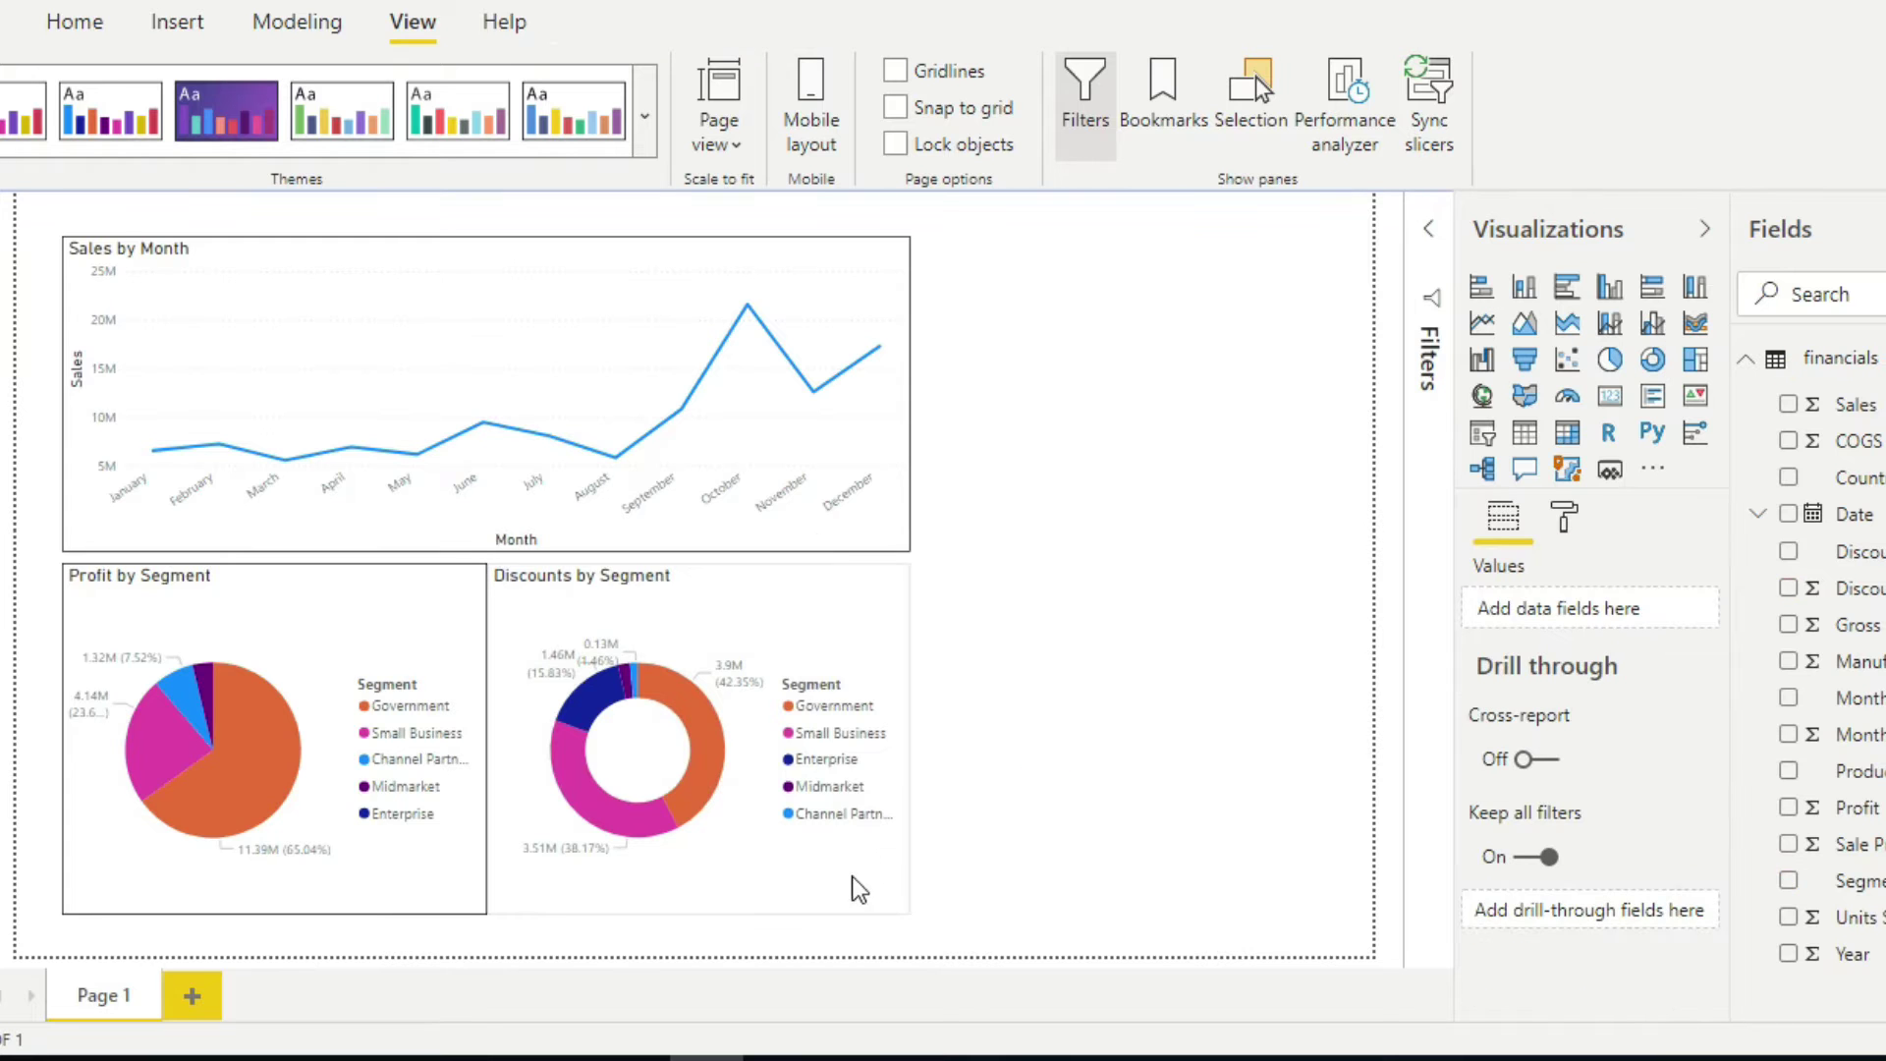
pyautogui.moveTo(846, 864); pyautogui.dragTo(845, 865)
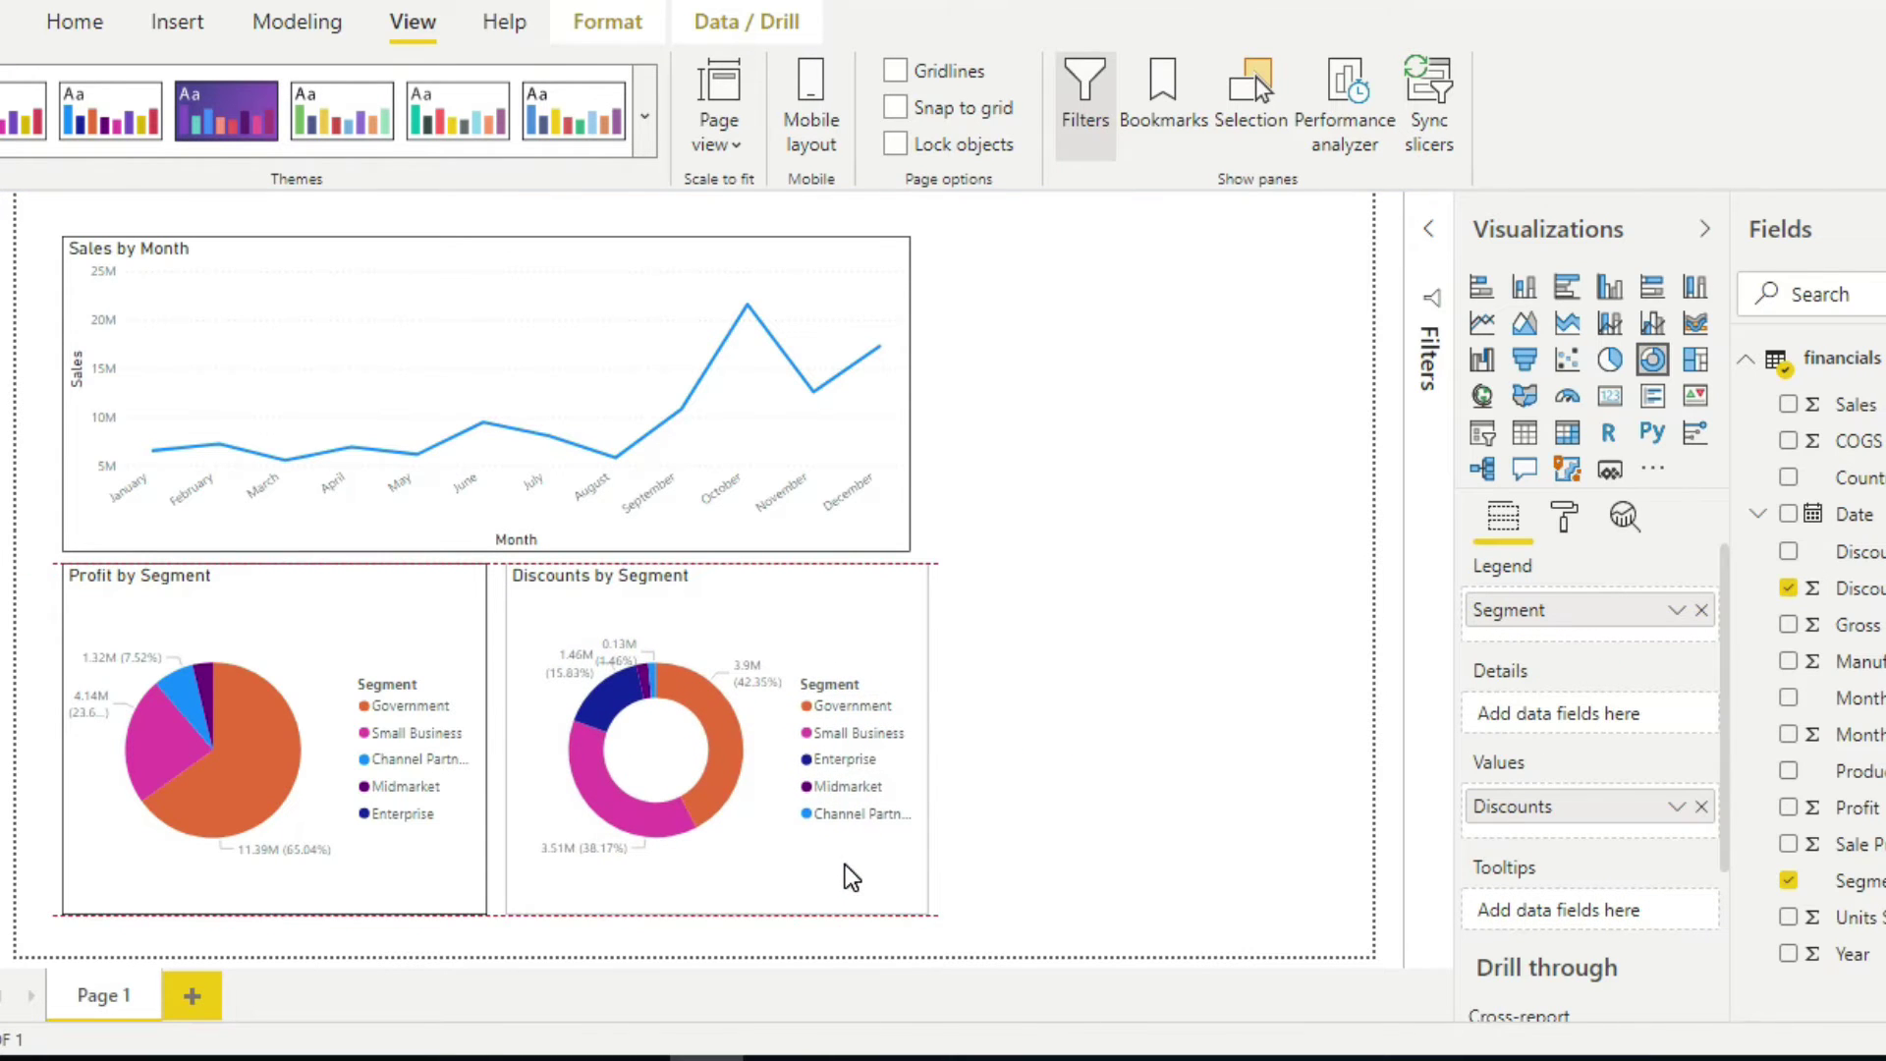
pyautogui.moveTo(926, 912)
pyautogui.mouseDown()
pyautogui.moveTo(868, 934)
pyautogui.moveTo(914, 906)
pyautogui.mouseUp()
pyautogui.click(1015, 714)
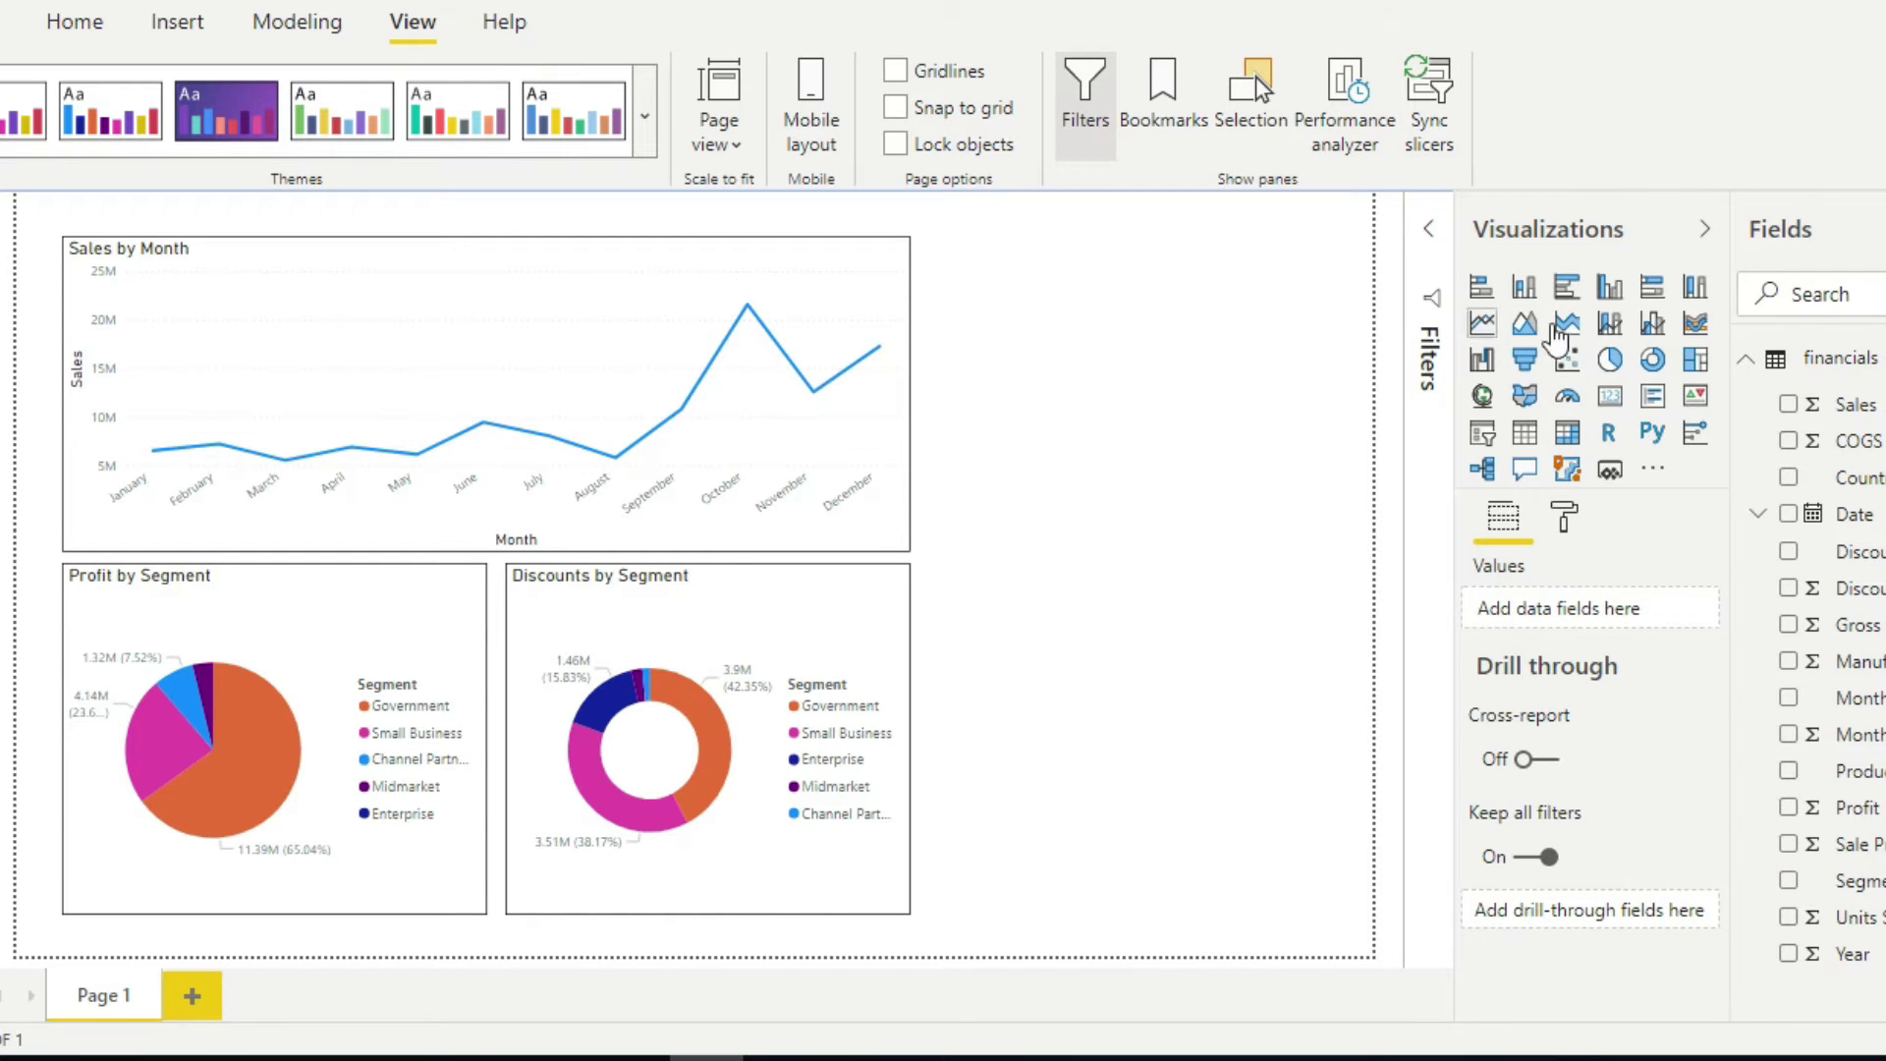
# - Add a 100% stacked column chart beside the line chart, with Country on the axis and COGS and Sales as values
pyautogui.click(1694, 286)
pyautogui.click(1052, 455)
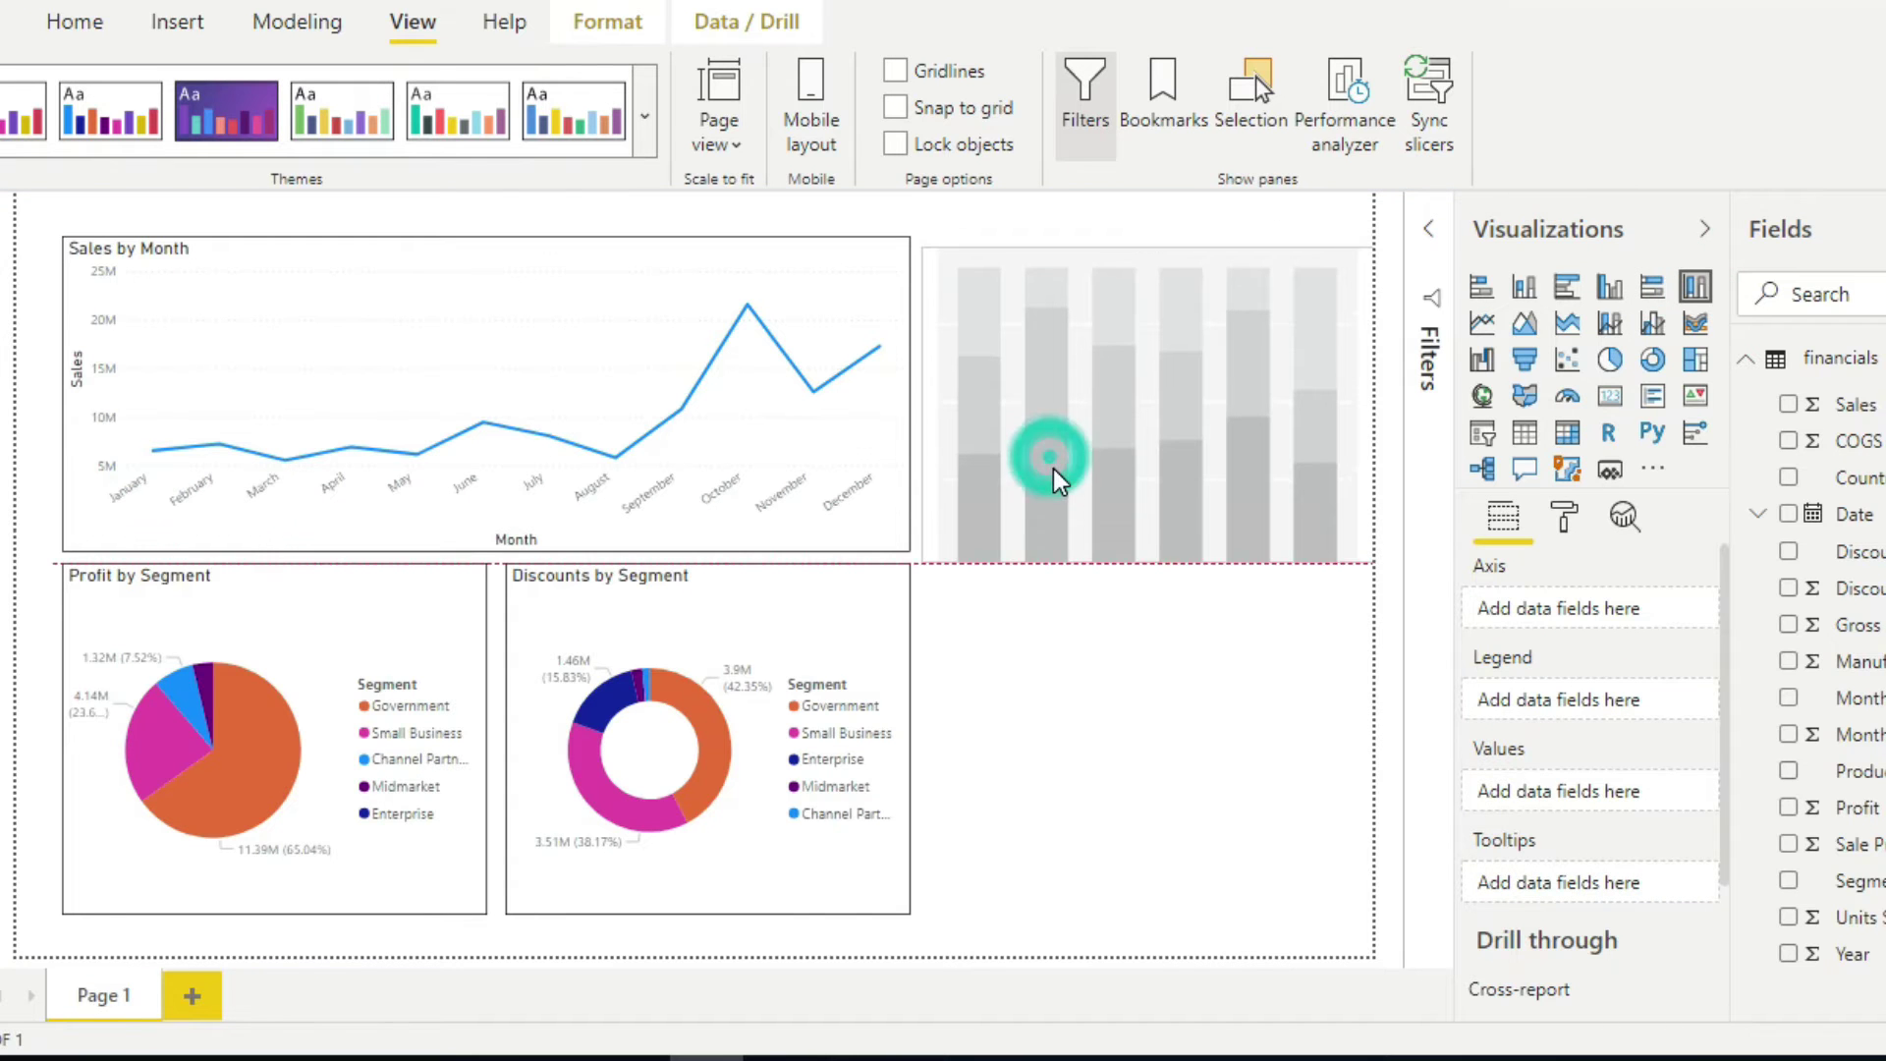
pyautogui.click(1788, 477)
pyautogui.click(1788, 440)
pyautogui.click(1789, 404)
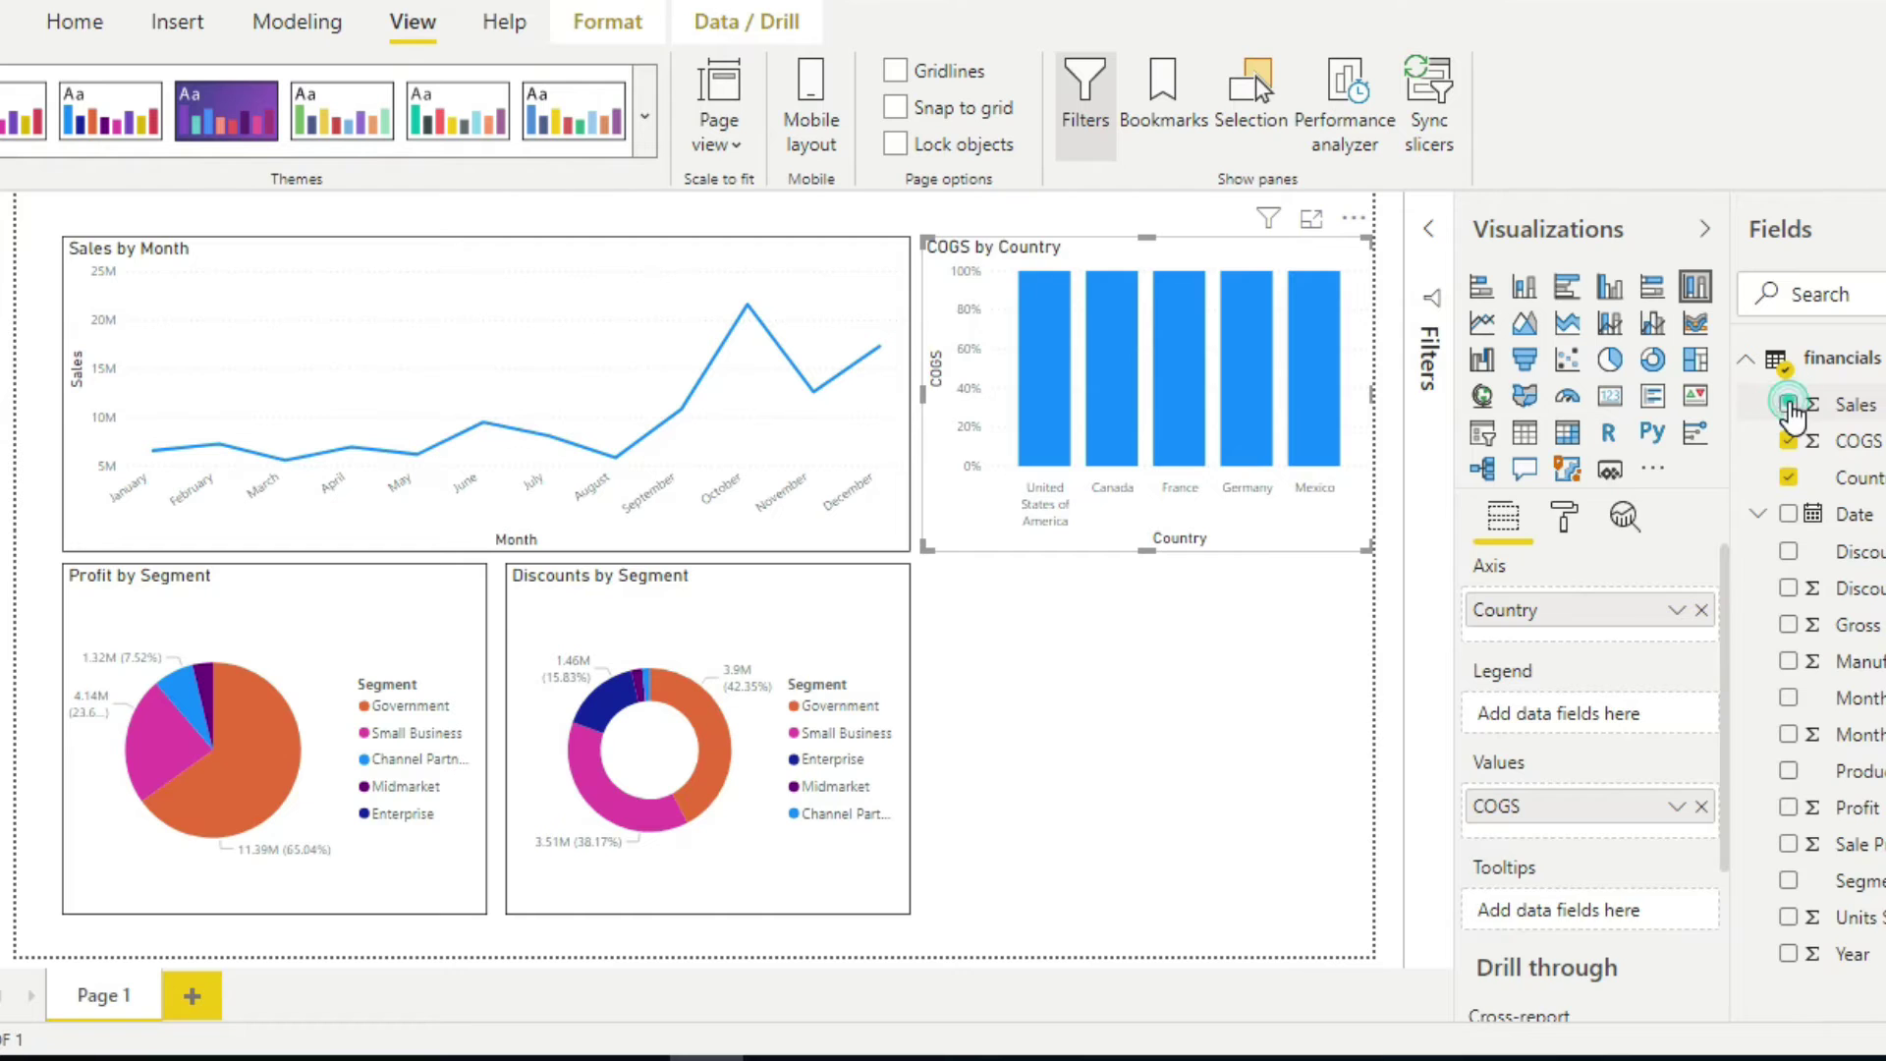
# - Enable the border and data labels on the COGS and Sales by Country chart
pyautogui.click(1564, 516)
pyautogui.scroll(-4, 1526, 776)
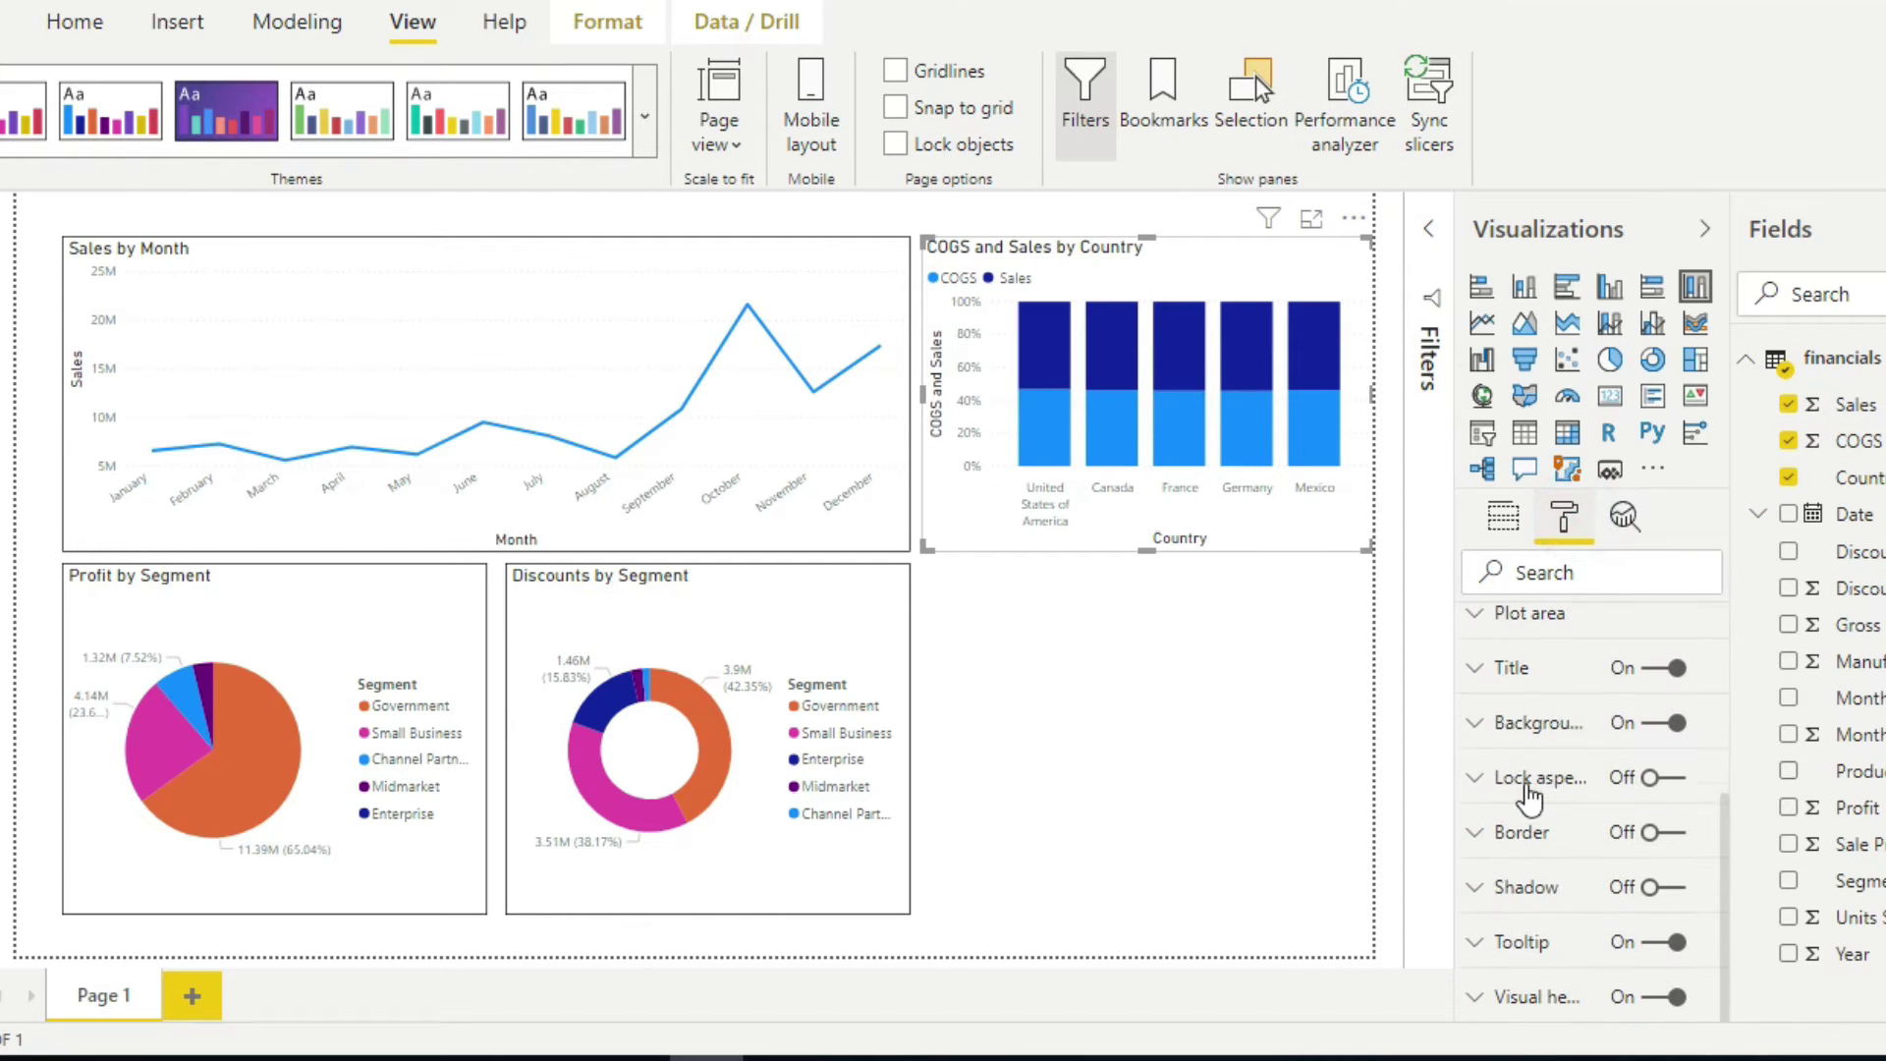
pyautogui.click(1651, 833)
pyautogui.scroll(2, 1626, 865)
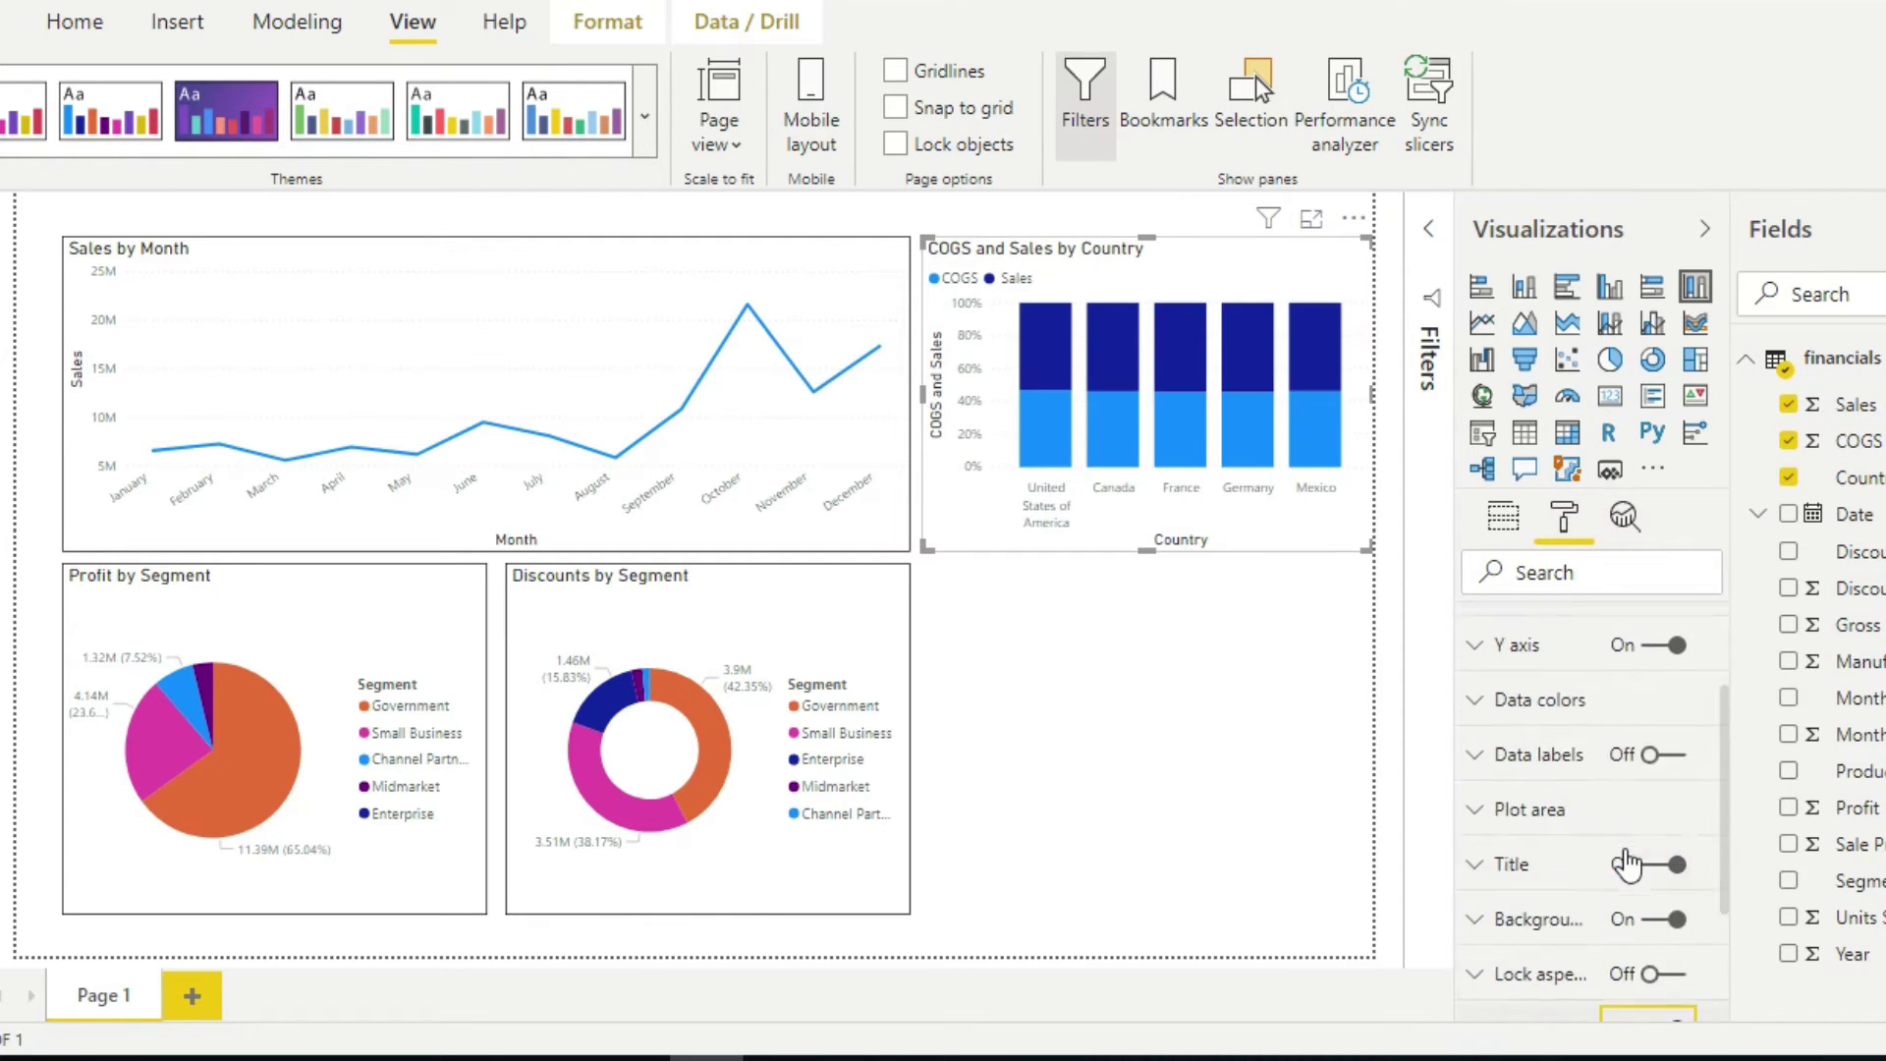
pyautogui.scroll(2, 1626, 864)
pyautogui.click(1628, 865)
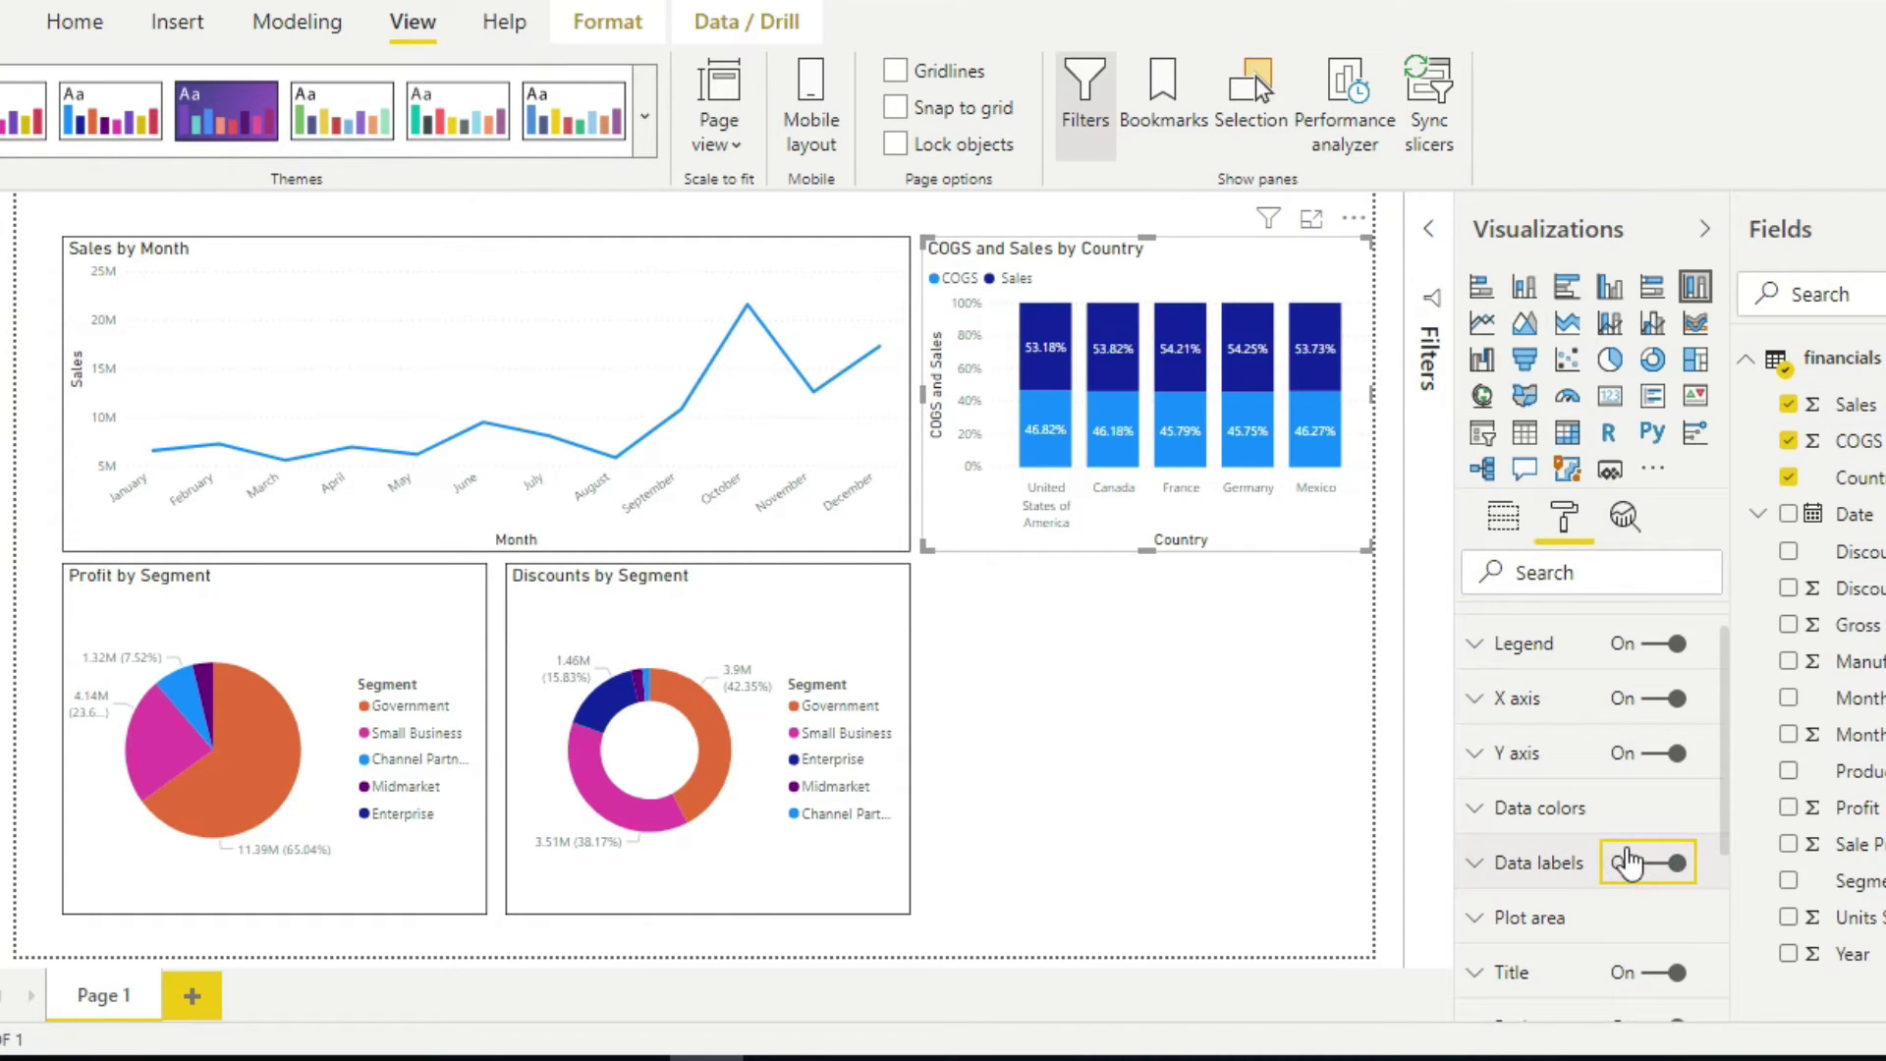
# - Add a gauge below the COGS and Sales by Country chart, shorten it to about half the pie's height, and use Discounts as its value
pyautogui.click(1128, 729)
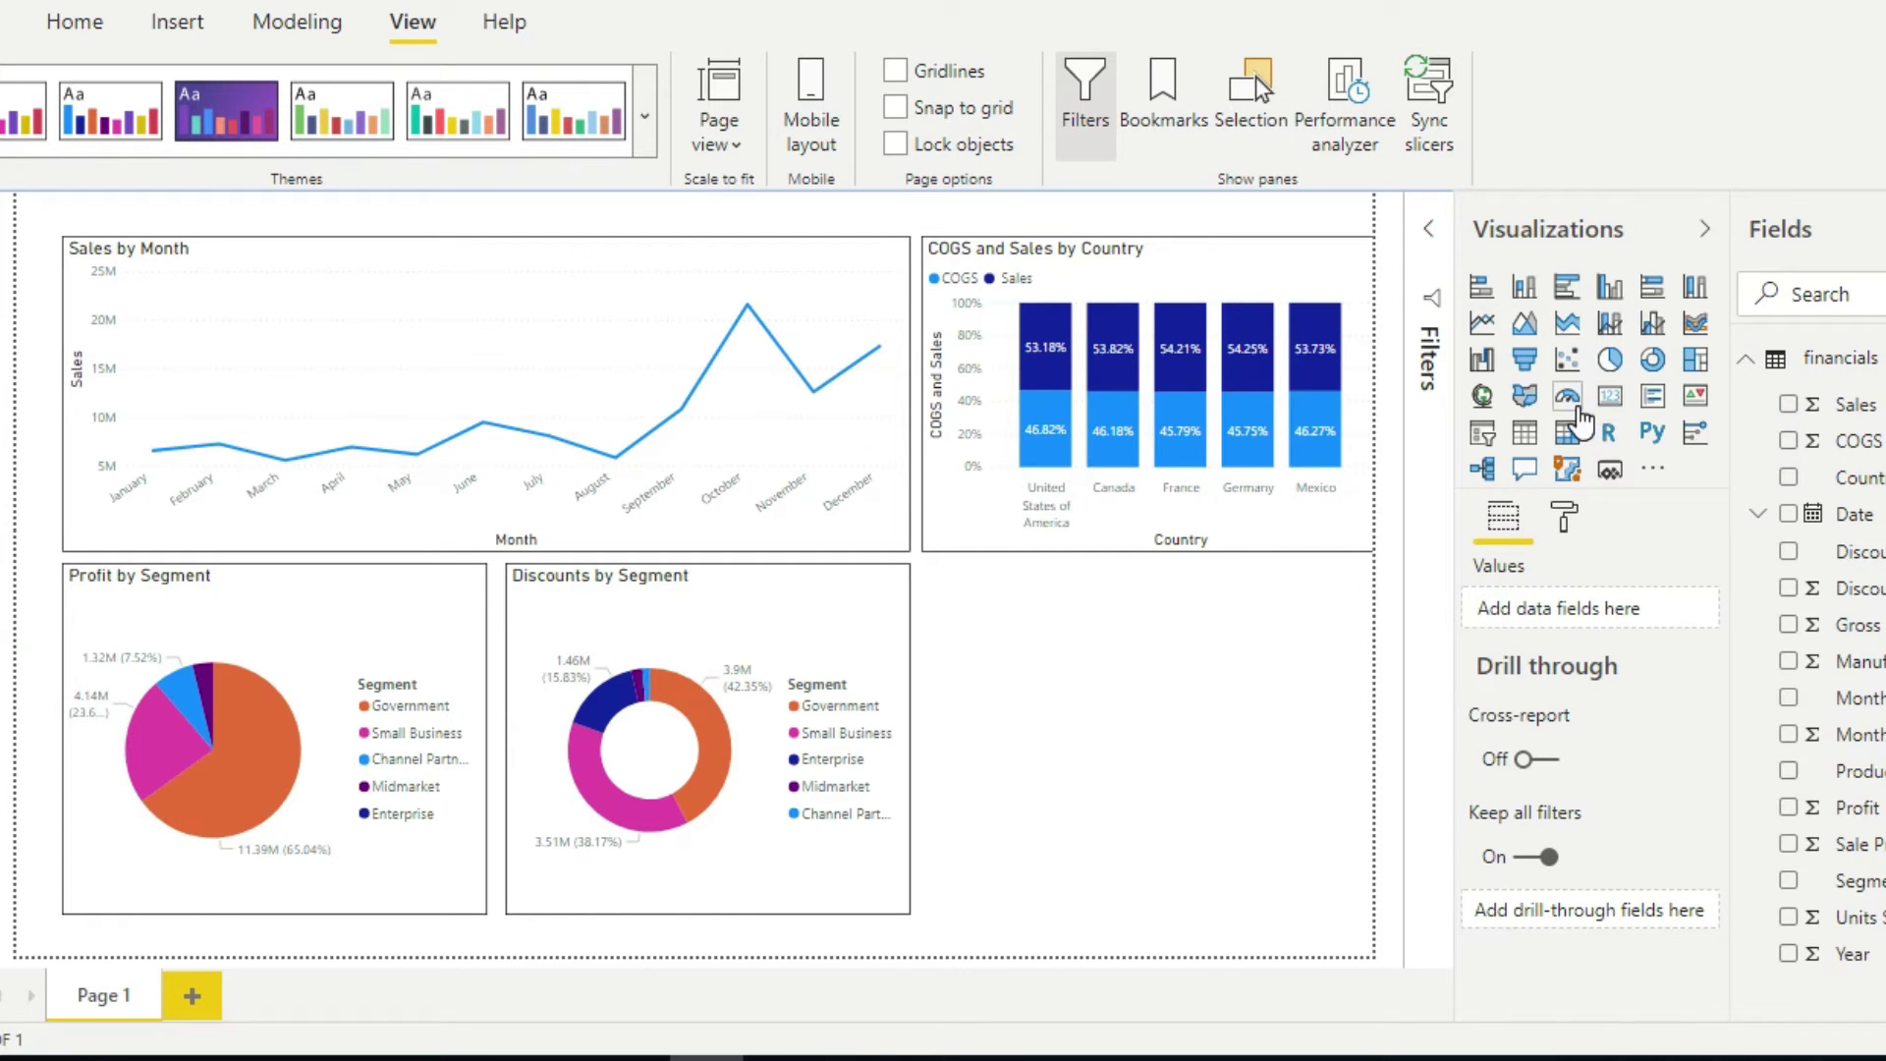
pyautogui.click(1569, 396)
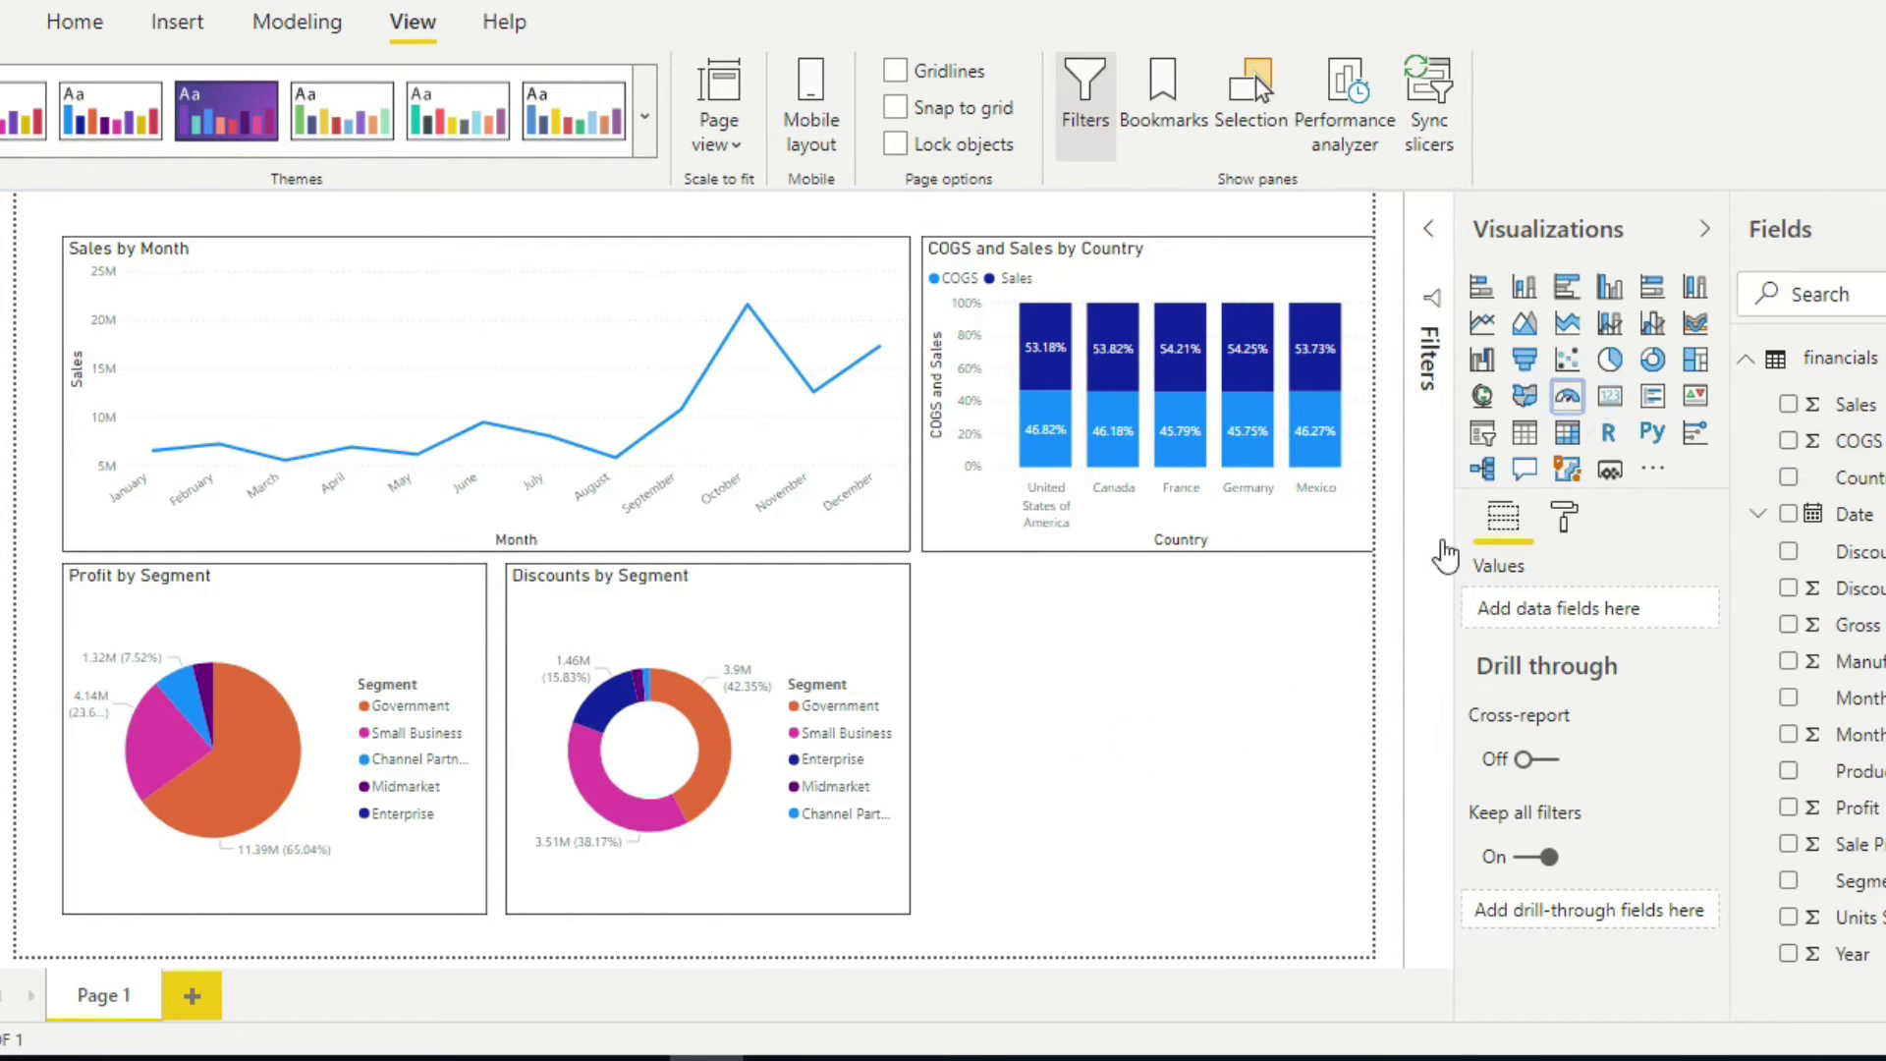
pyautogui.moveTo(1162, 912); pyautogui.dragTo(1167, 727)
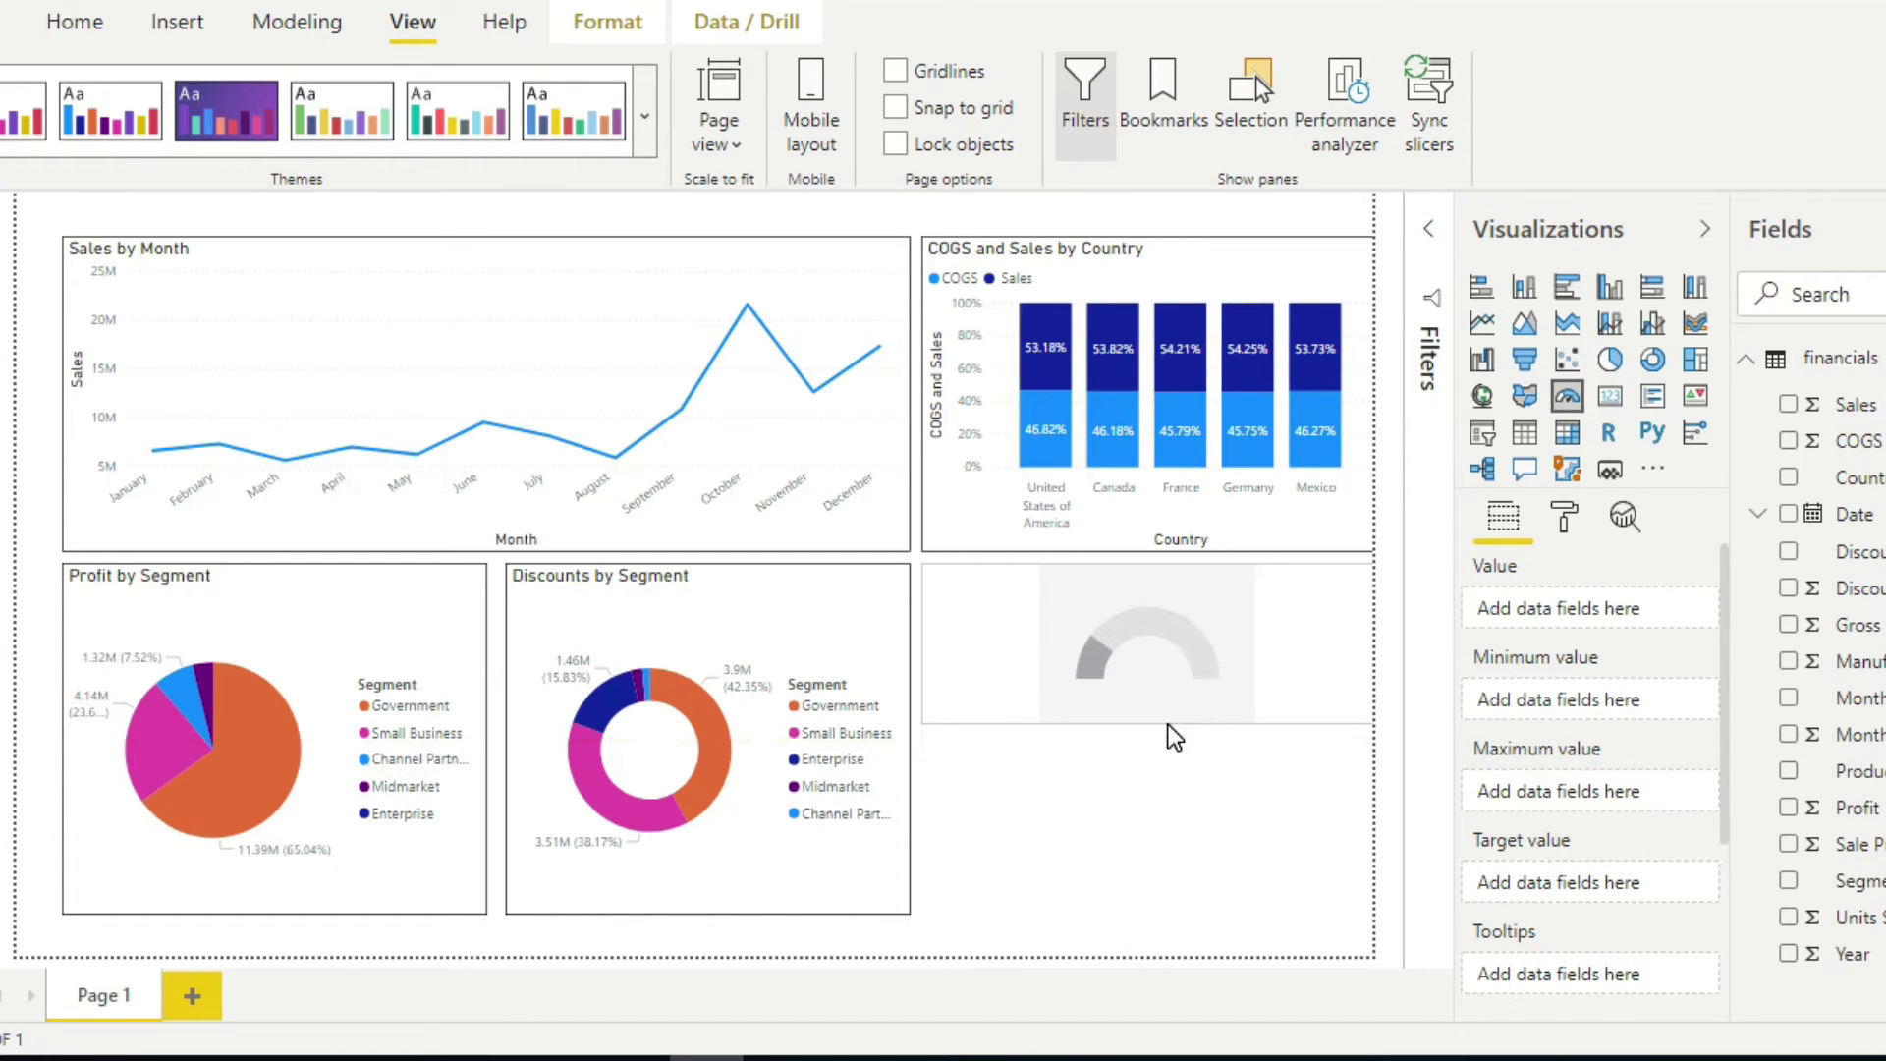
pyautogui.click(1805, 593)
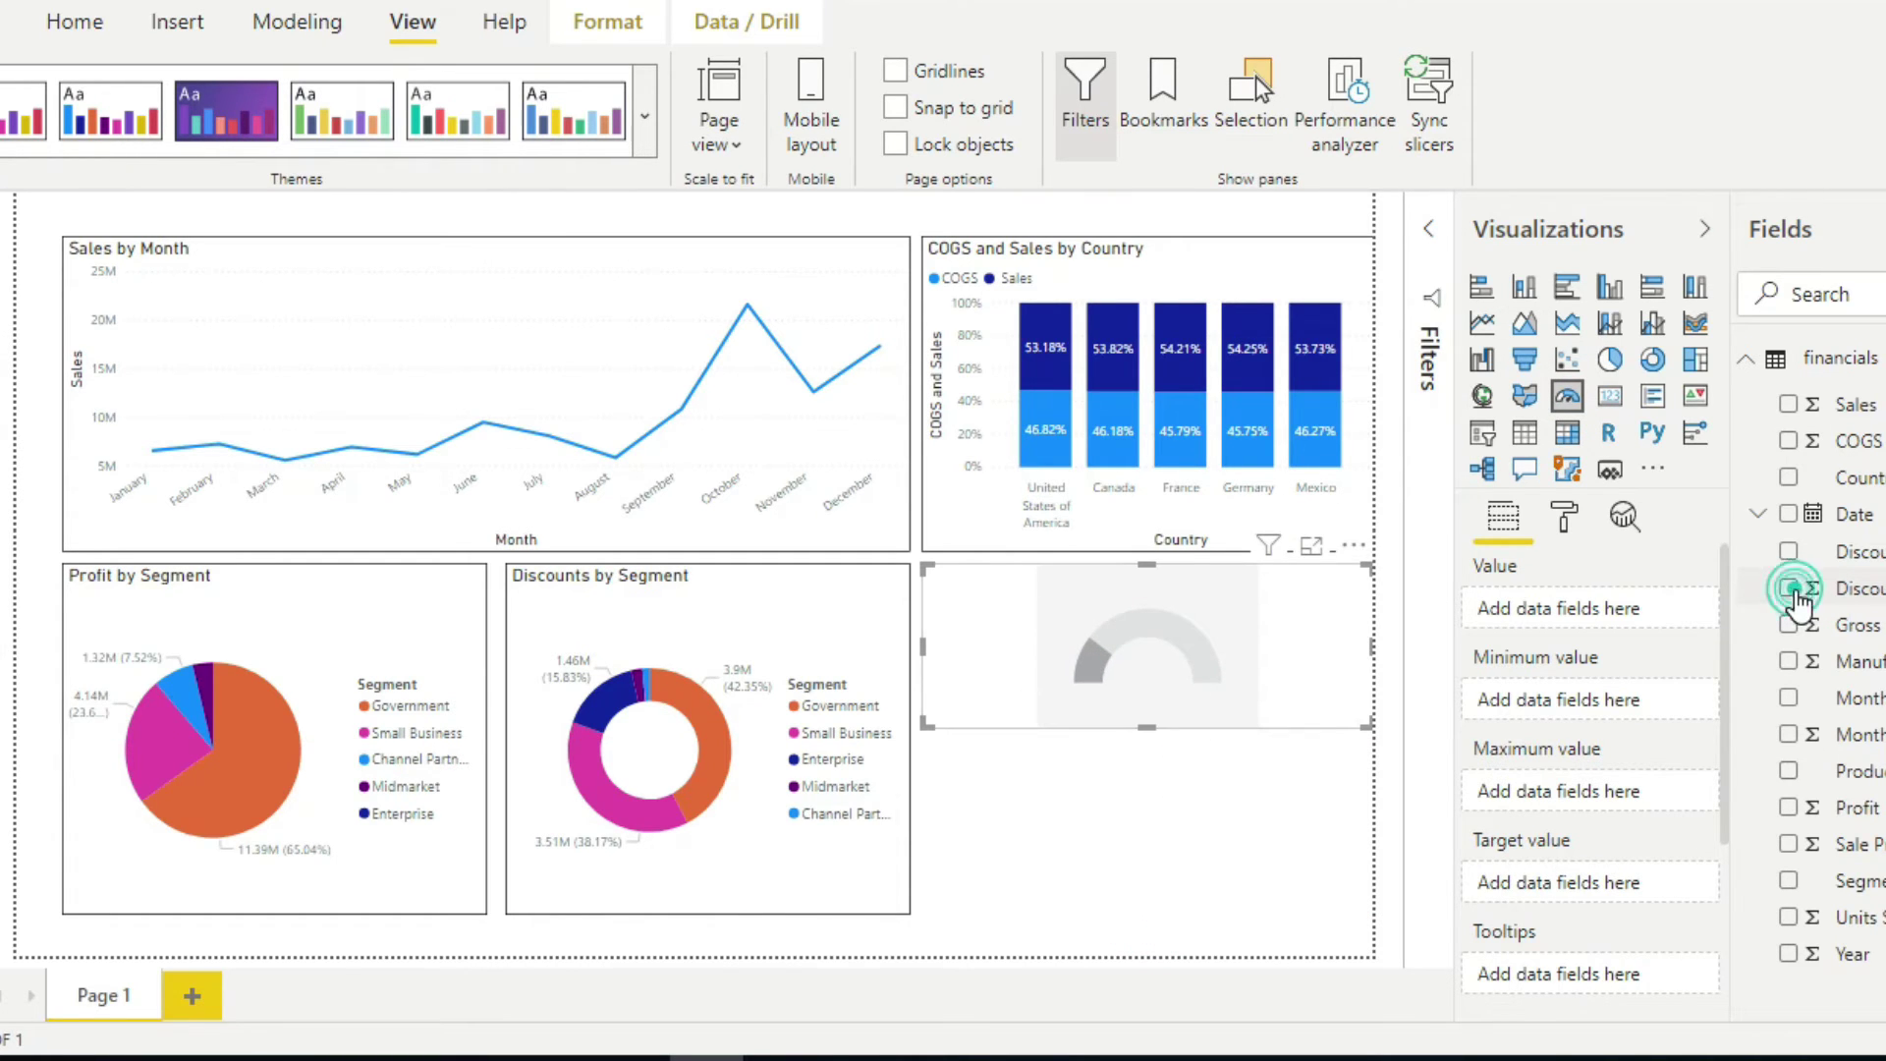
# - Enable the border on the Discounts gauge
pyautogui.click(1569, 519)
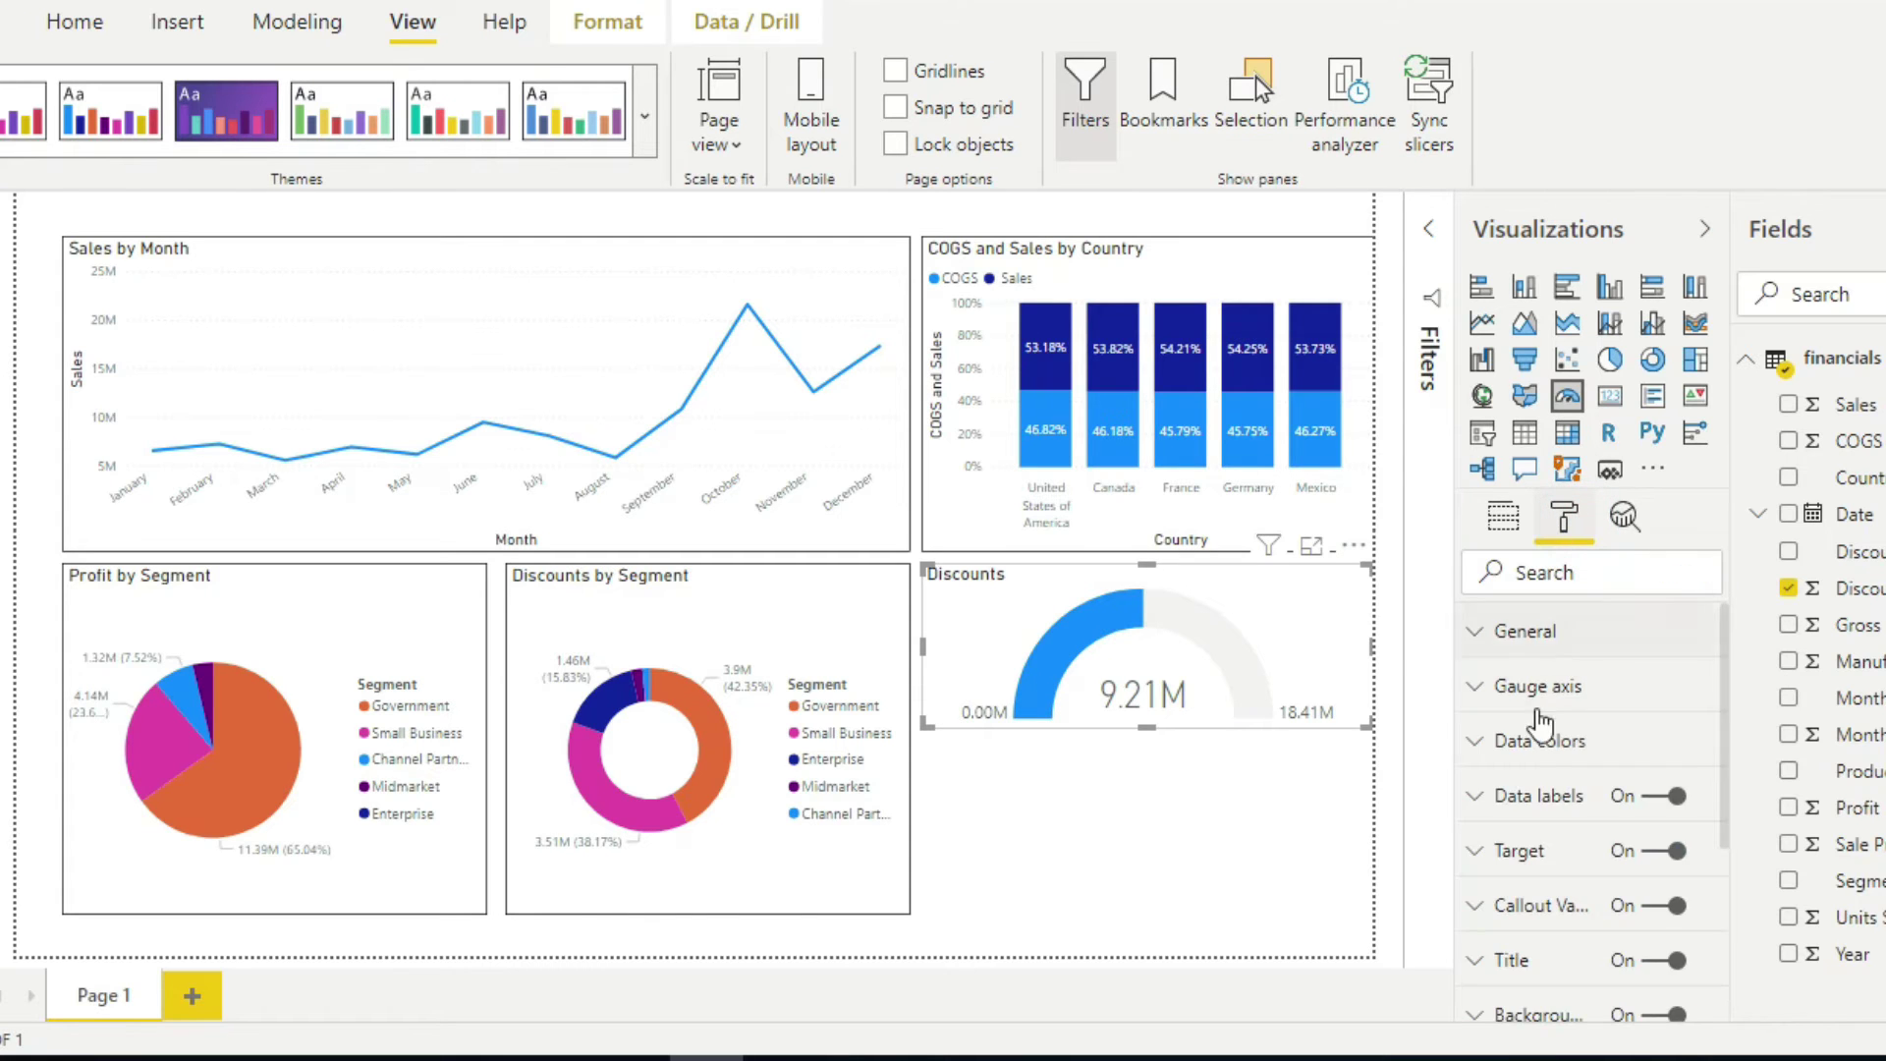
pyautogui.scroll(-3, 1566, 877)
pyautogui.click(1659, 834)
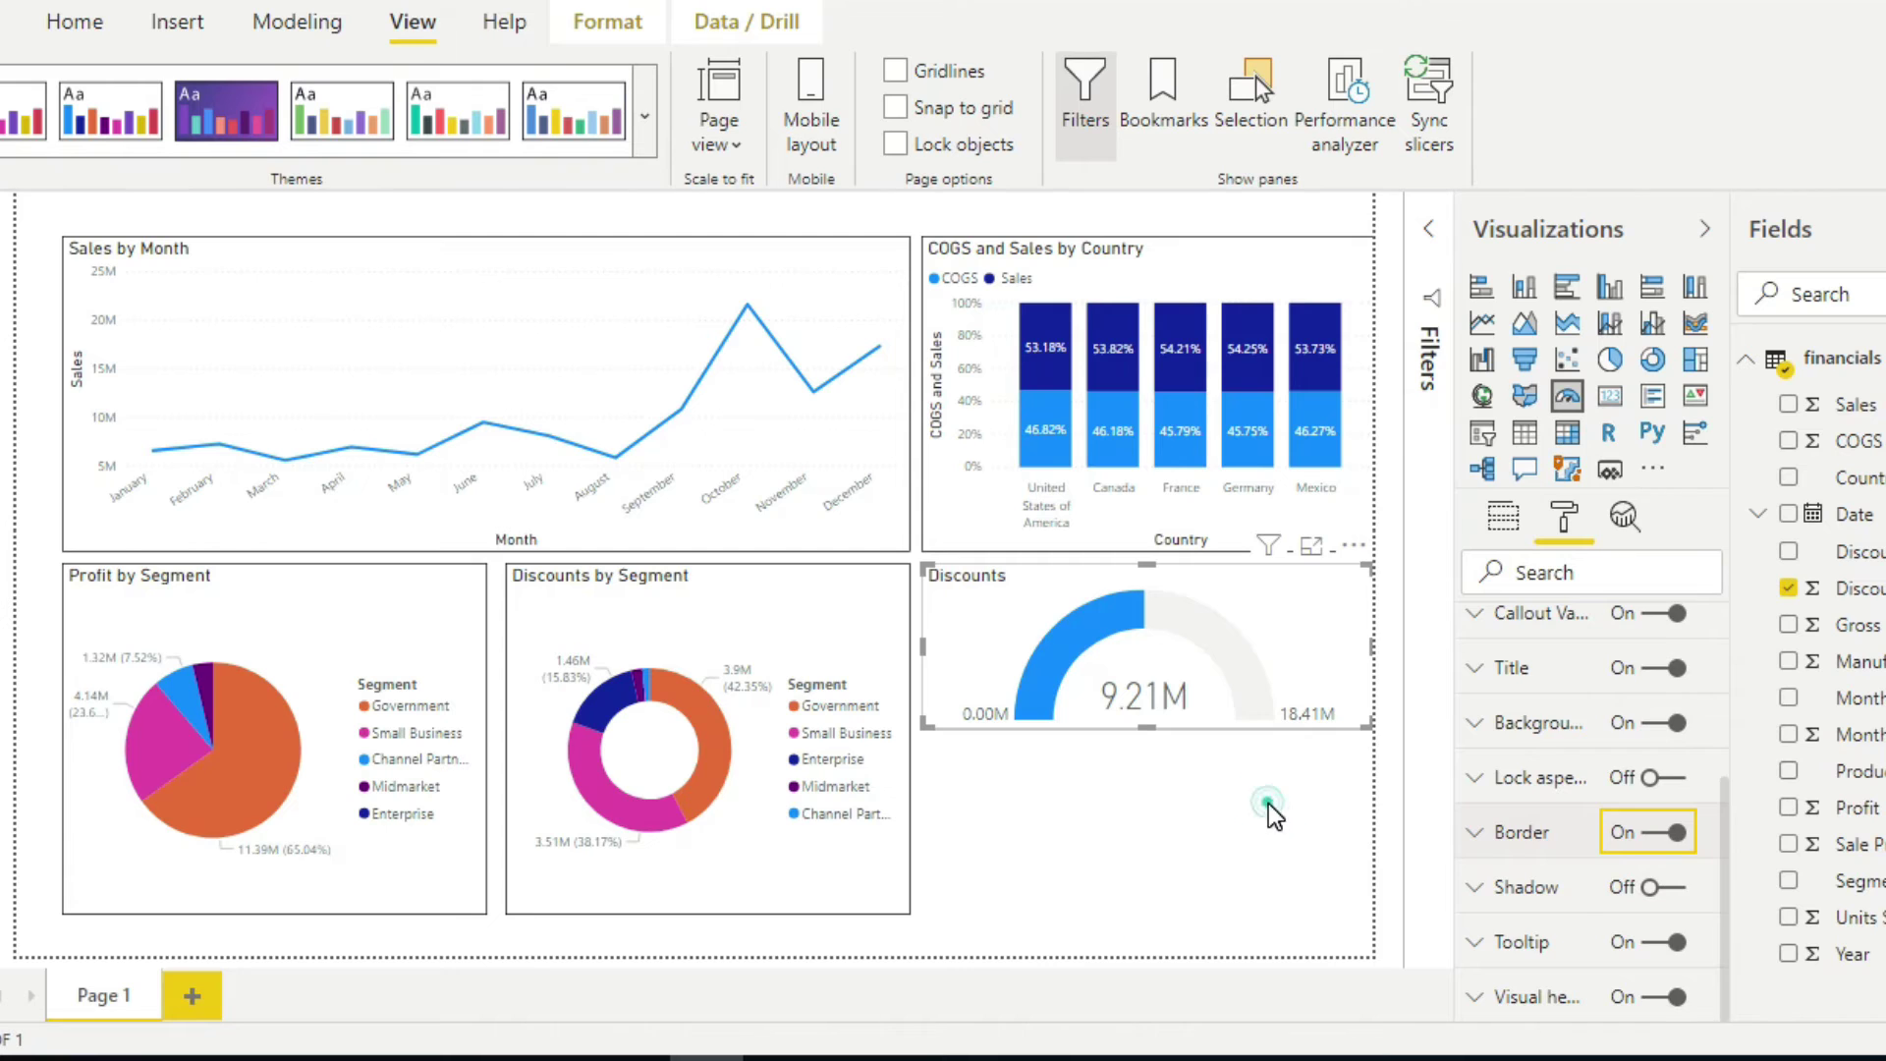
# - Add a map visual below the Discounts gauge, with Country as location and Sales as size
pyautogui.click(1269, 803)
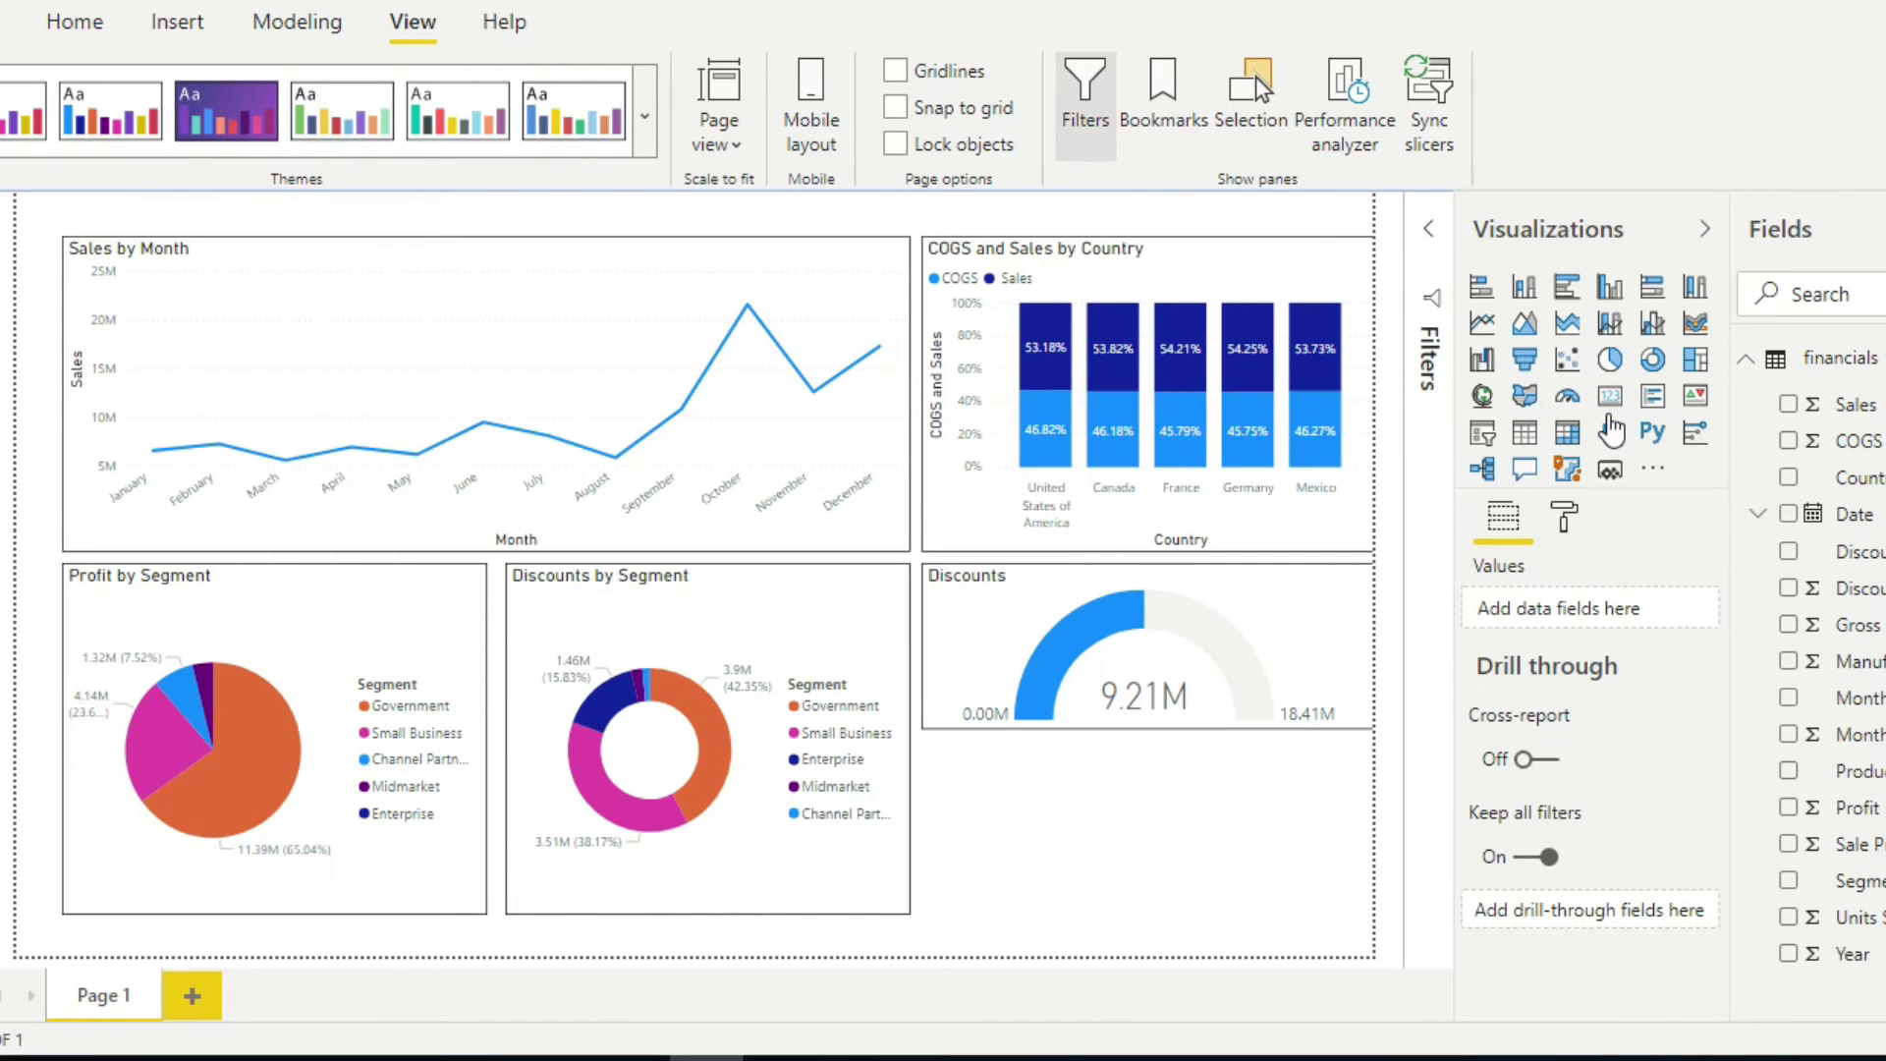
pyautogui.click(1482, 395)
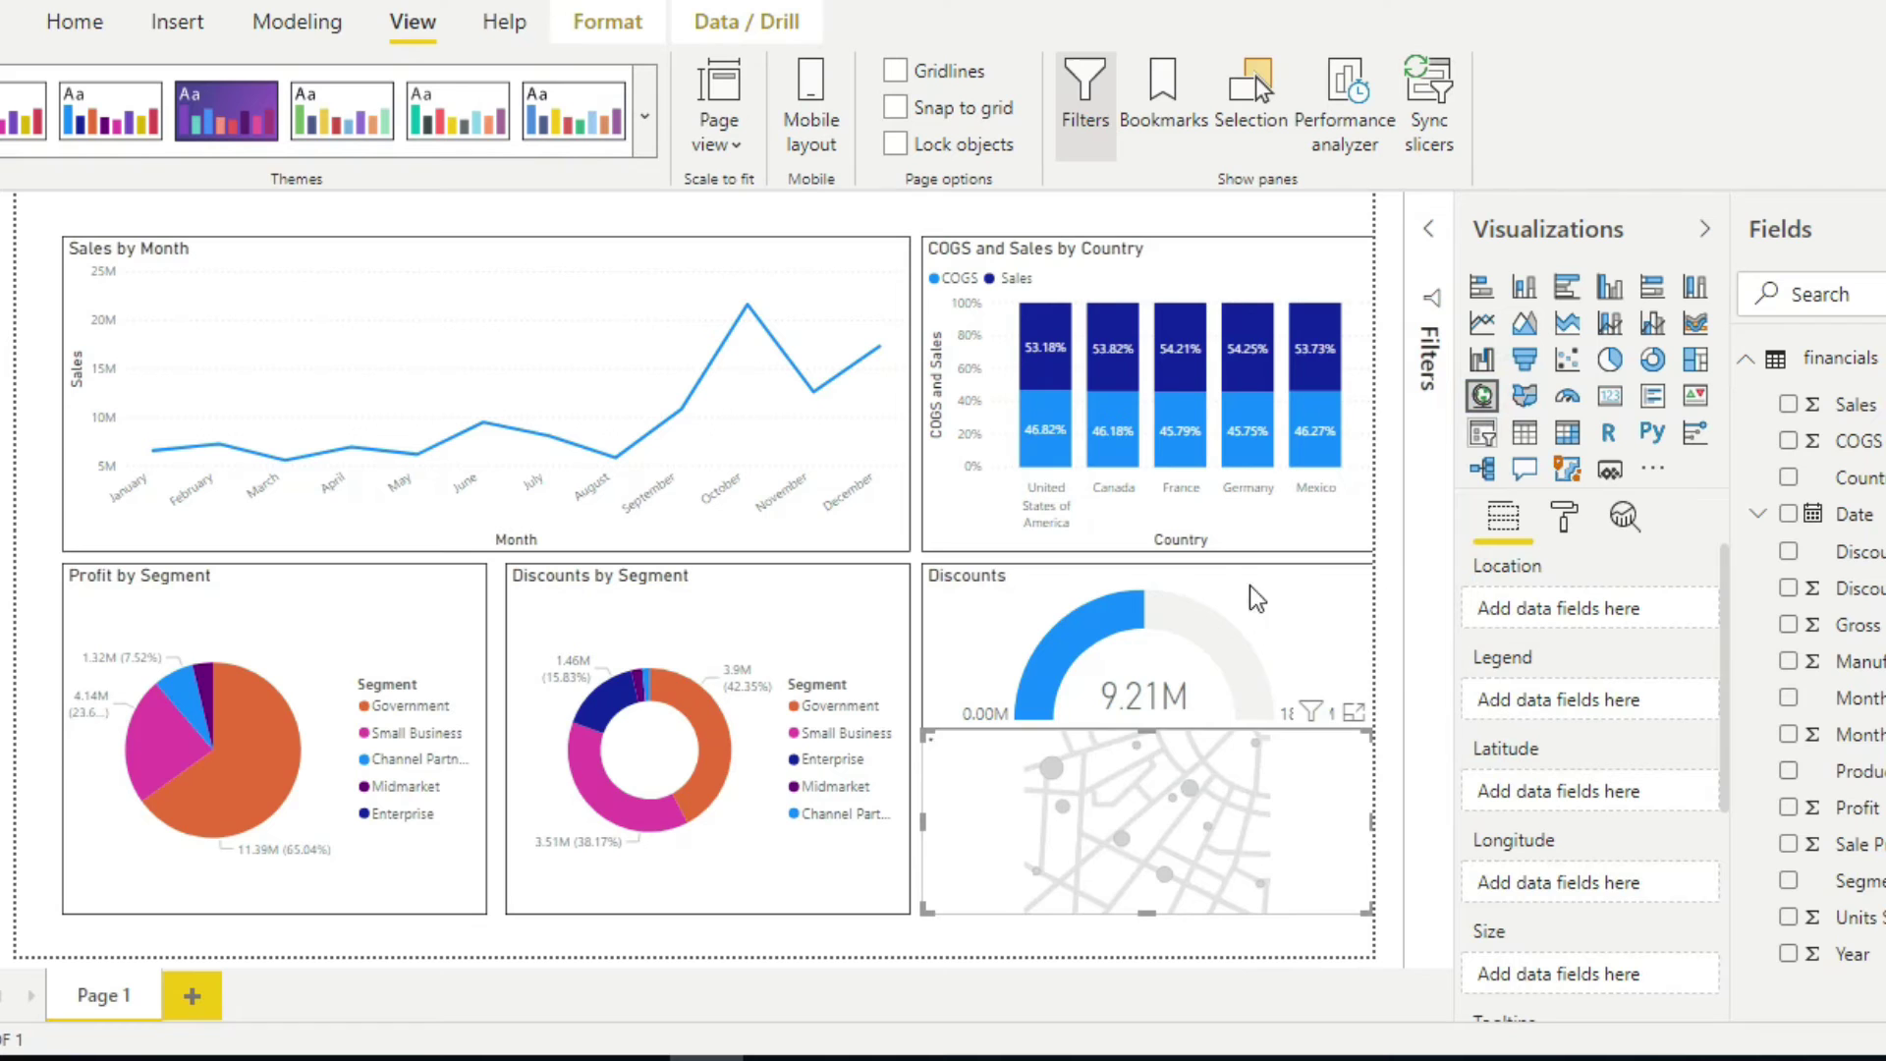
pyautogui.moveTo(1859, 477); pyautogui.dragTo(1560, 609)
pyautogui.moveTo(1172, 780); pyautogui.dragTo(1165, 810)
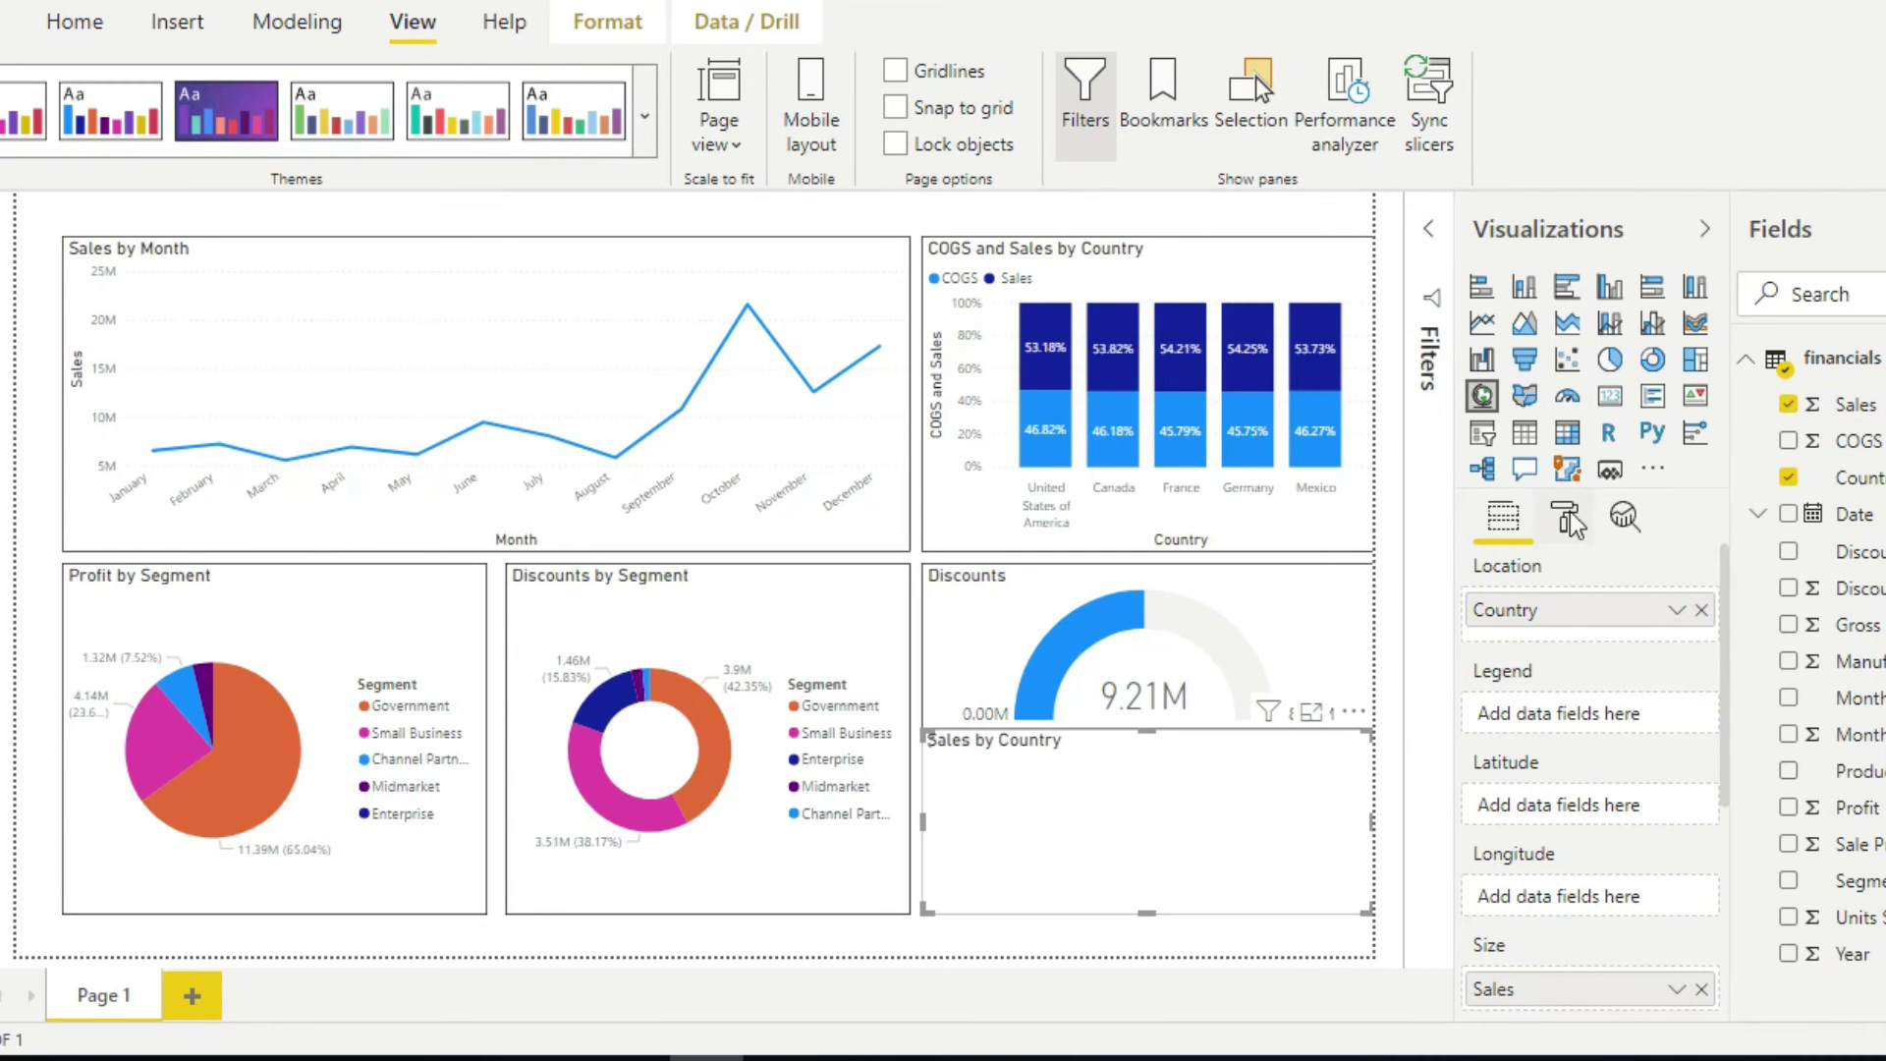
# - Move the Sales by Country map down so it sits clear of the Discounts gauge
pyautogui.click(1568, 518)
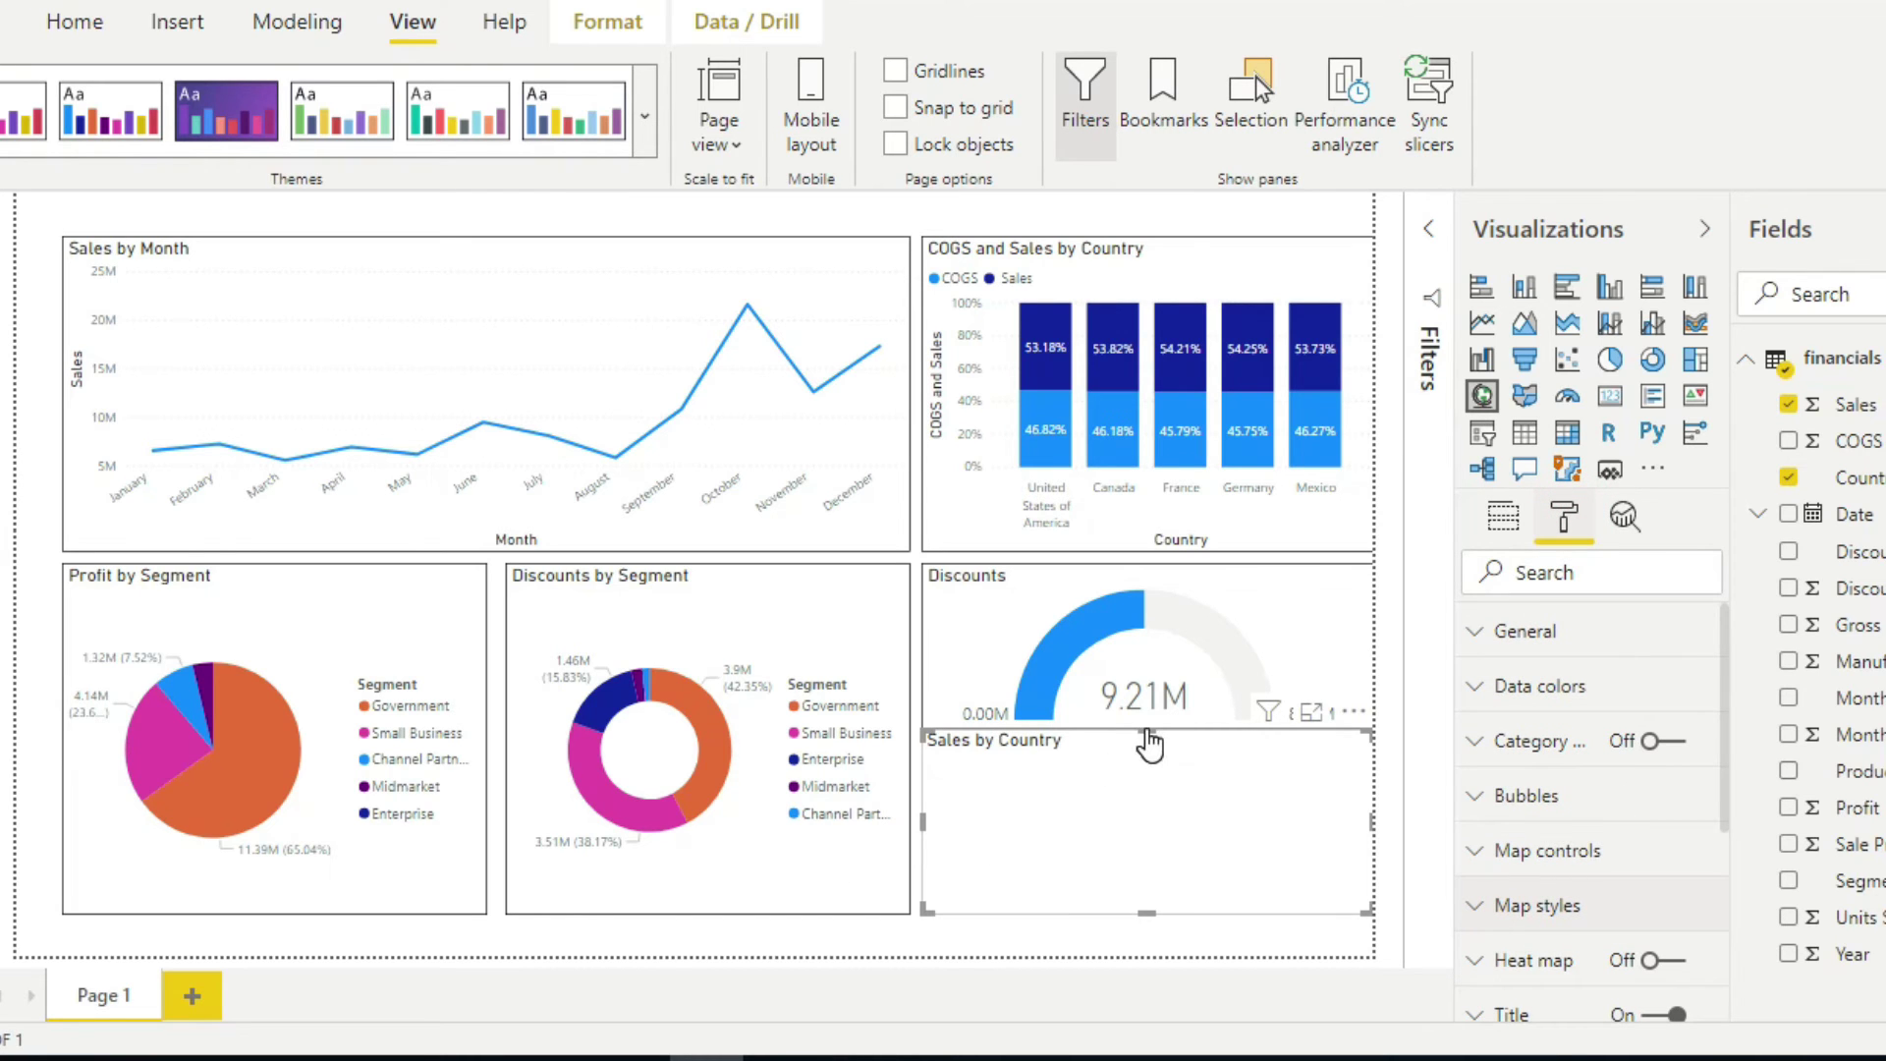
pyautogui.moveTo(1147, 746); pyautogui.dragTo(1141, 774)
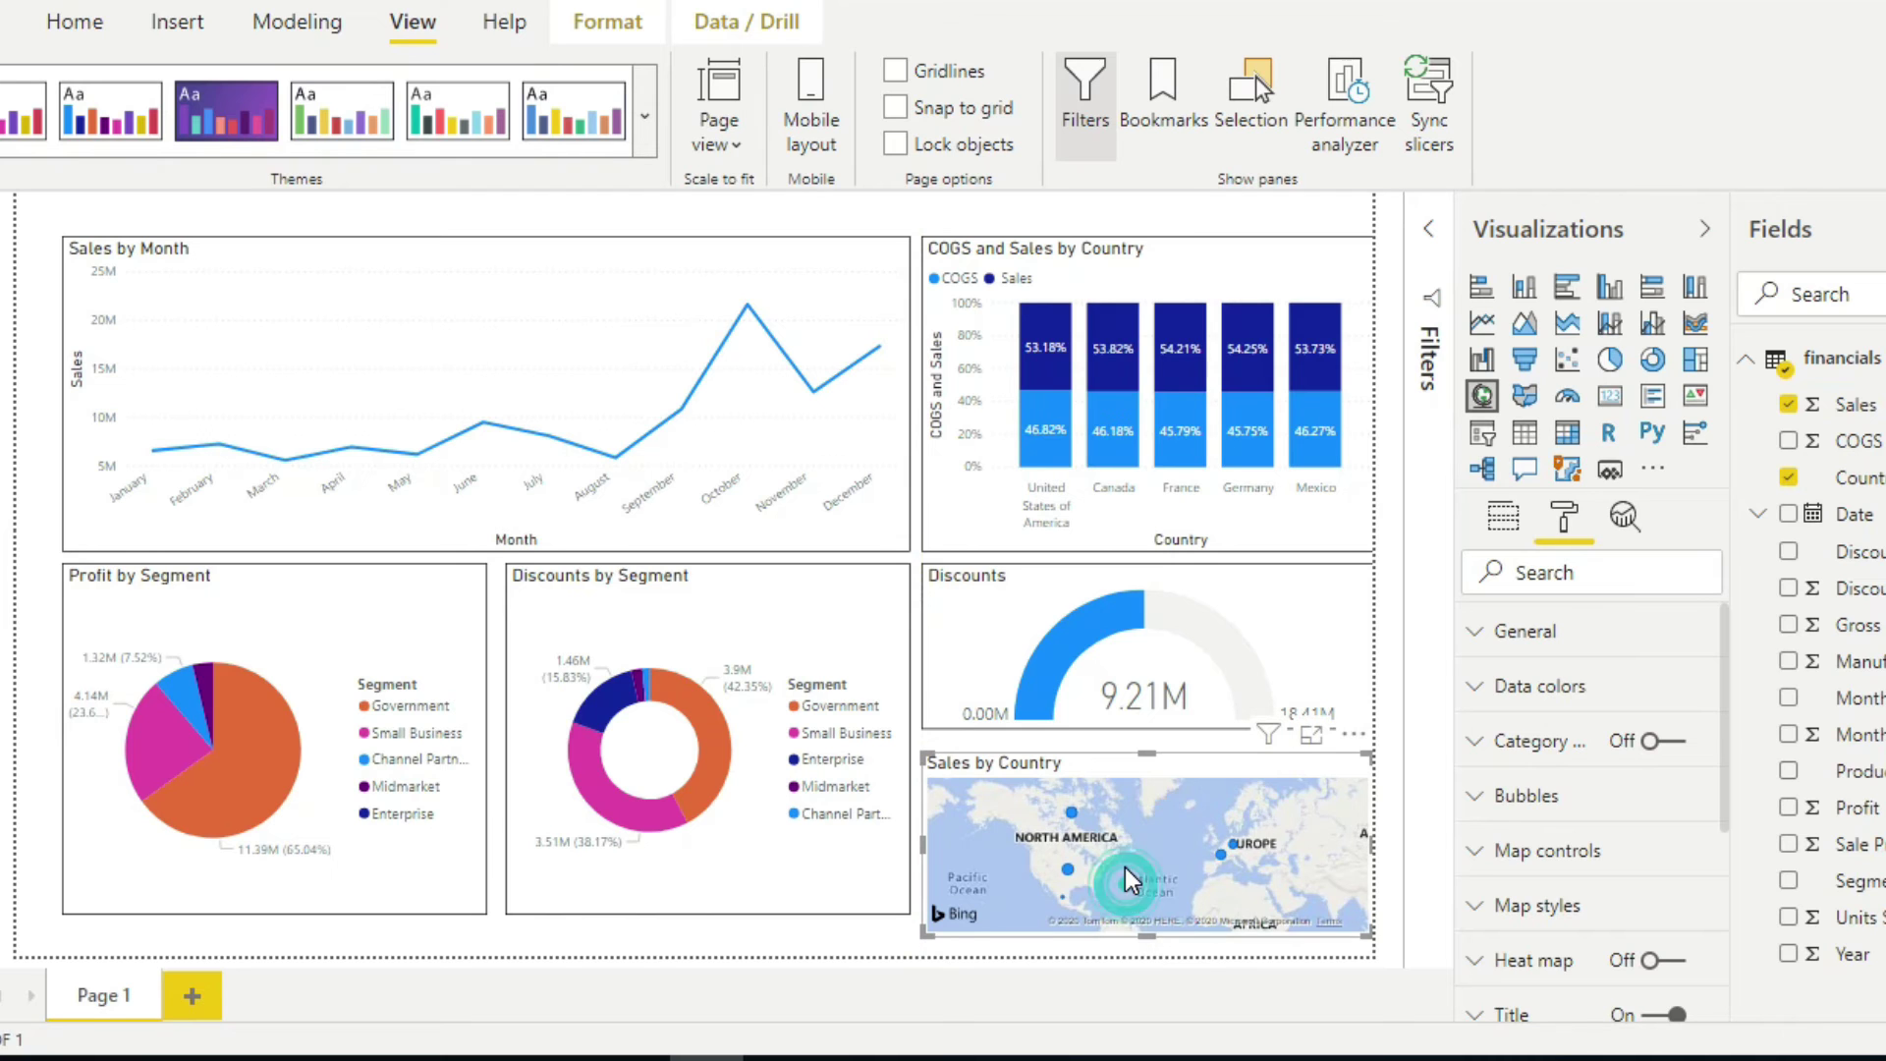
pyautogui.moveTo(1122, 863); pyautogui.dragTo(1124, 846)
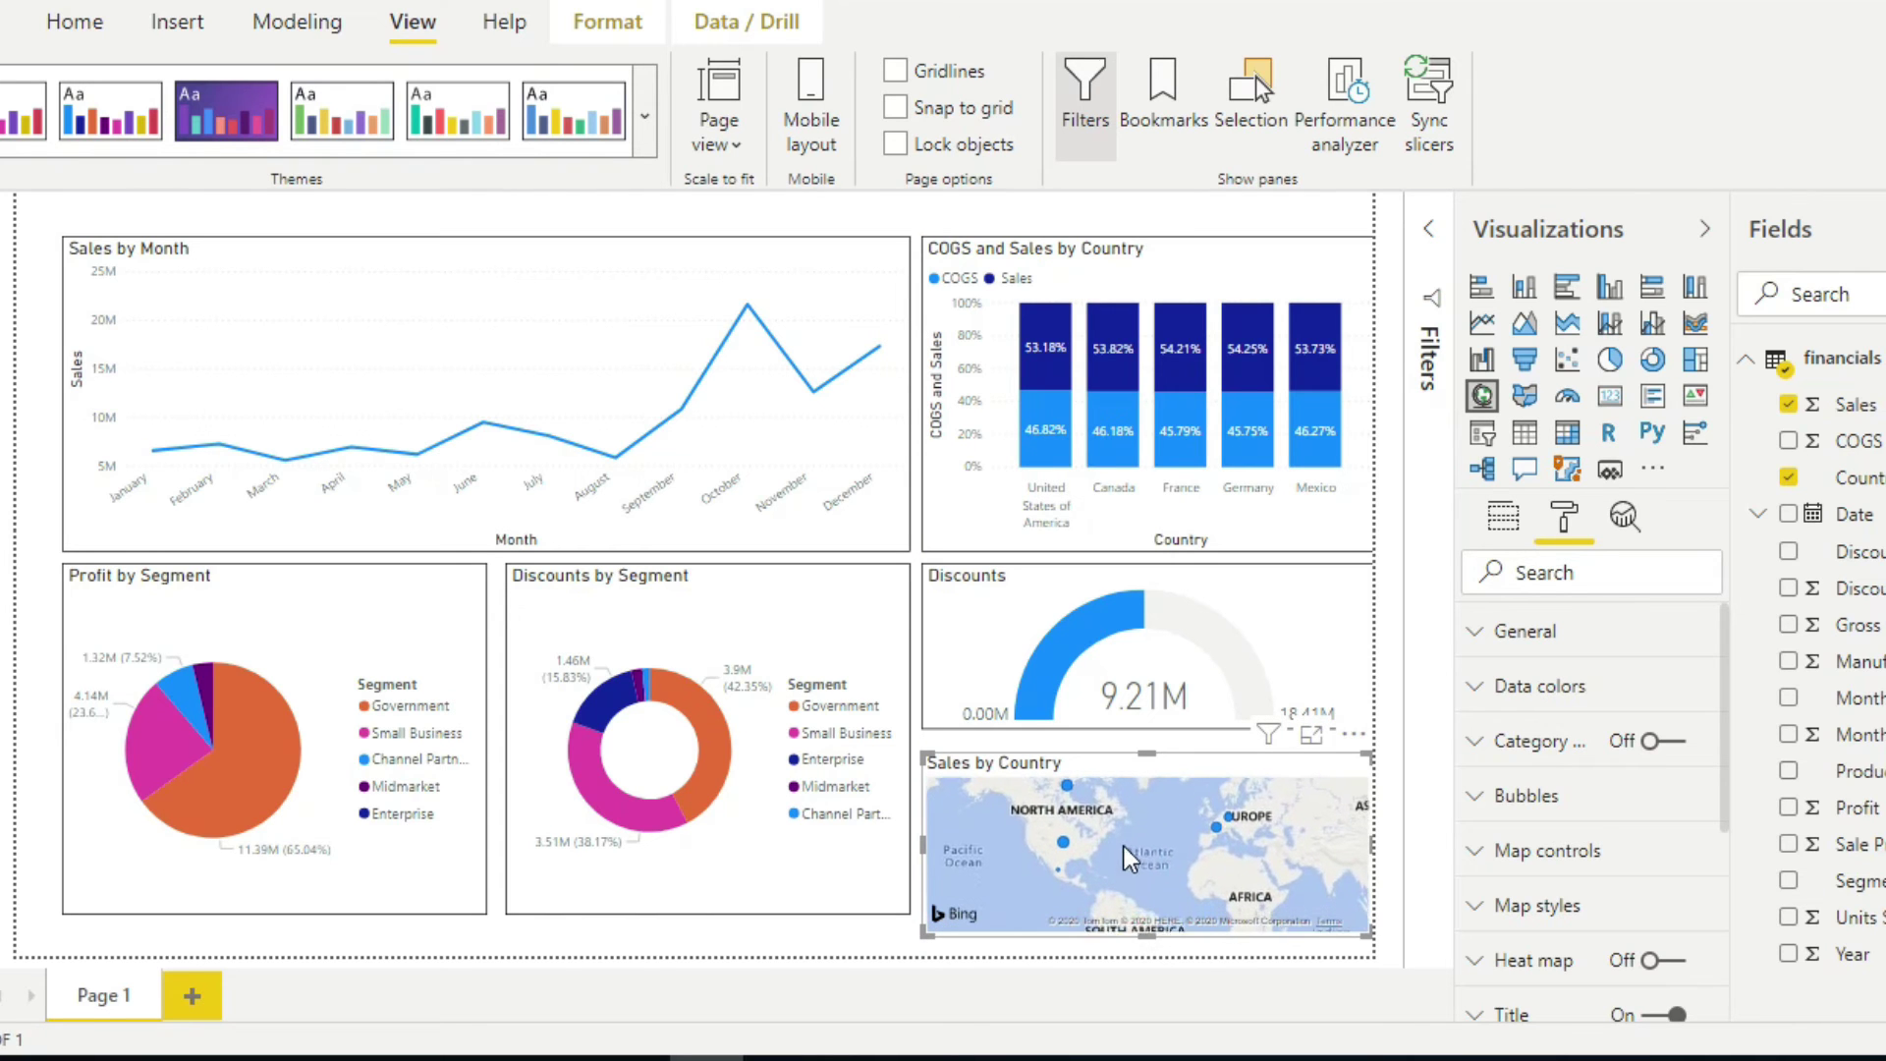
pyautogui.click(1159, 740)
pyautogui.click(1116, 758)
# - Enable the map's border and shift the map up slightly, leaving a narrow gap below the gauge
pyautogui.click(1570, 509)
pyautogui.scroll(-4, 1600, 865)
pyautogui.click(1661, 833)
pyautogui.moveTo(1203, 761); pyautogui.dragTo(1213, 753)
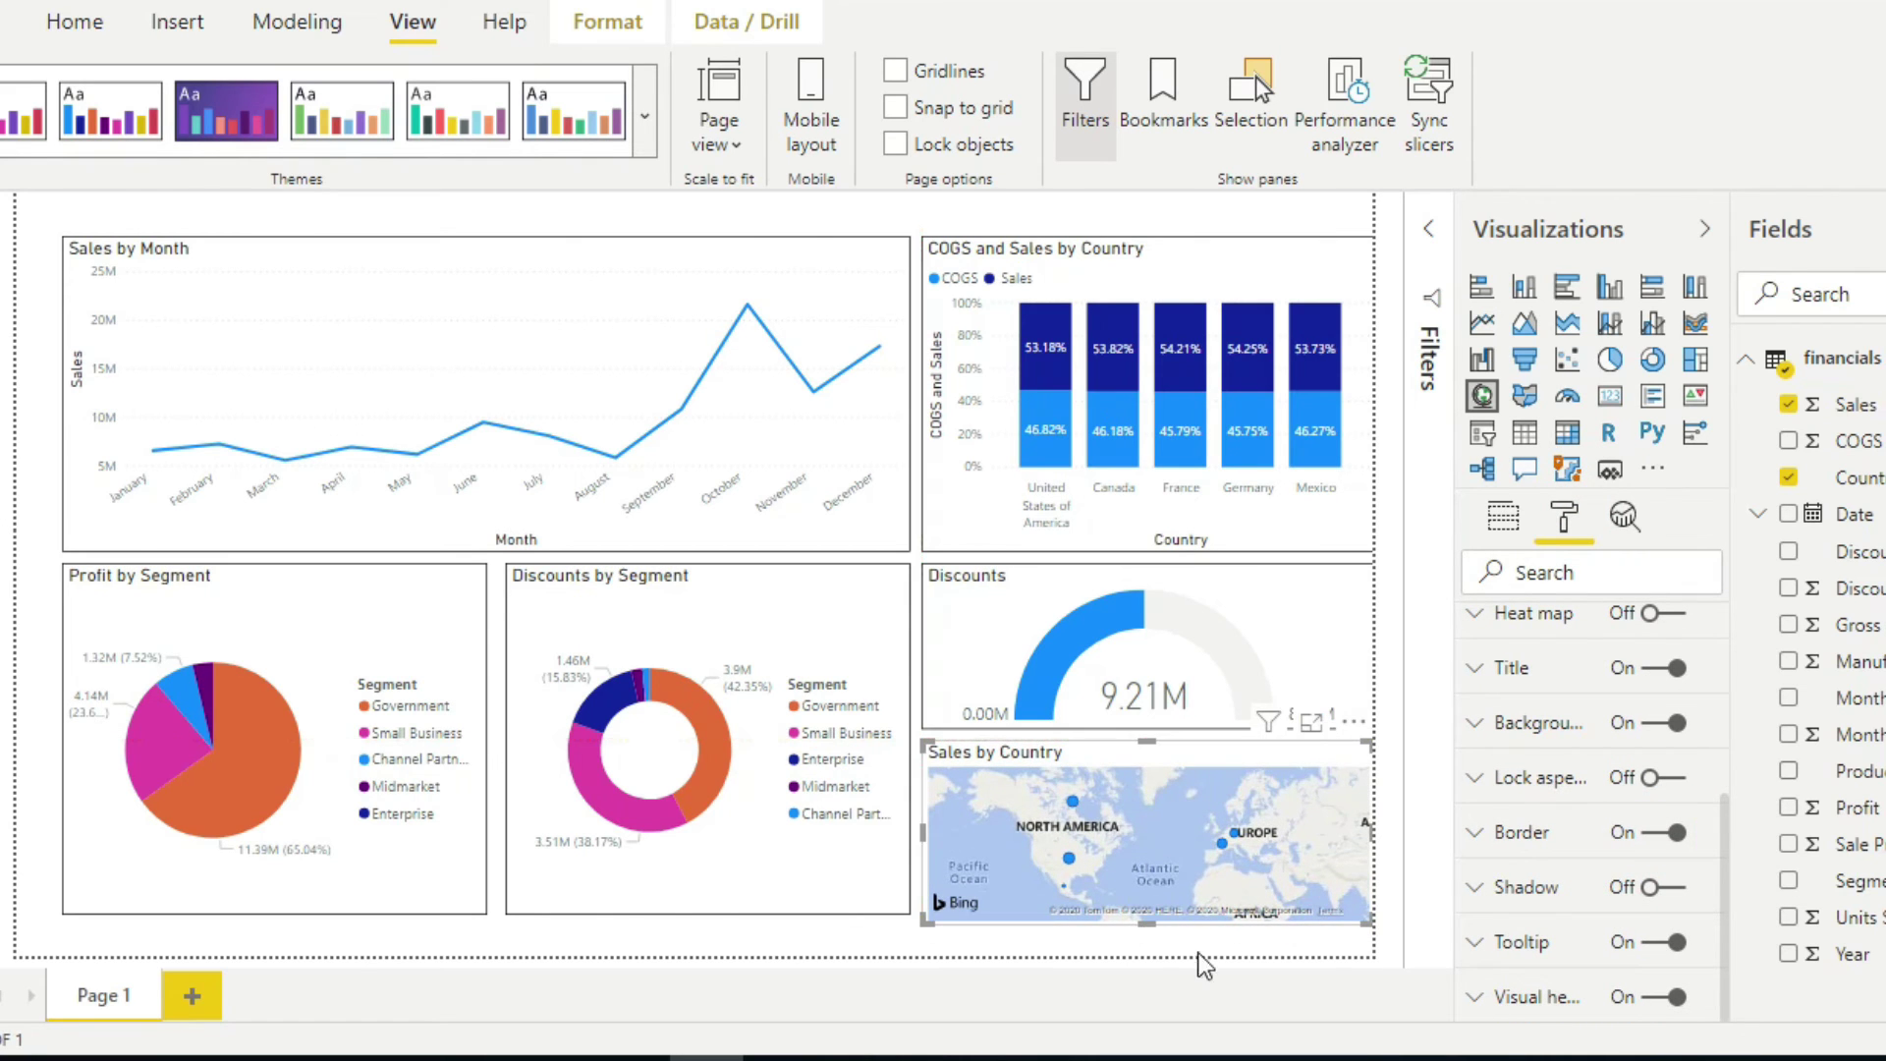
pyautogui.click(1146, 944)
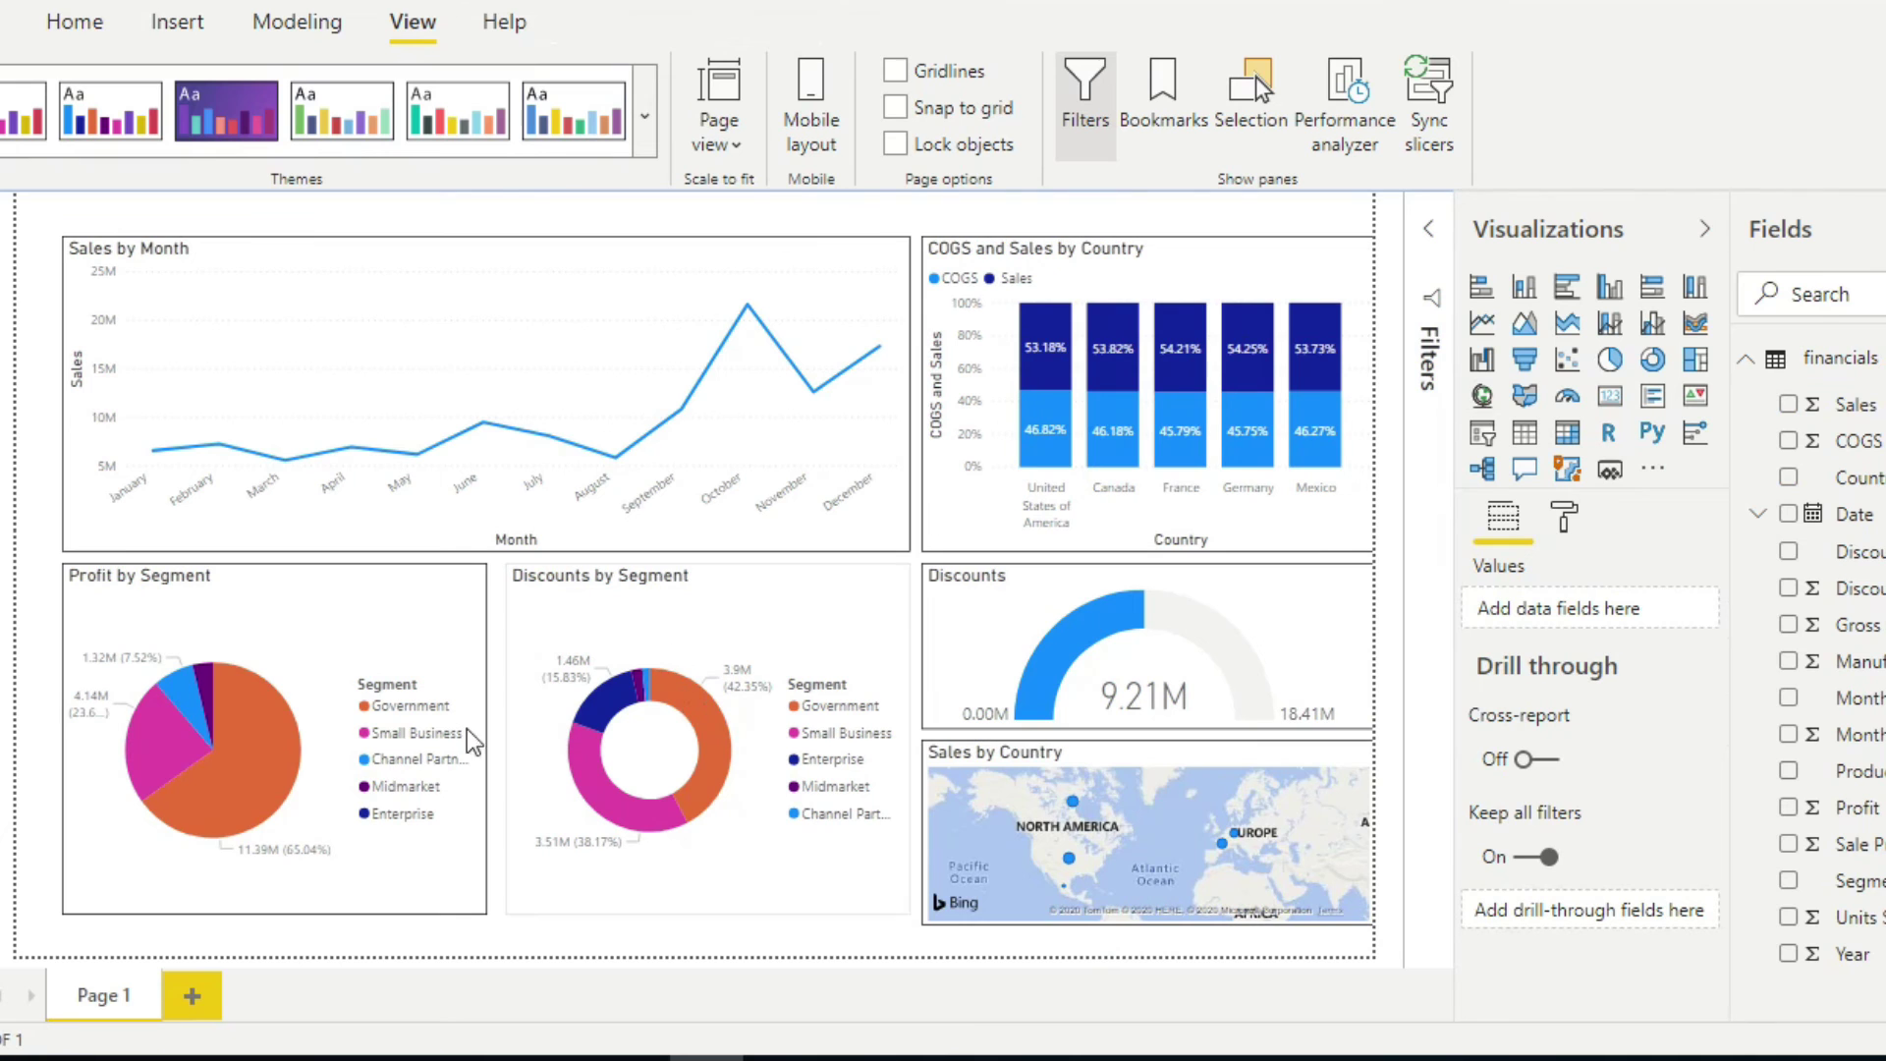
# - Test cross-highlighting from the Government slice of the profit pie and from the August to October points of the line chart, clearing each selection
pyautogui.click(285, 718)
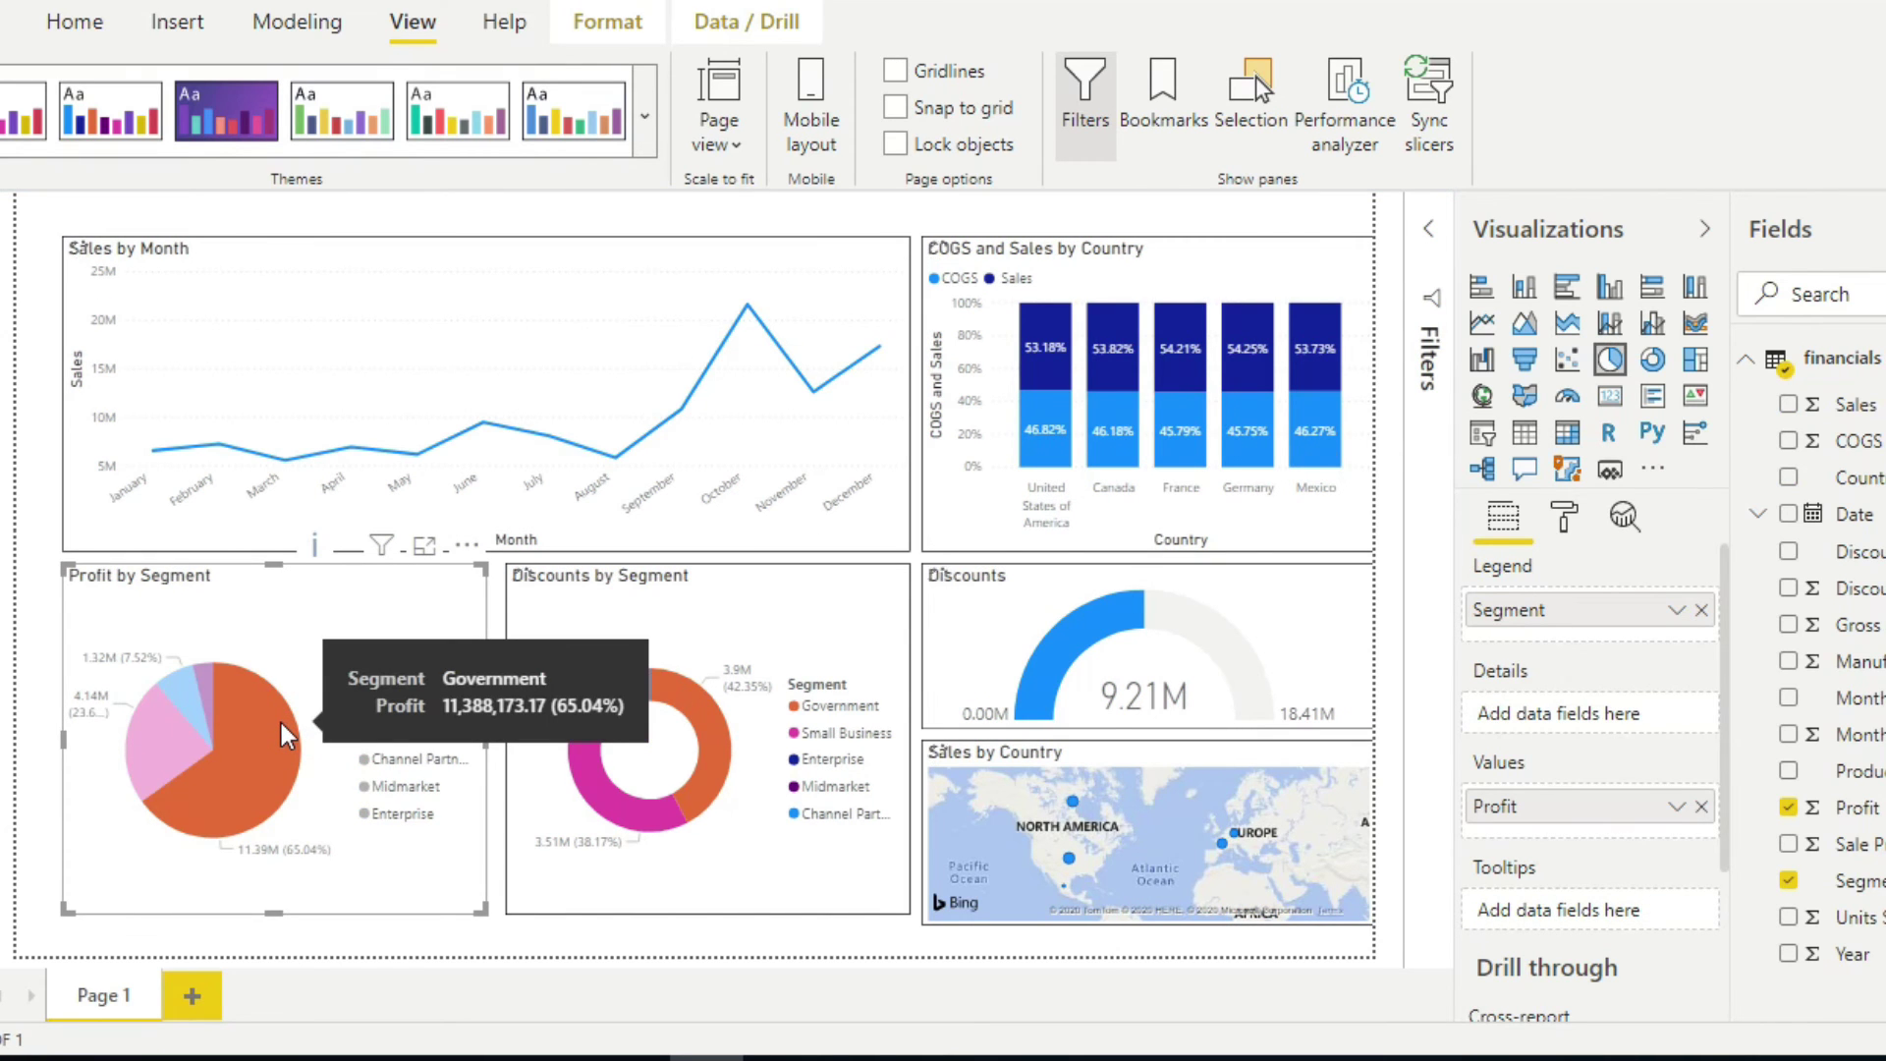
pyautogui.click(281, 723)
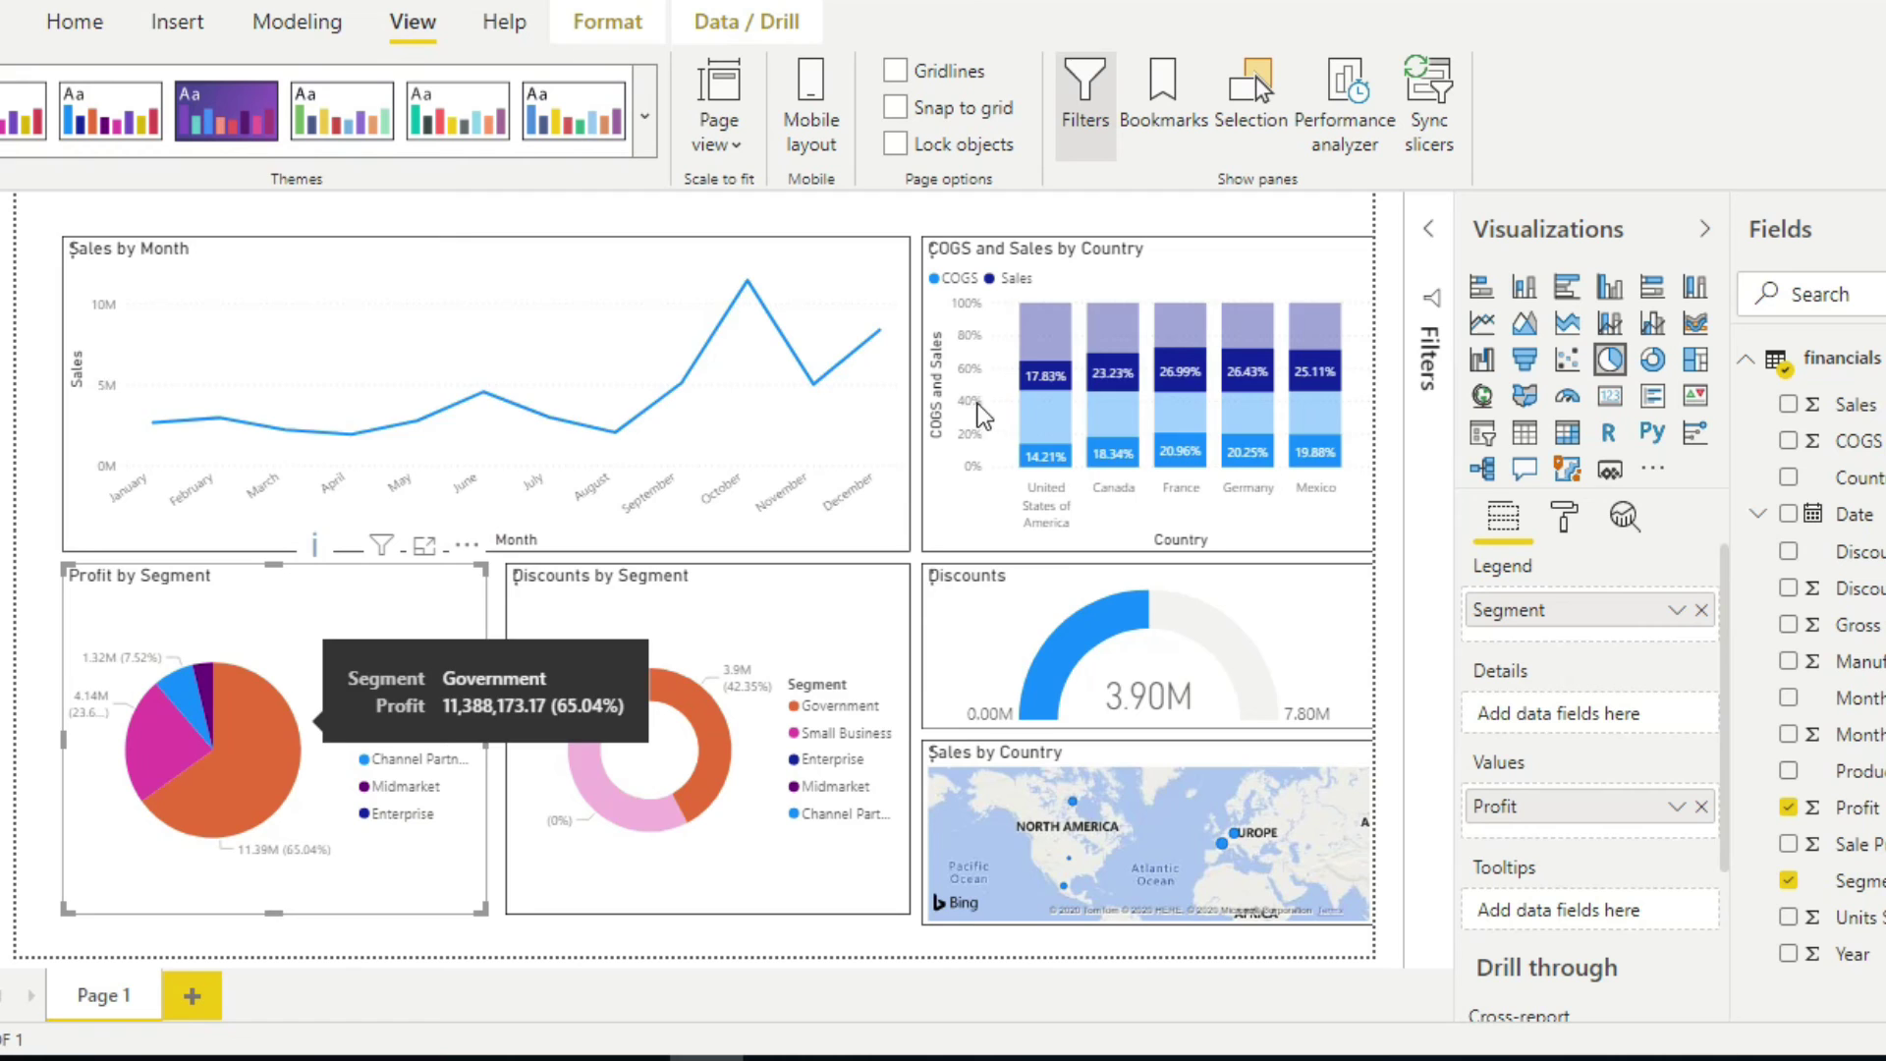
pyautogui.click(616, 479)
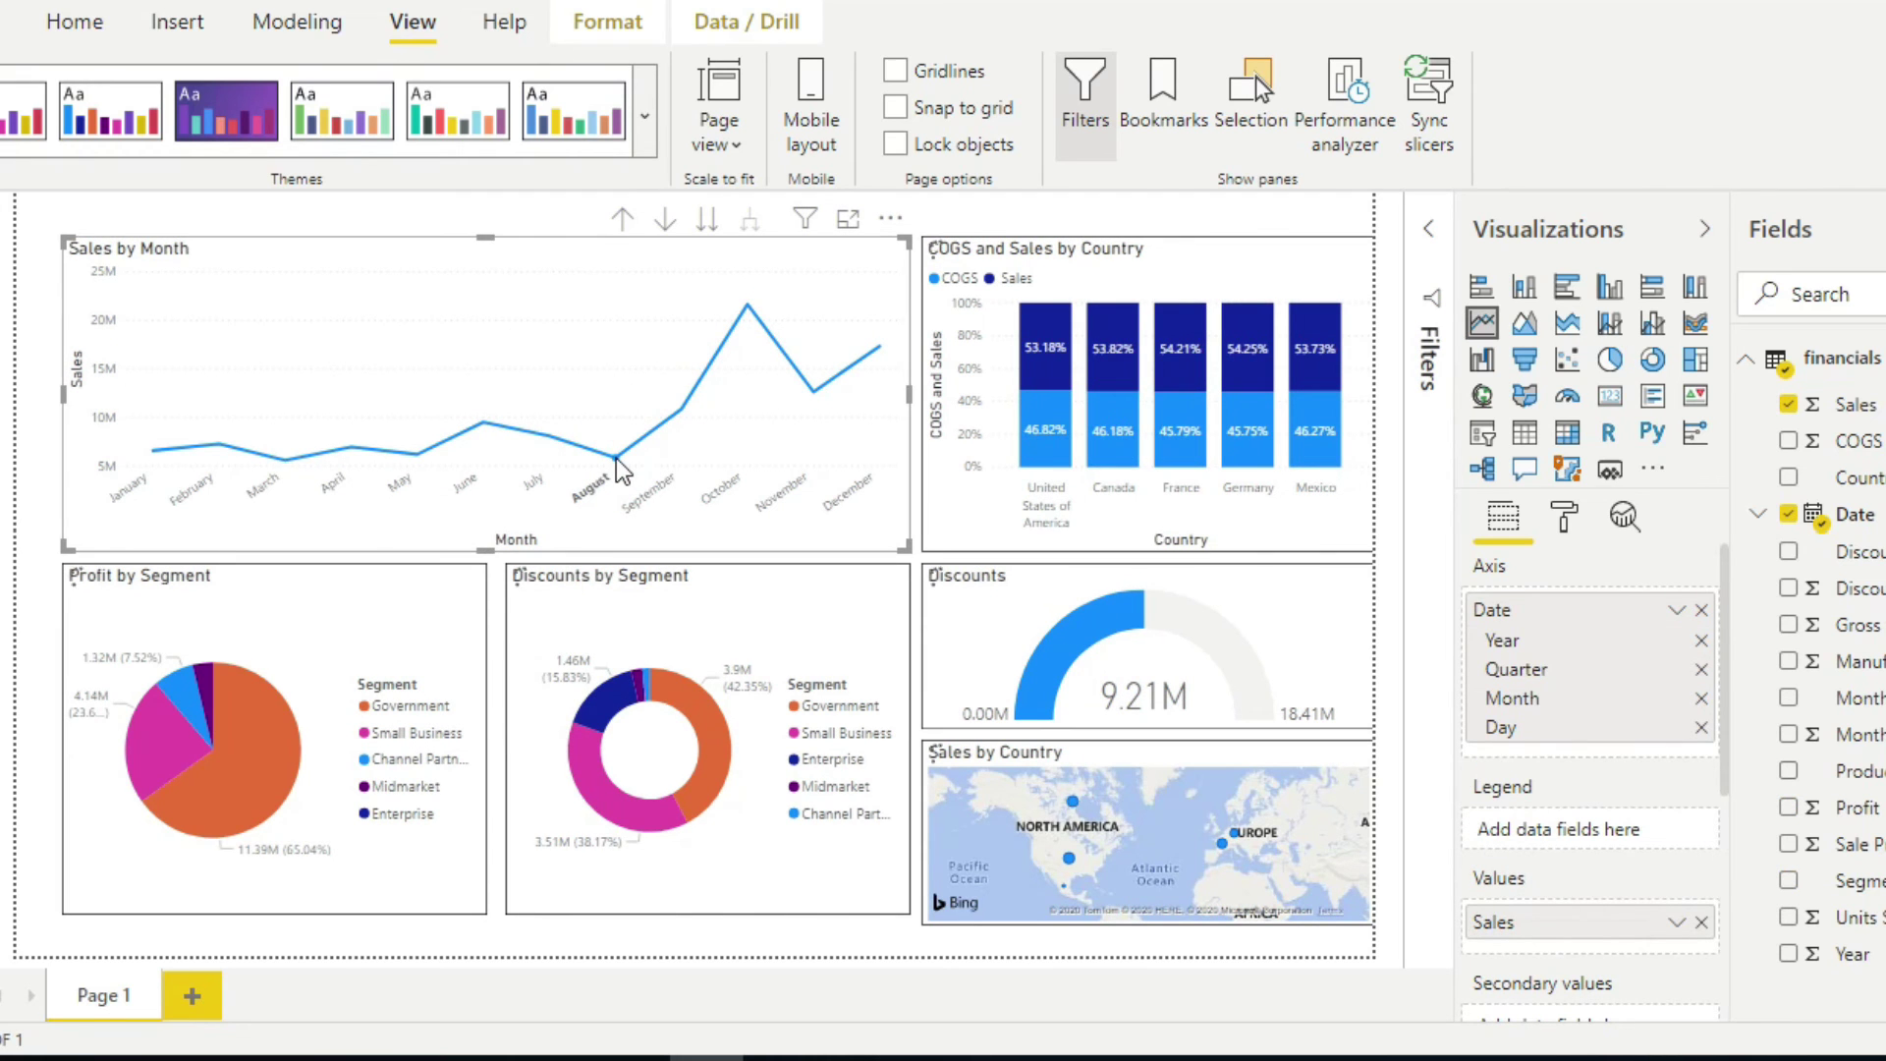
pyautogui.click(617, 462)
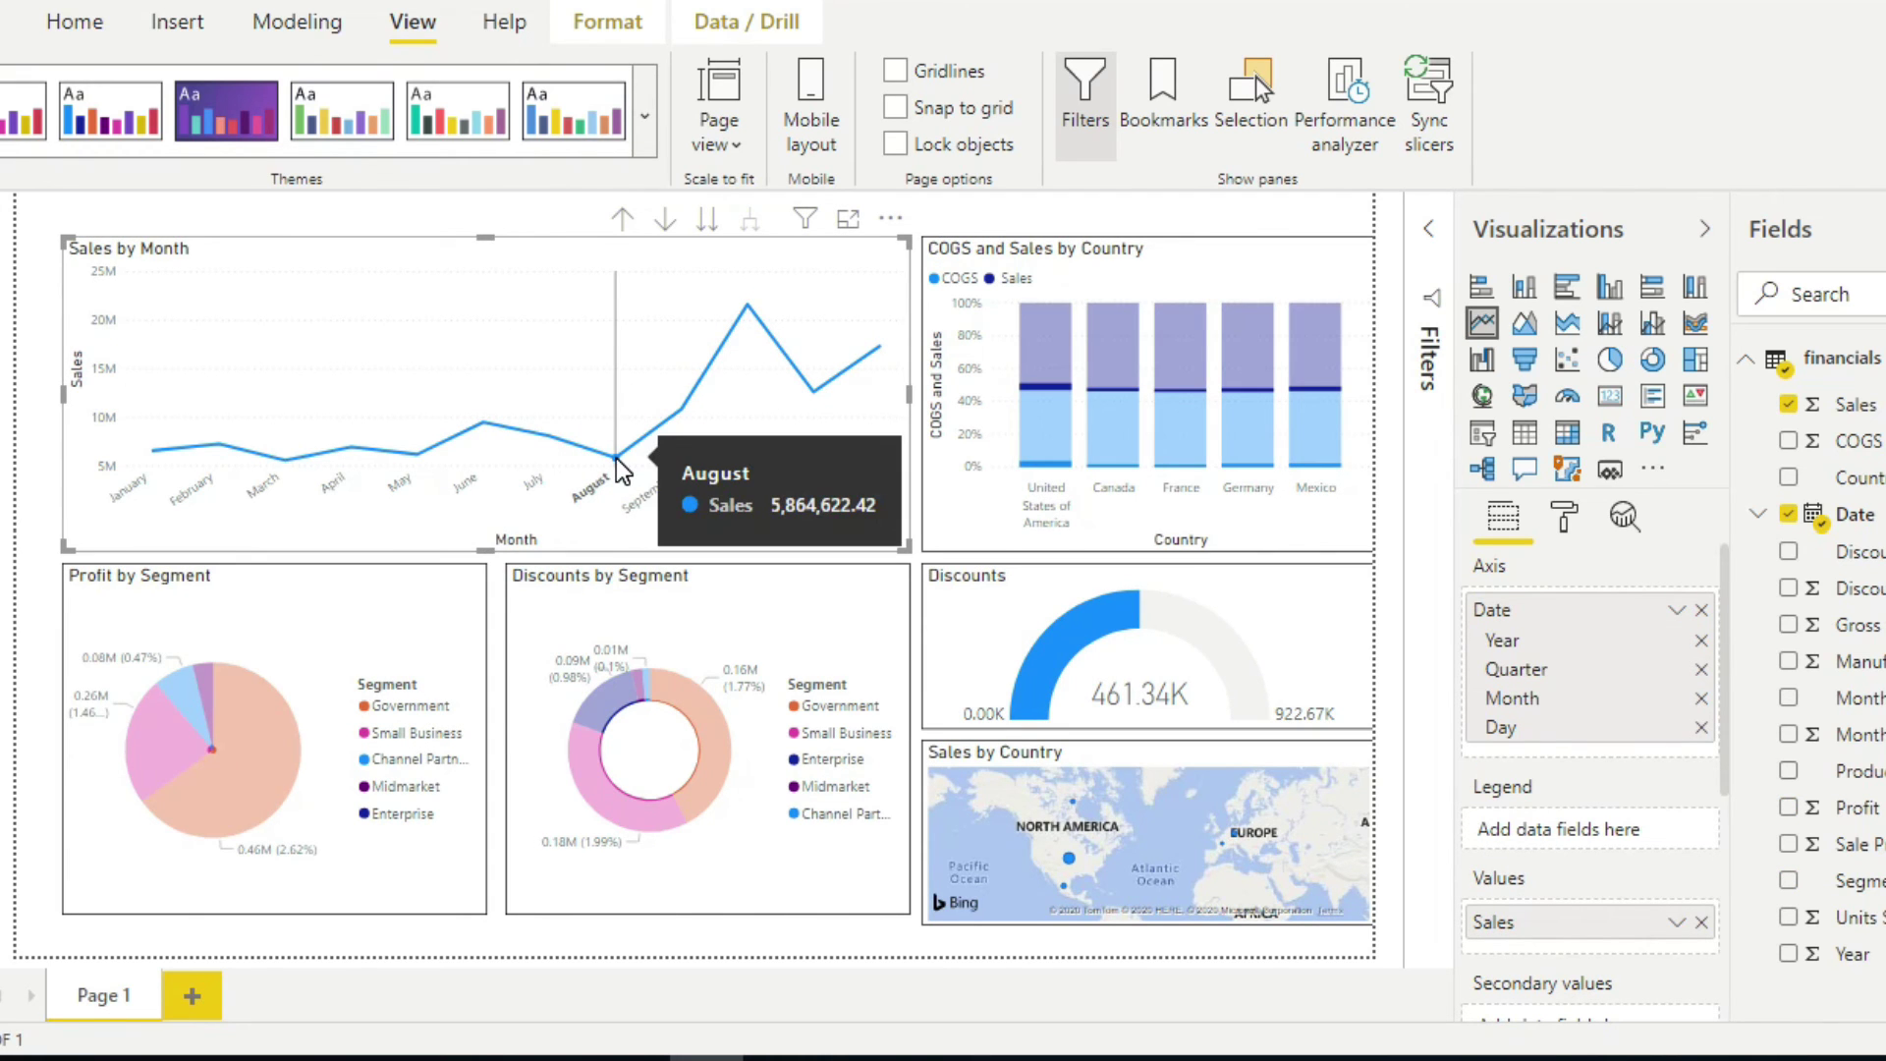
pyautogui.click(616, 458)
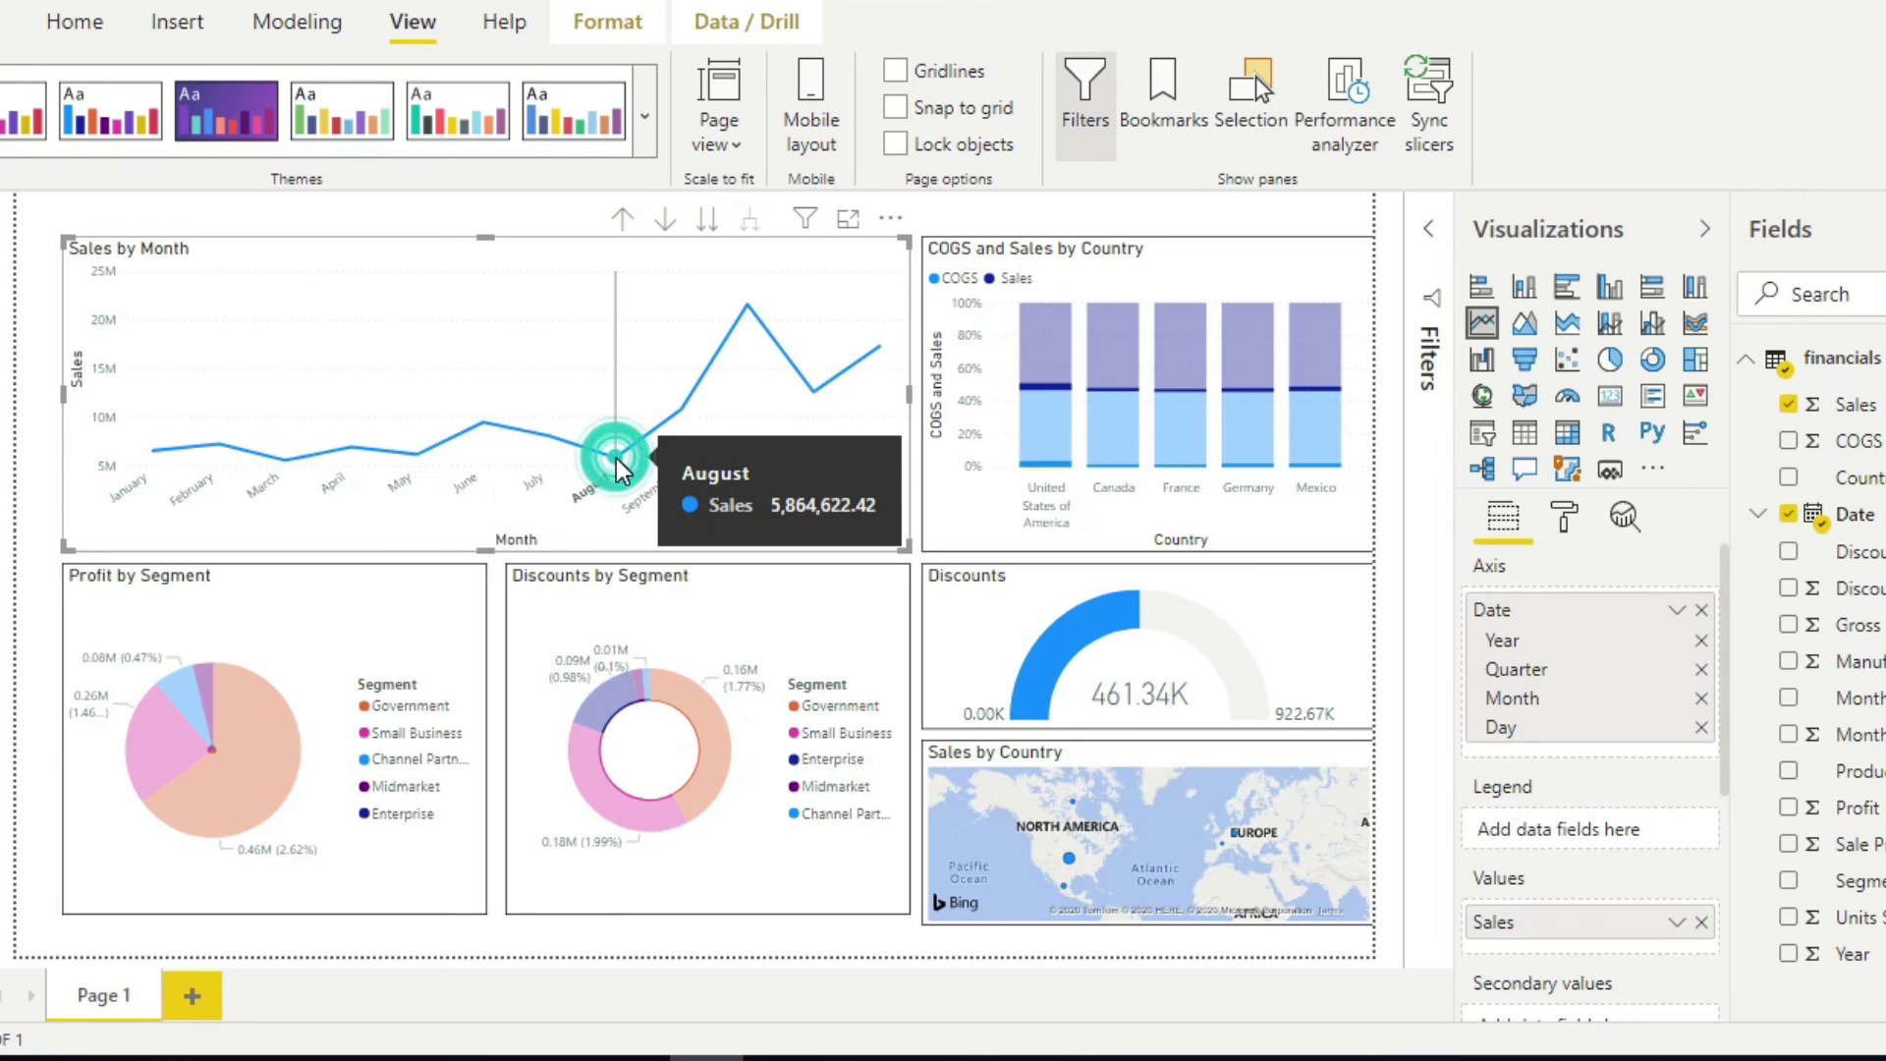
pyautogui.click(676, 411)
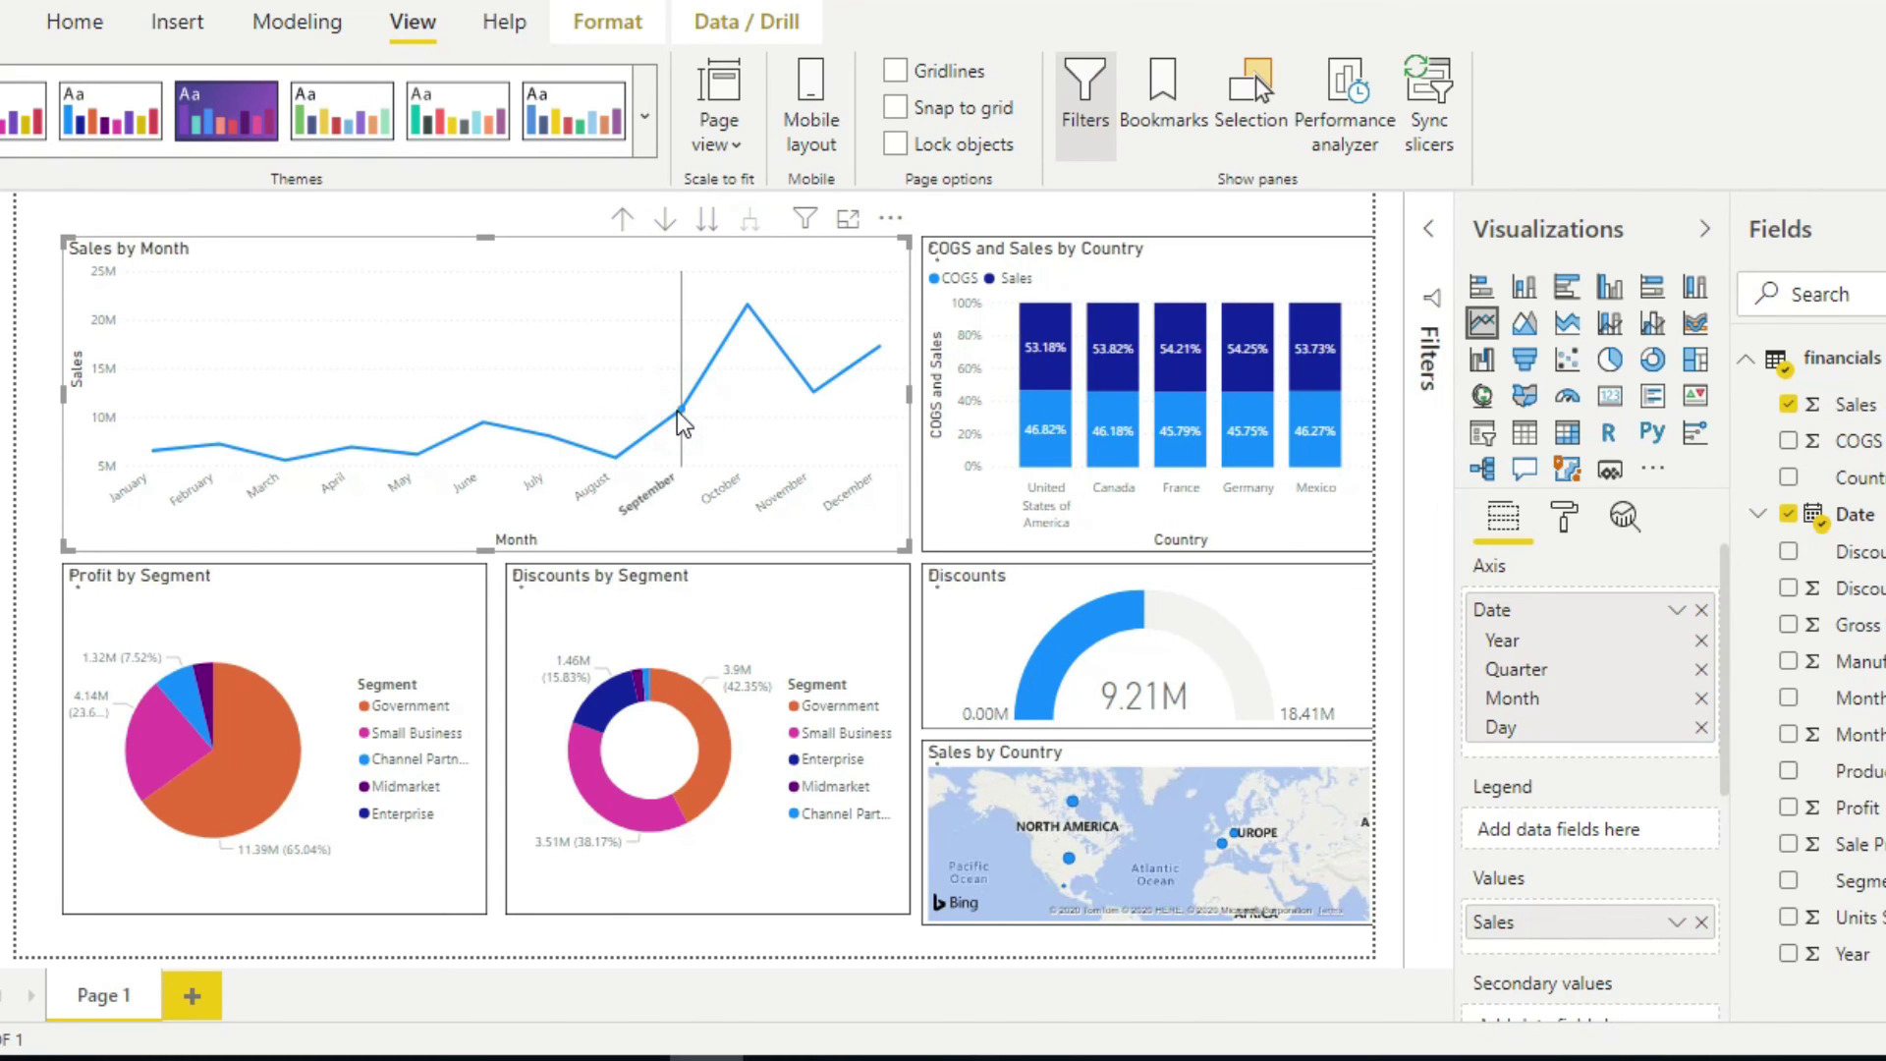
pyautogui.click(745, 320)
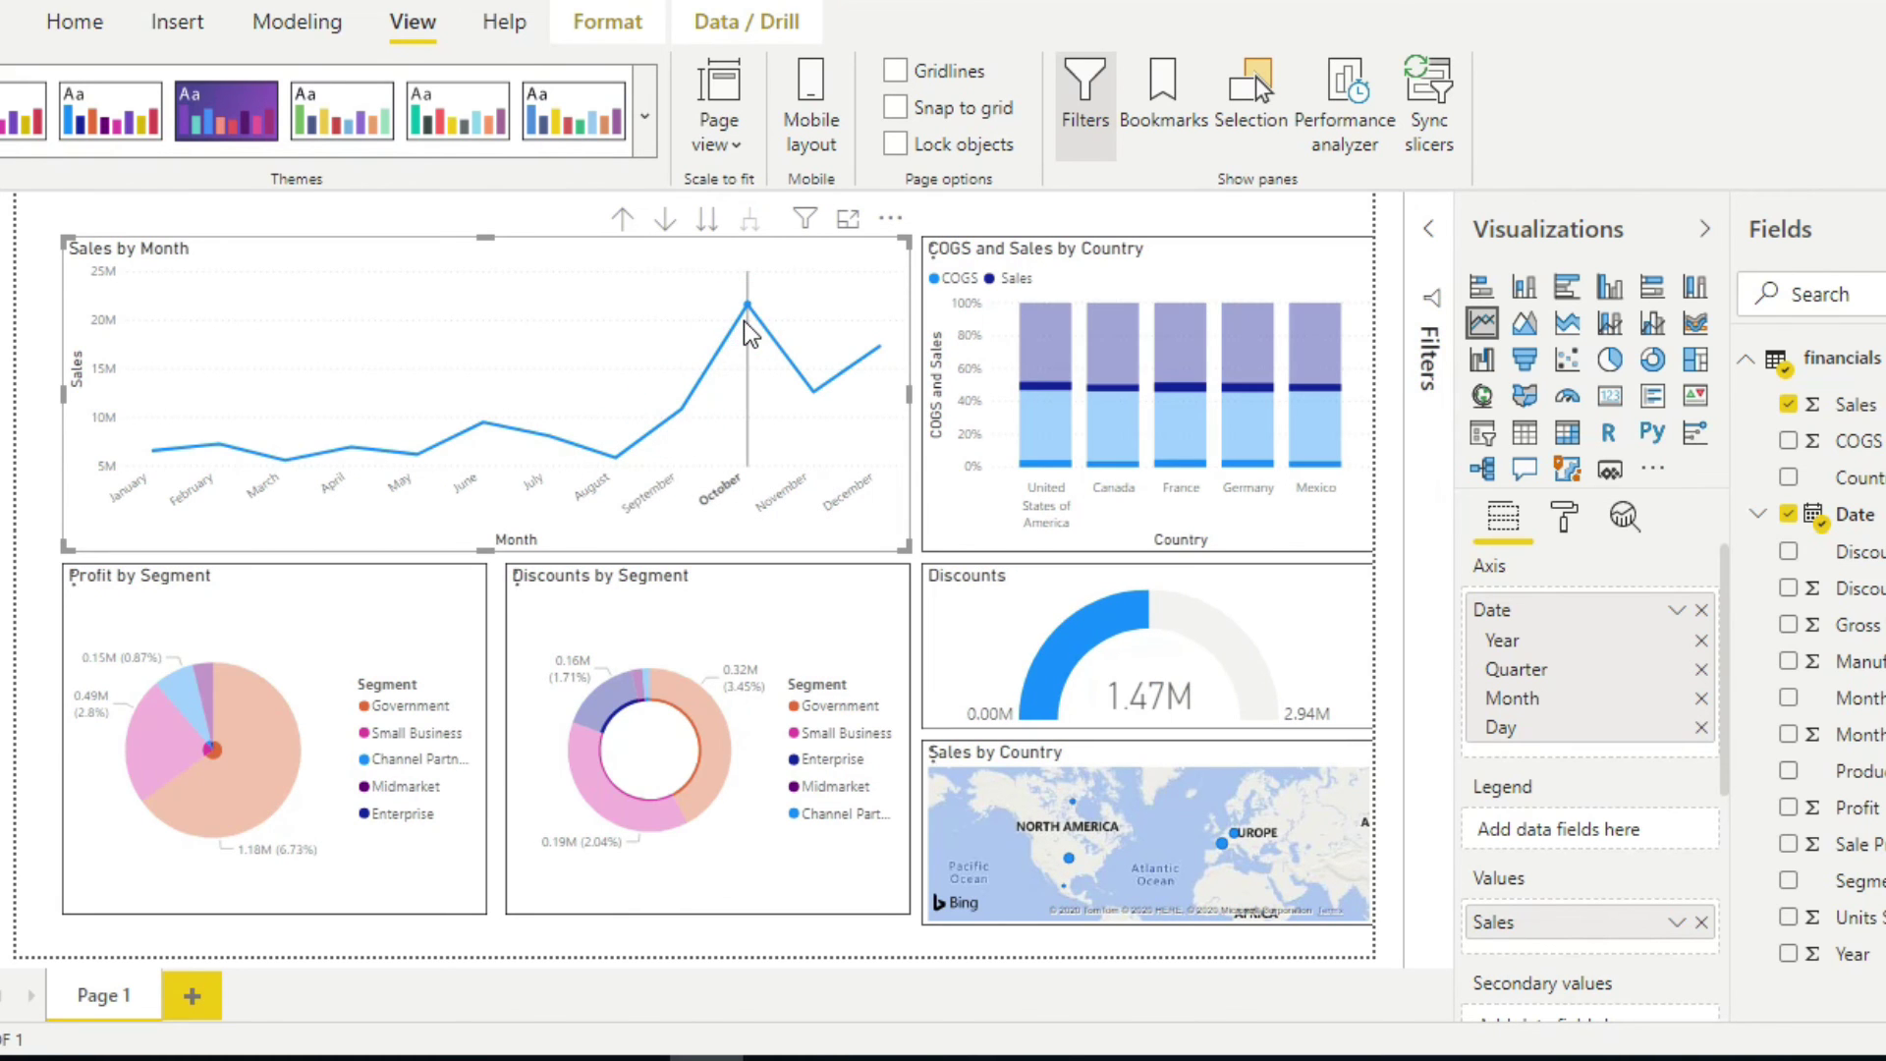
pyautogui.click(745, 321)
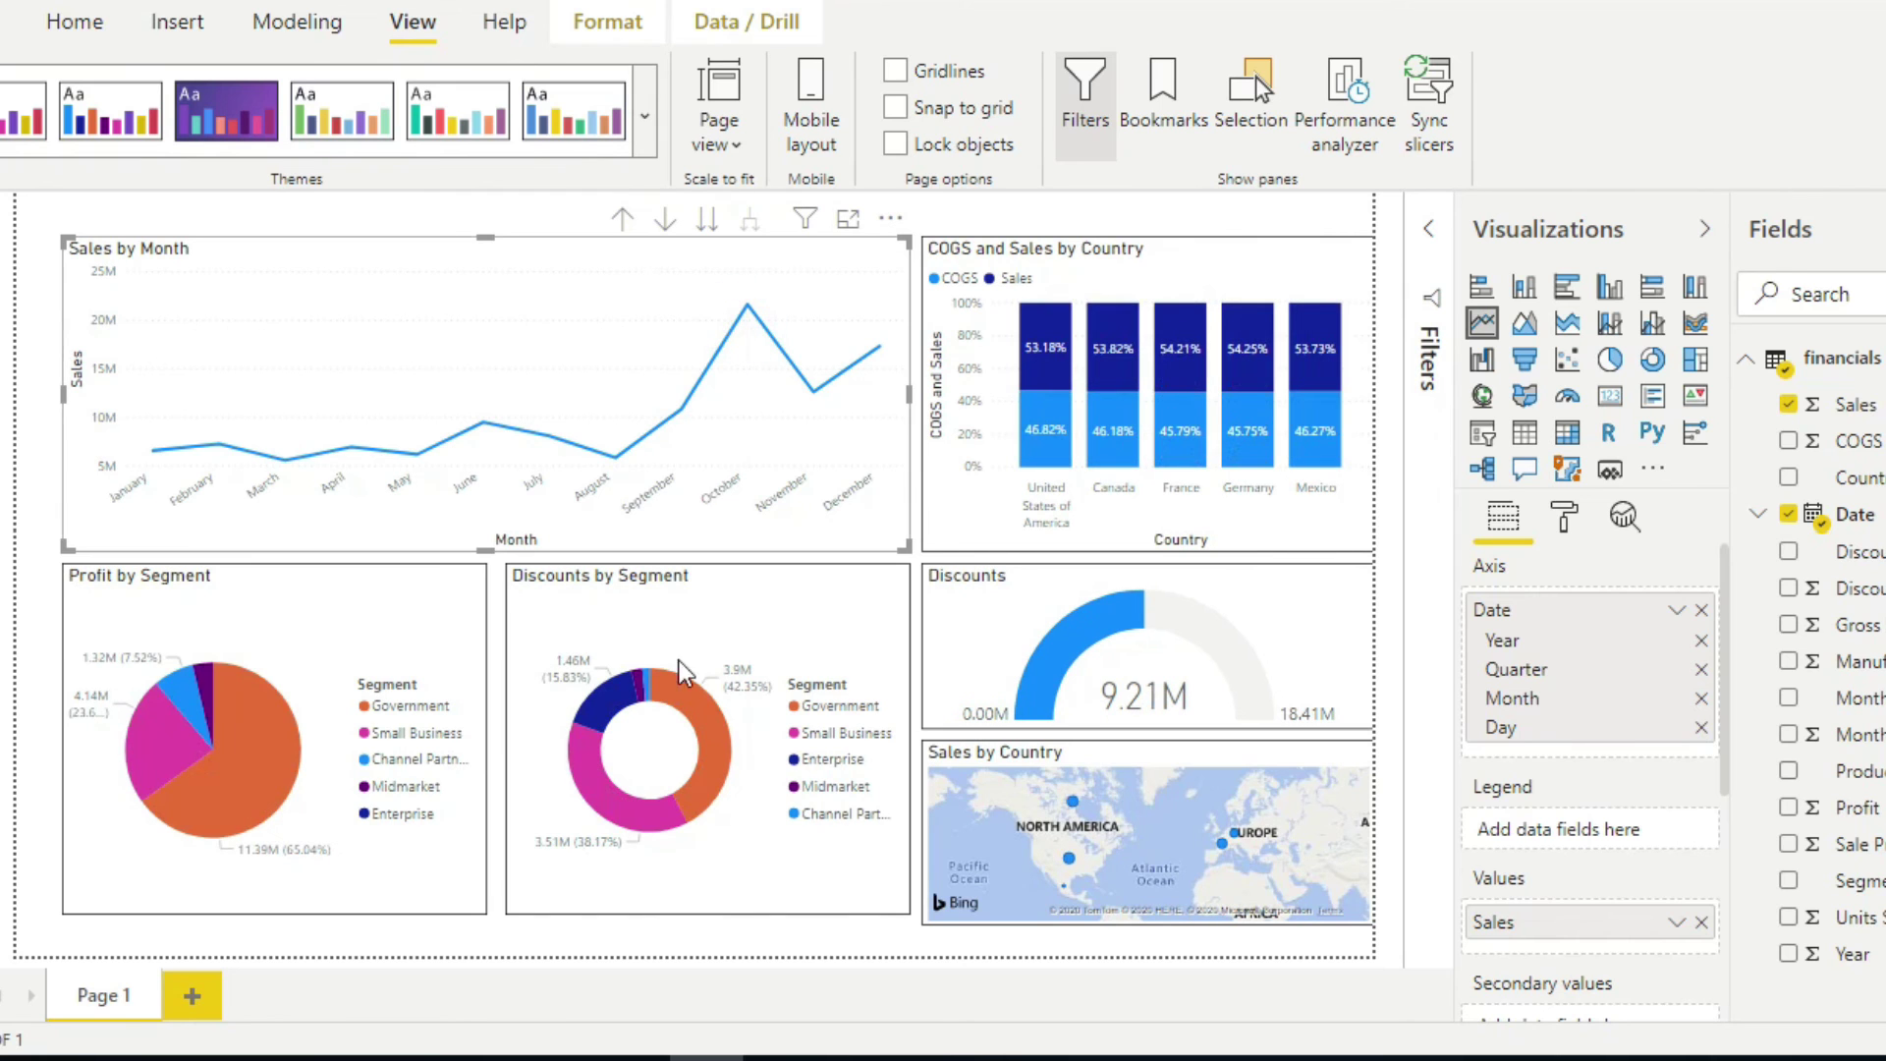
# - Apply the Bloom theme to the report
pyautogui.click(218, 115)
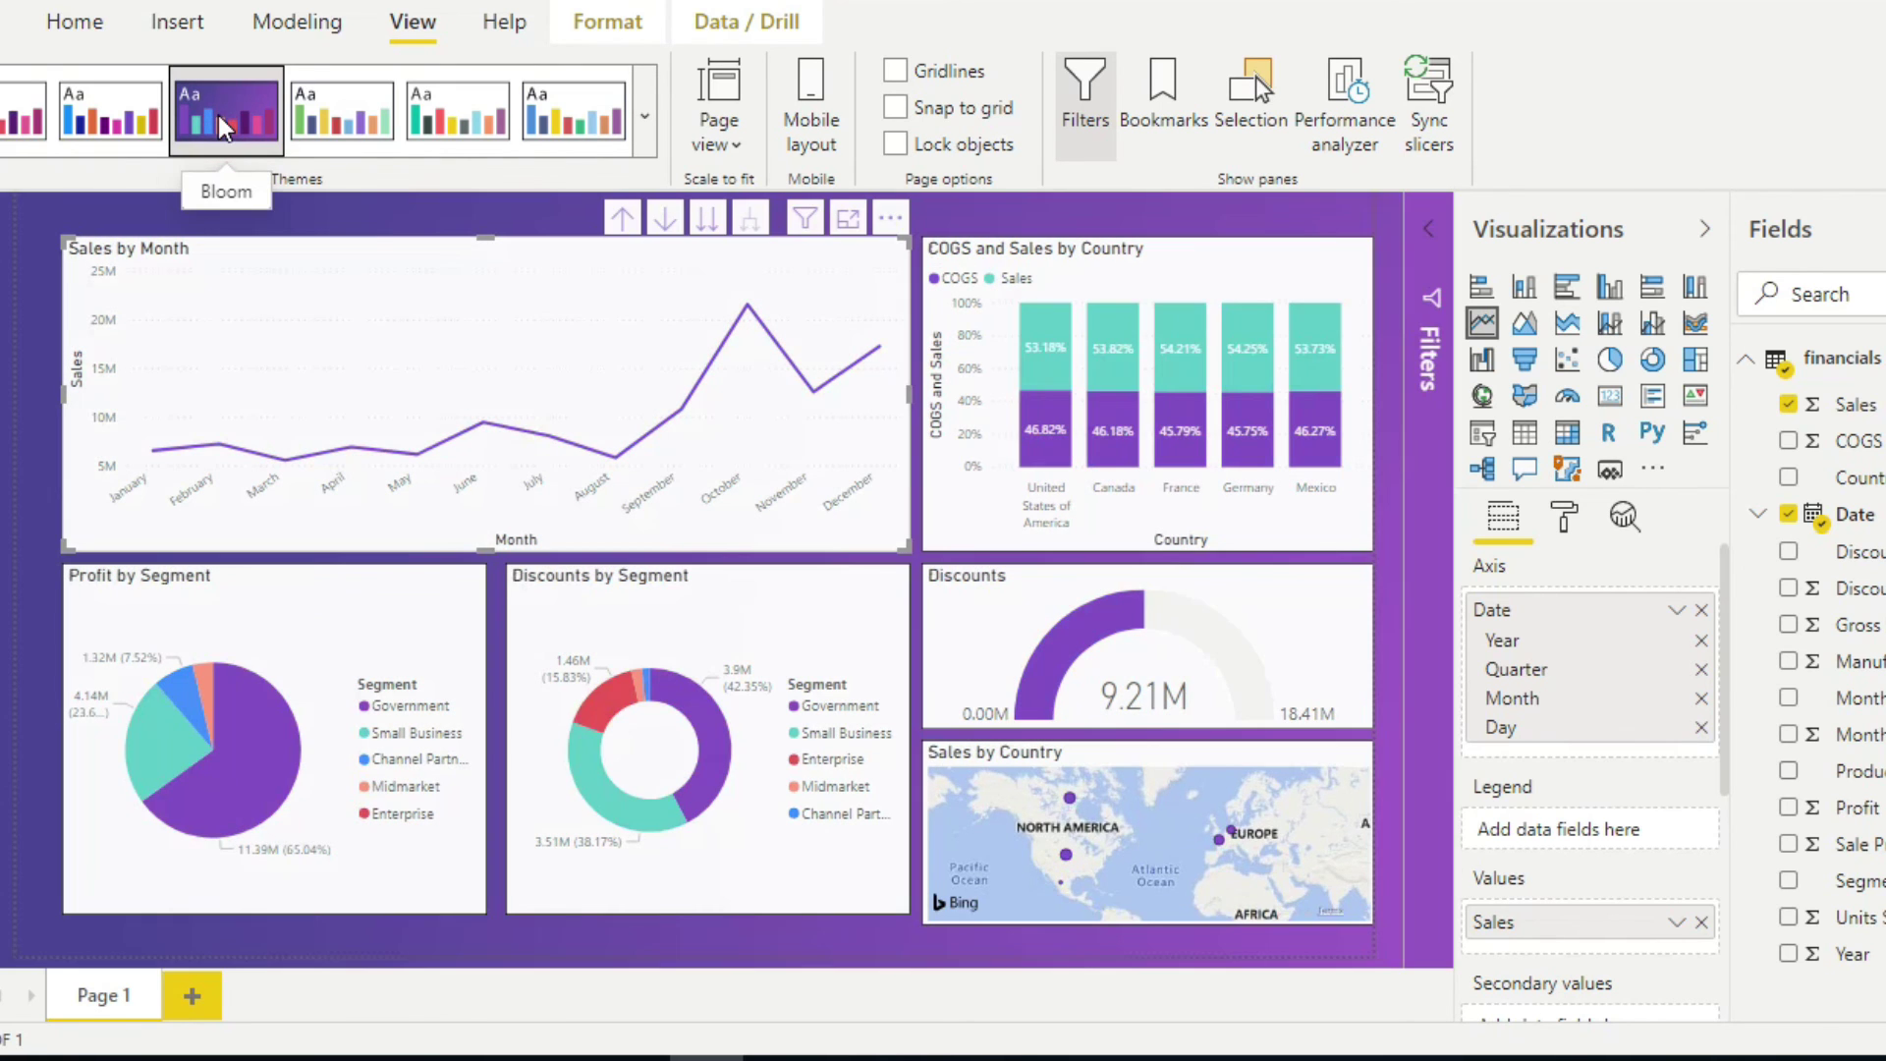
# - Check the themed dashboard's cross-highlighting from the August and November sales points and the Government profit slice, clearing each selection
pyautogui.click(616, 458)
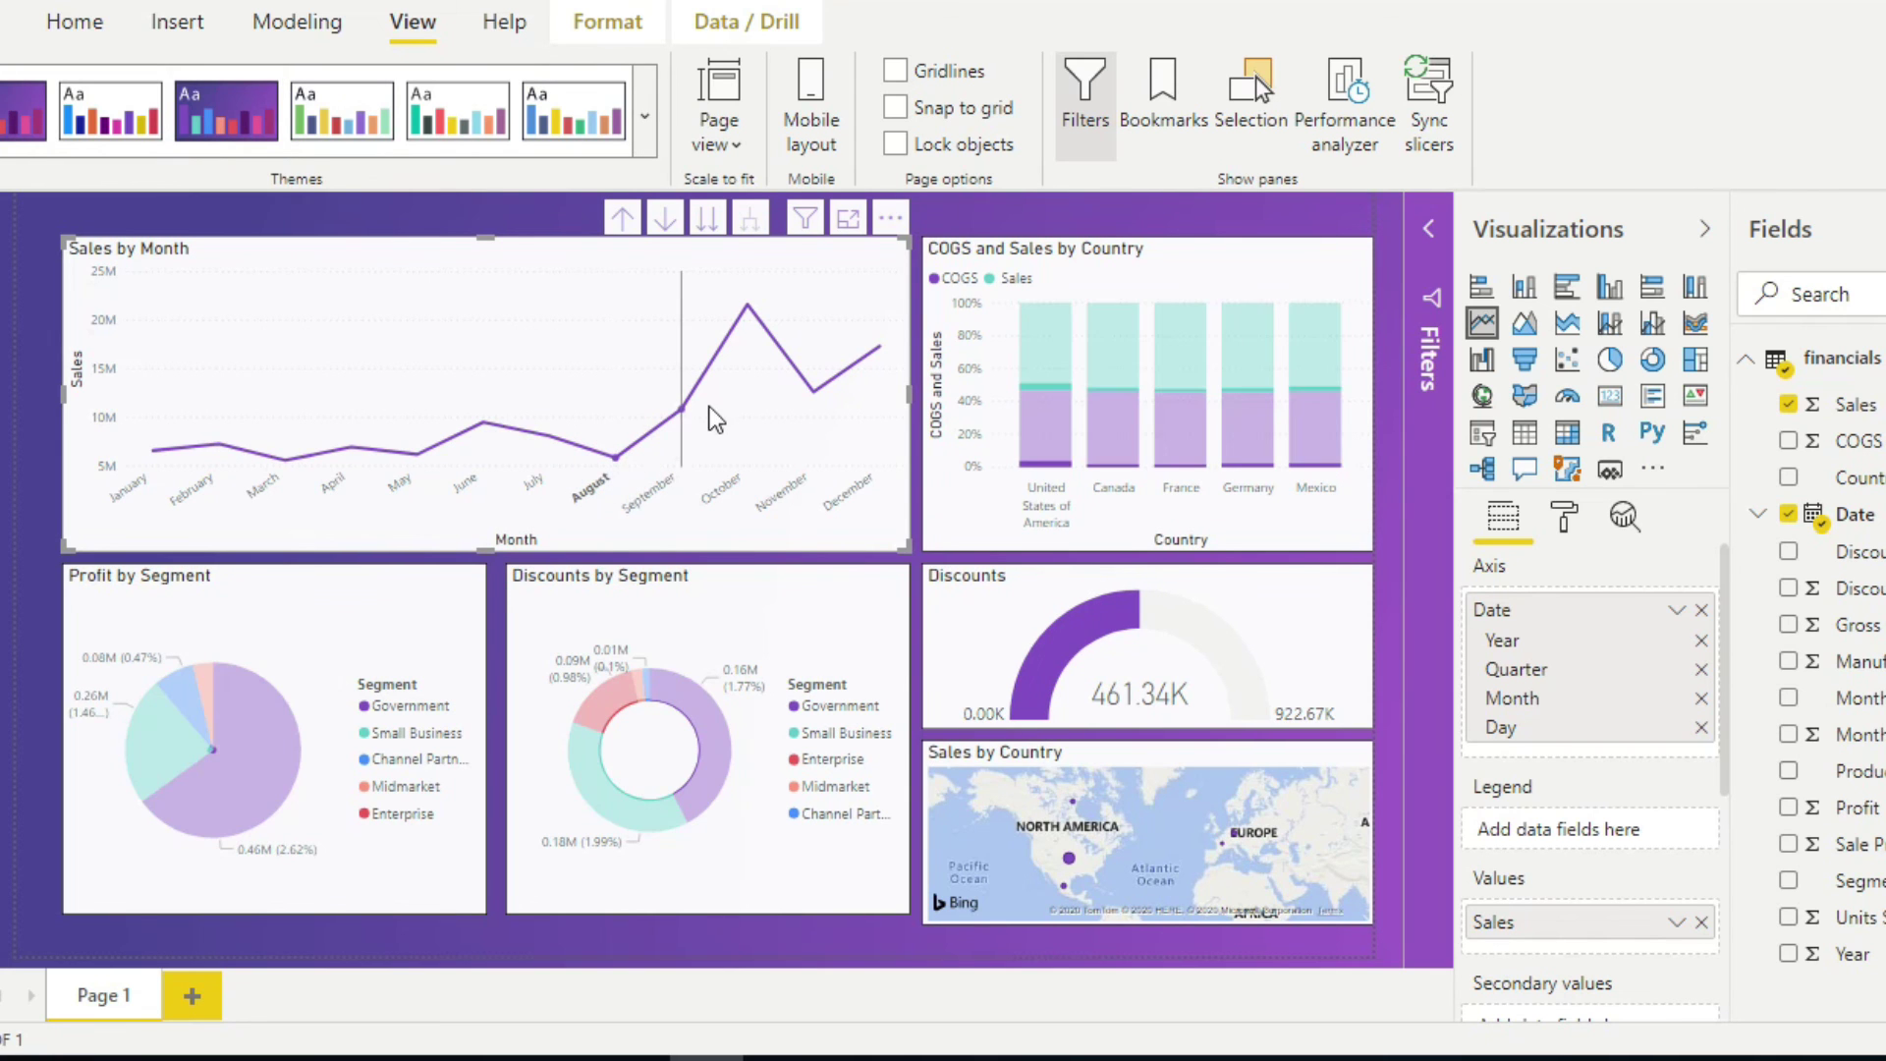
pyautogui.click(754, 354)
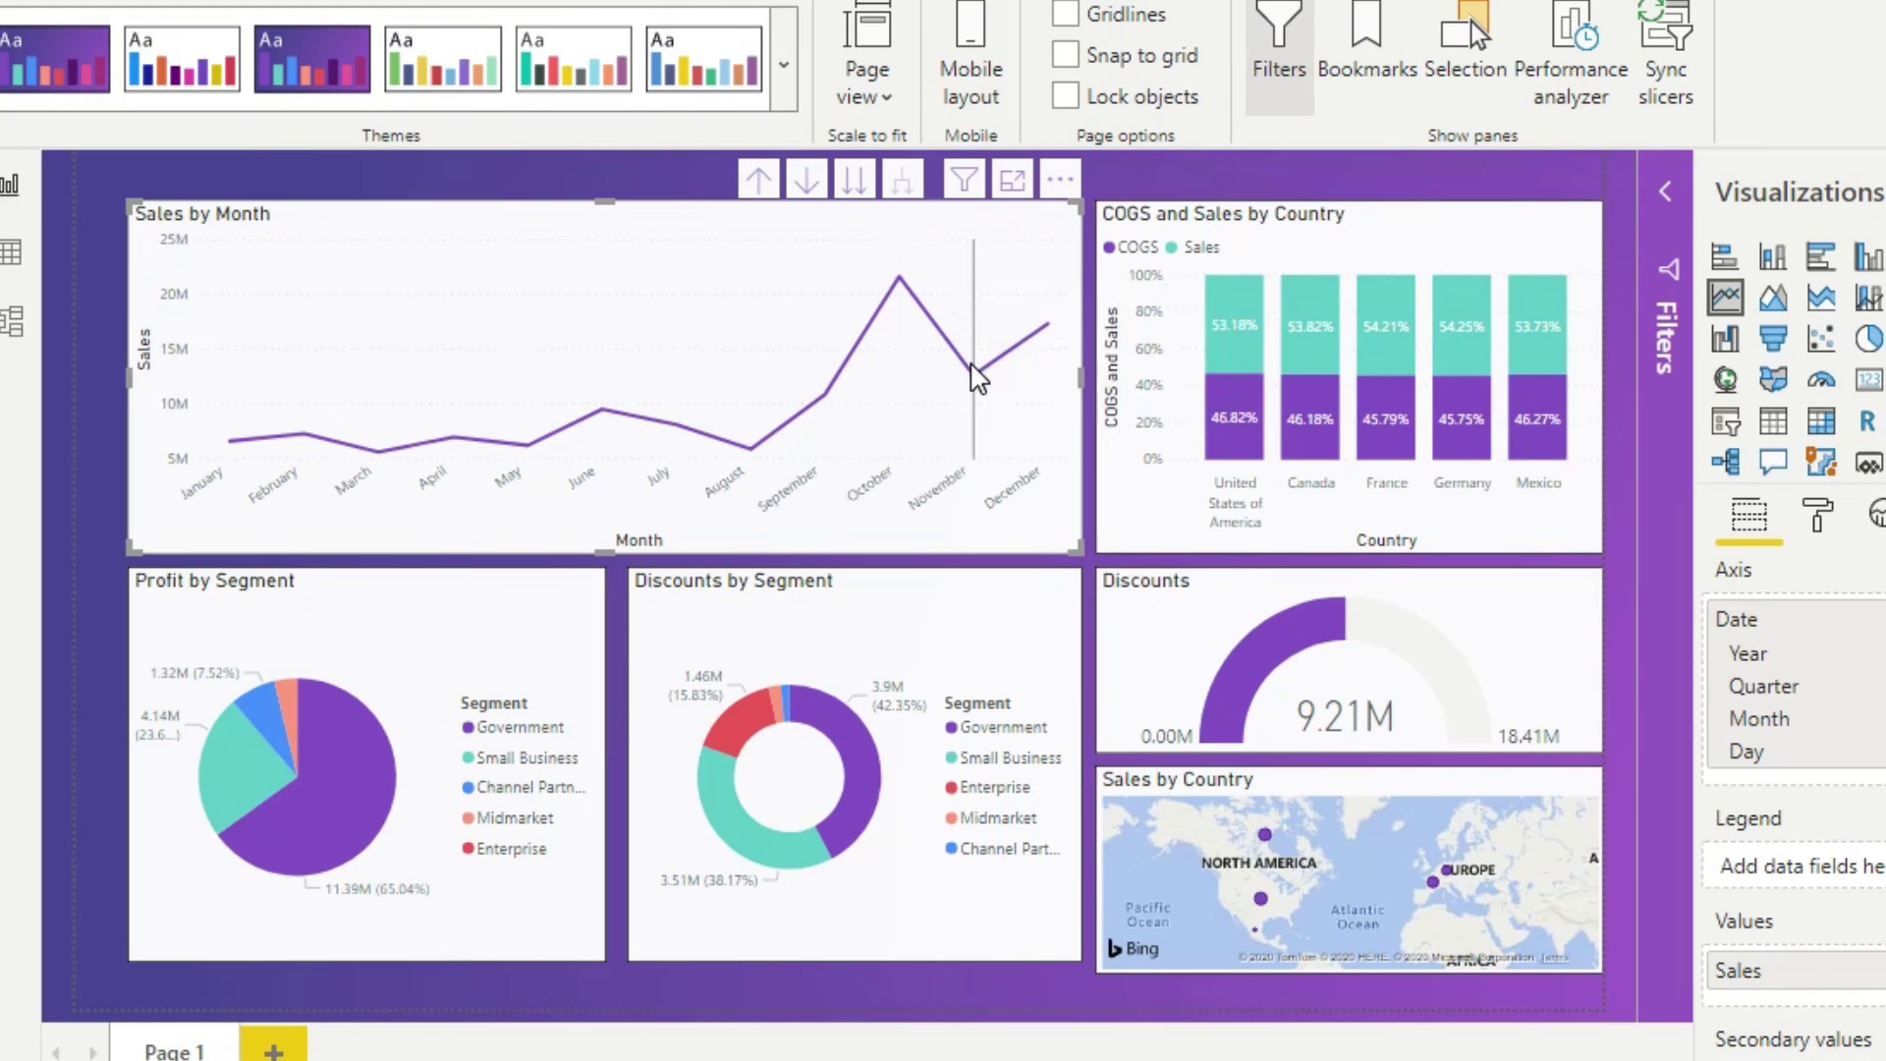
pyautogui.click(973, 373)
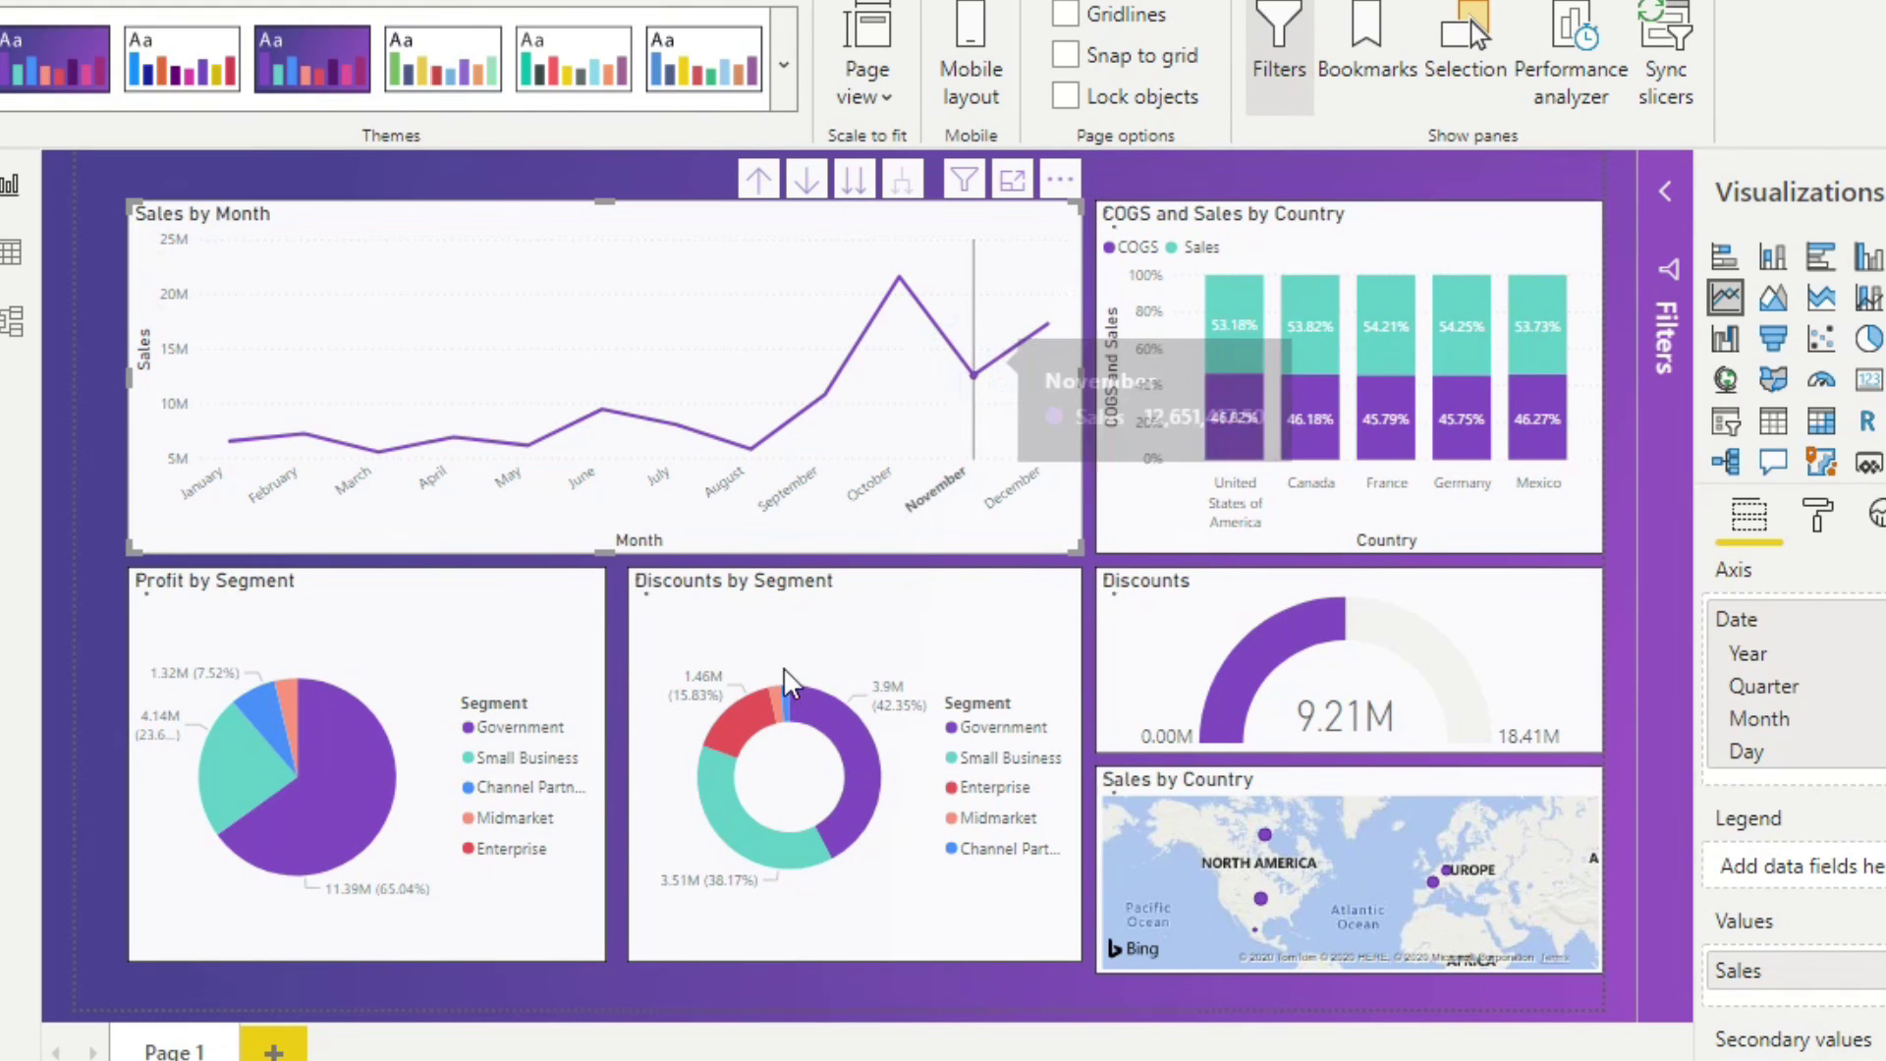
pyautogui.click(370, 791)
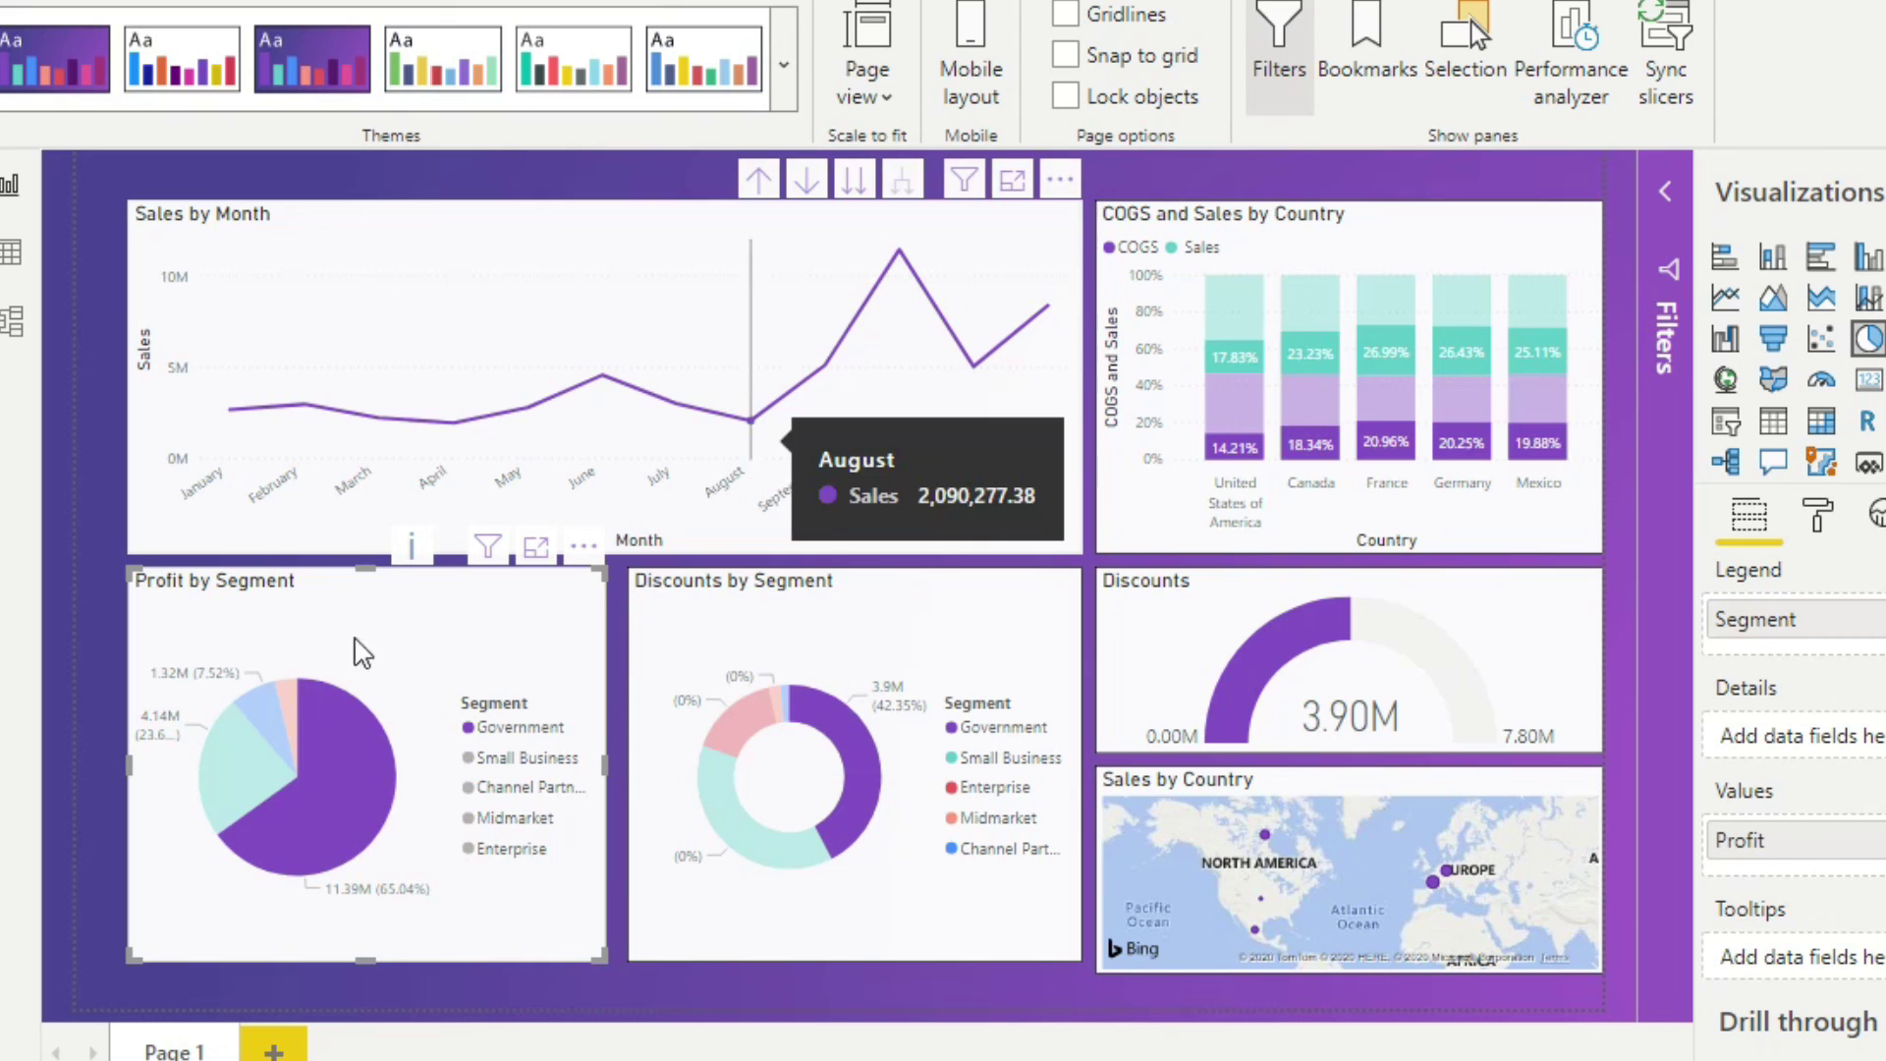
pyautogui.click(337, 776)
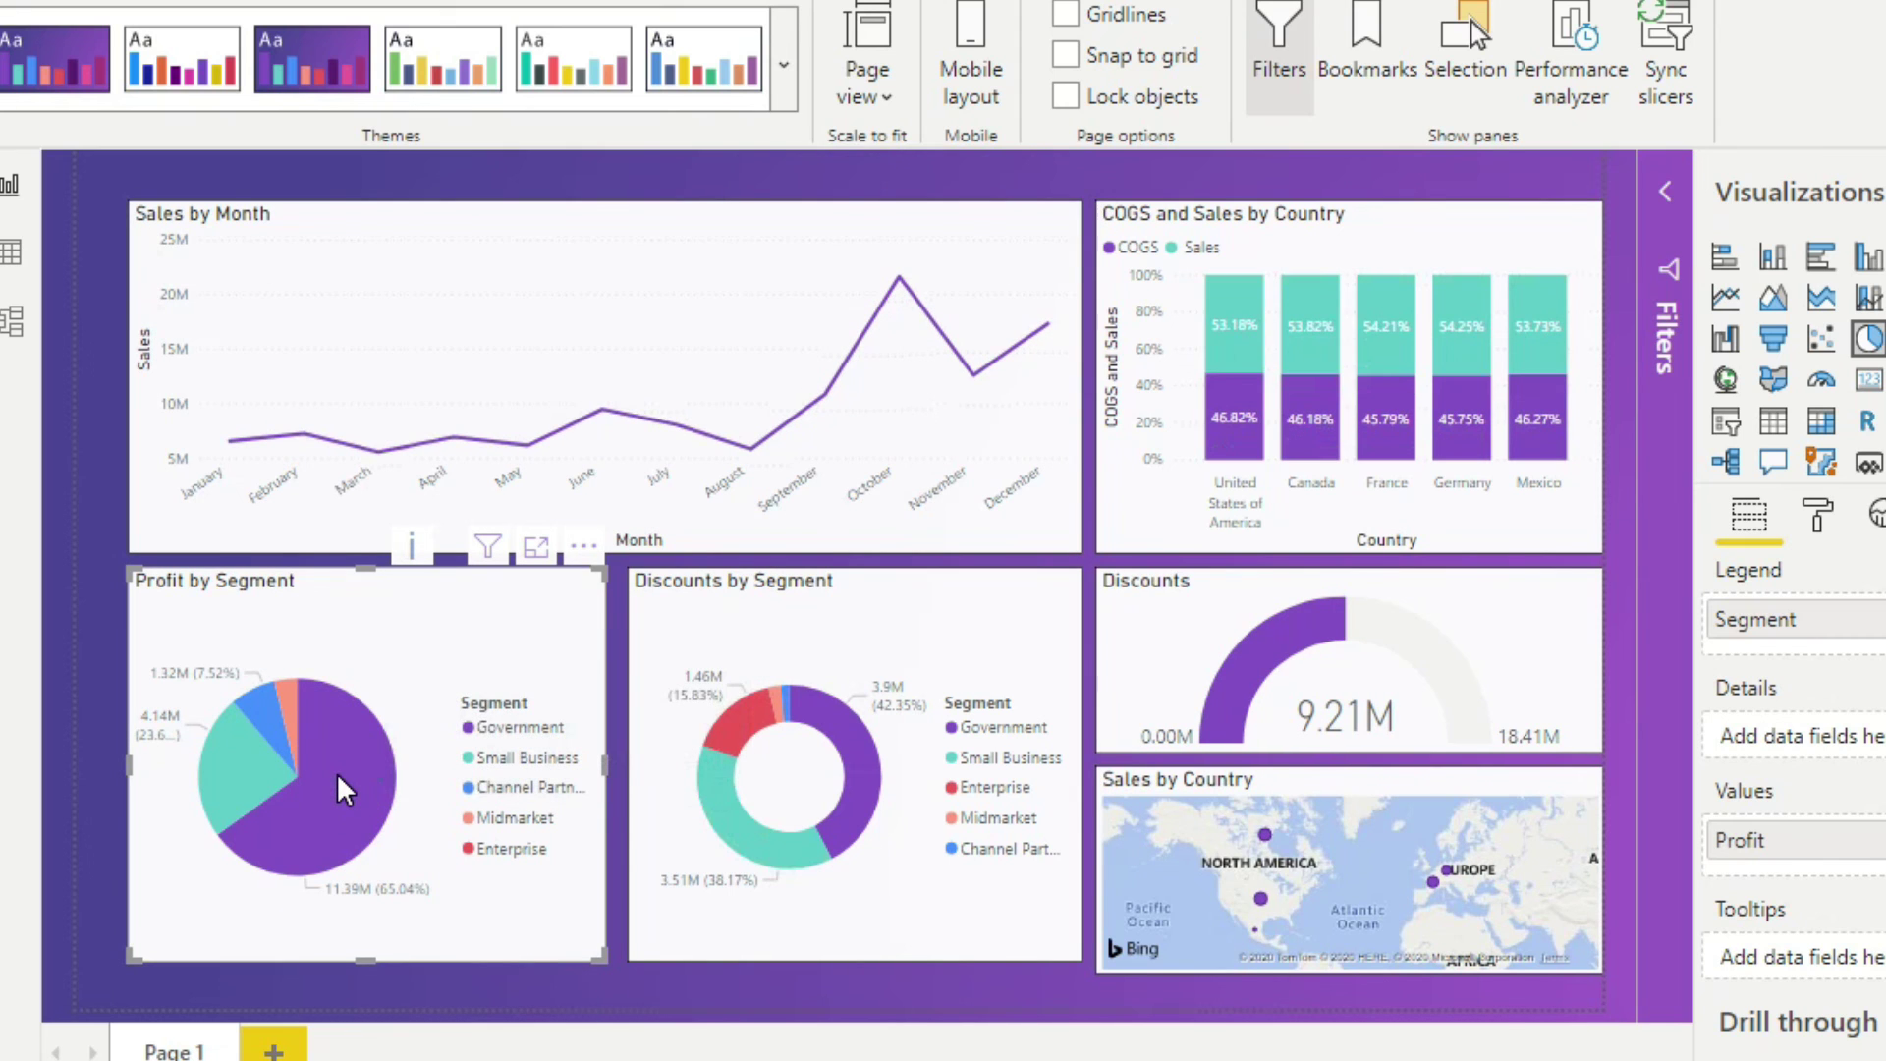
pyautogui.click(338, 778)
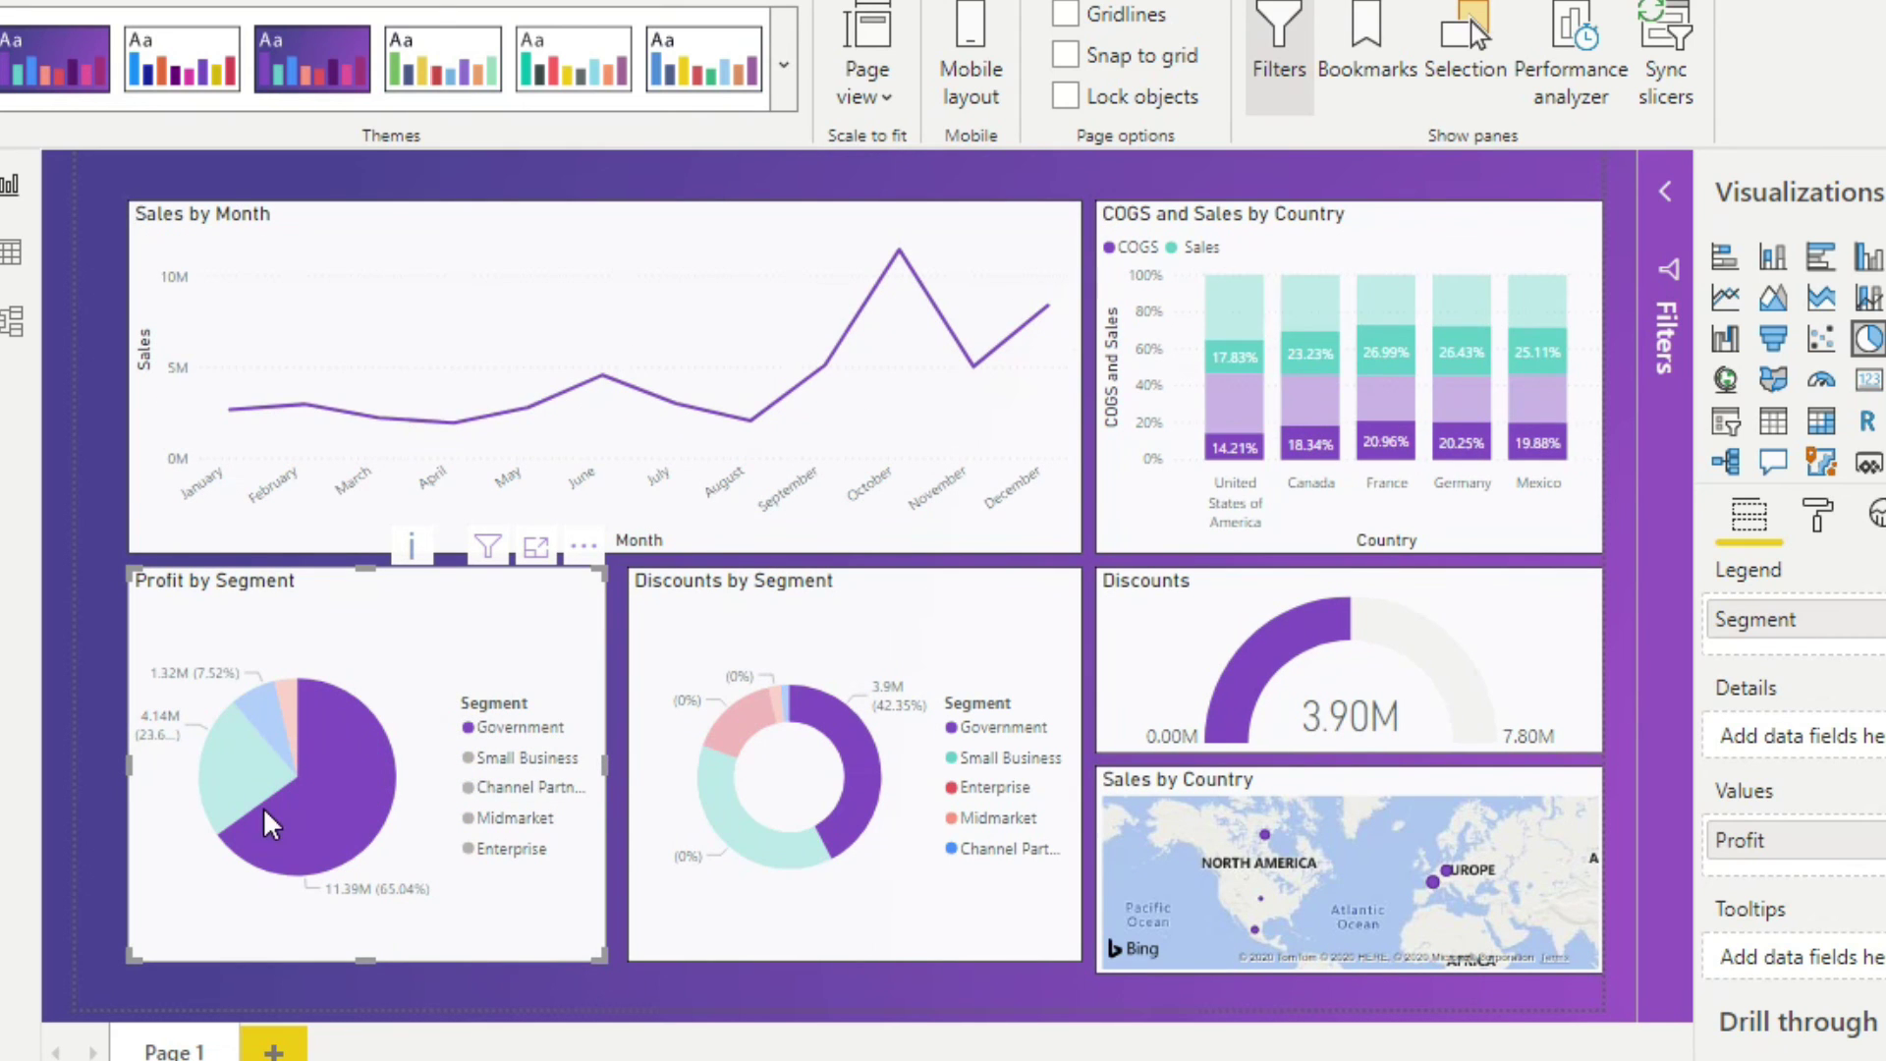
pyautogui.click(296, 806)
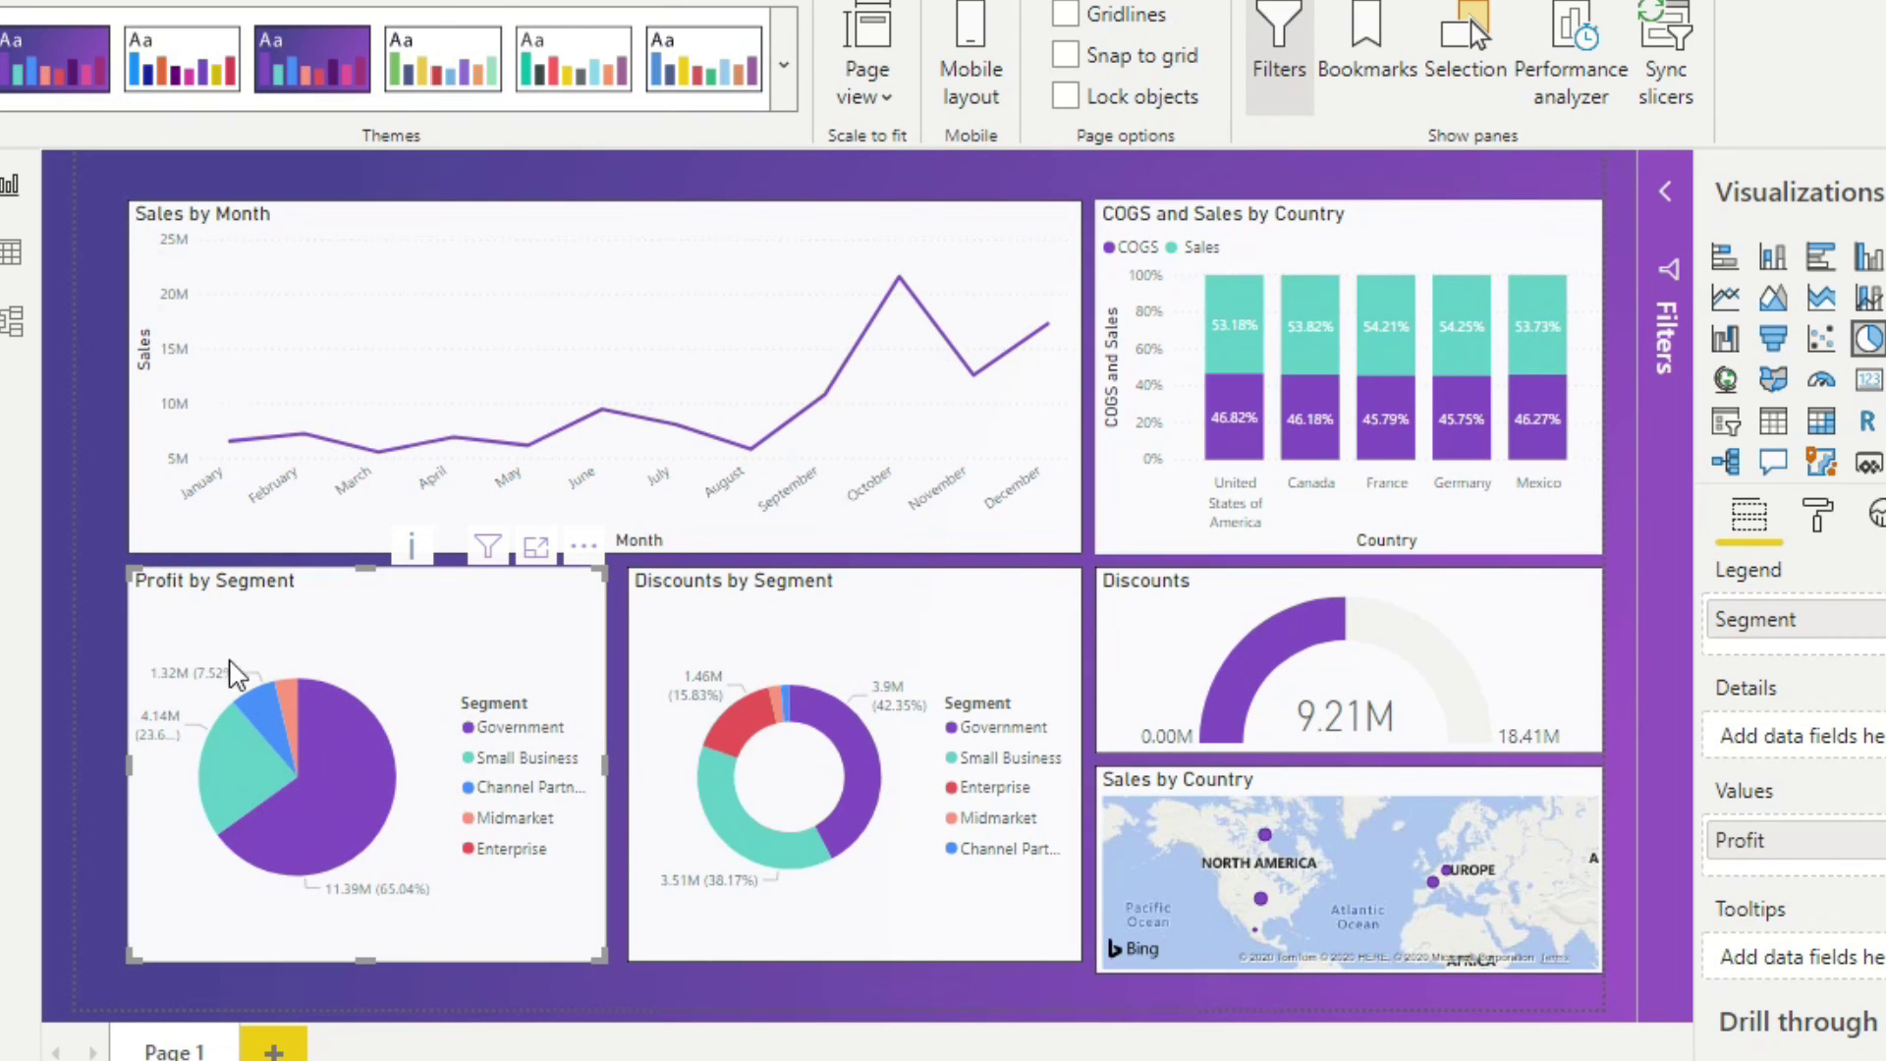